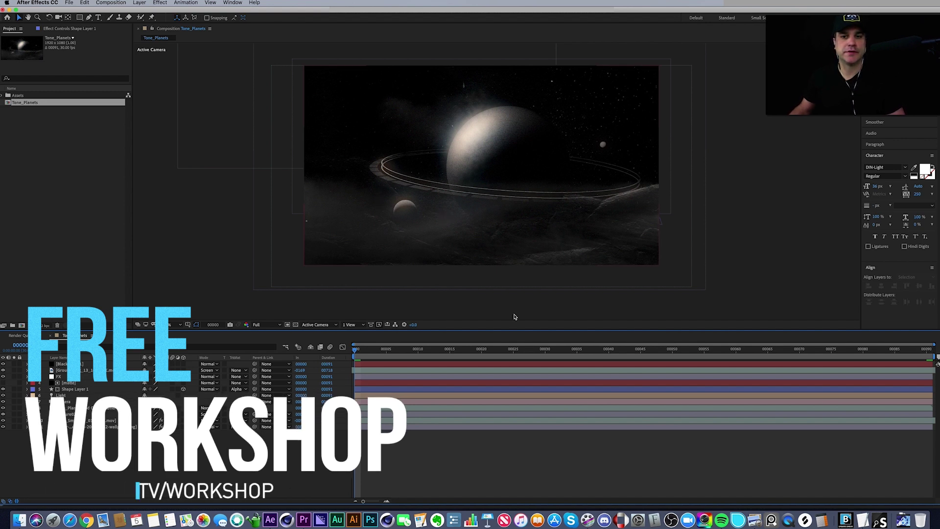
Set the Tone_Planets composition's duration to 300 frames.
{"action": "key", "text": "super+k"}
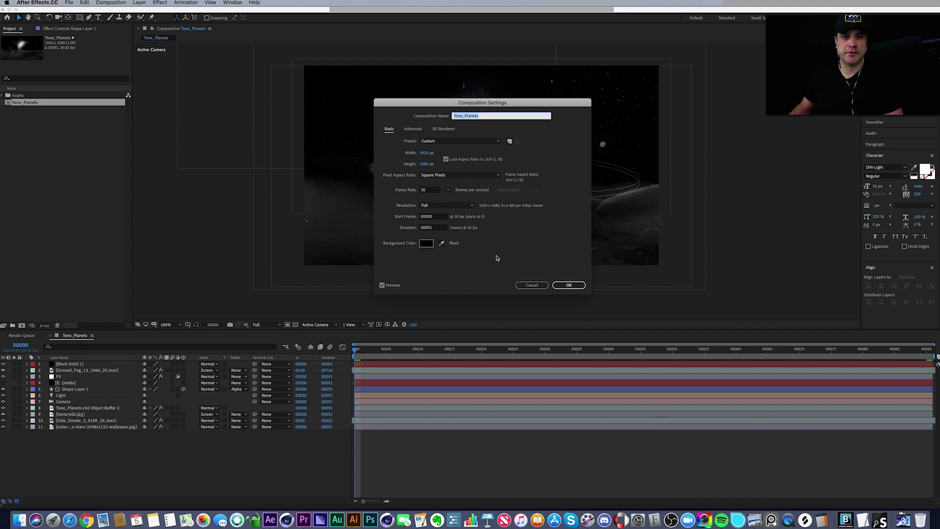
{"action": "left_click", "coordinate": [431, 227]}
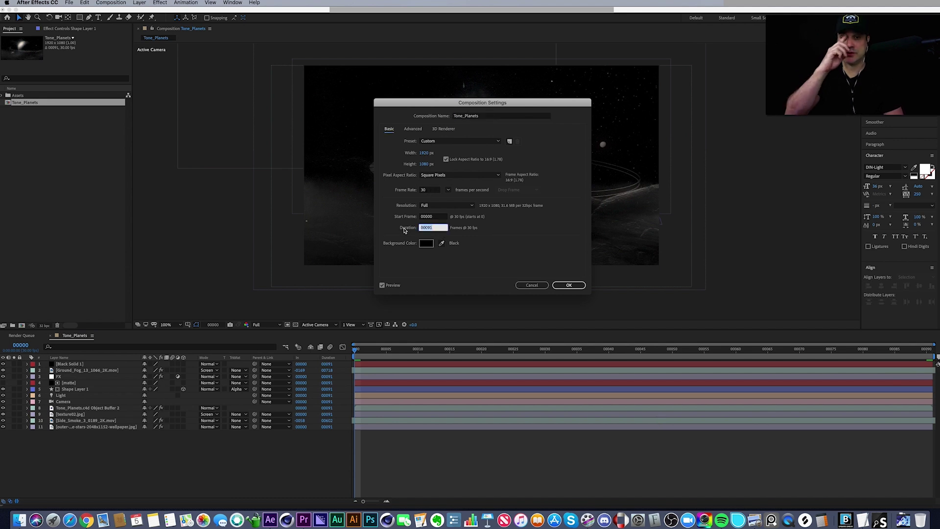
{"action": "type", "text": "300"}
{"action": "key", "text": "Return"}
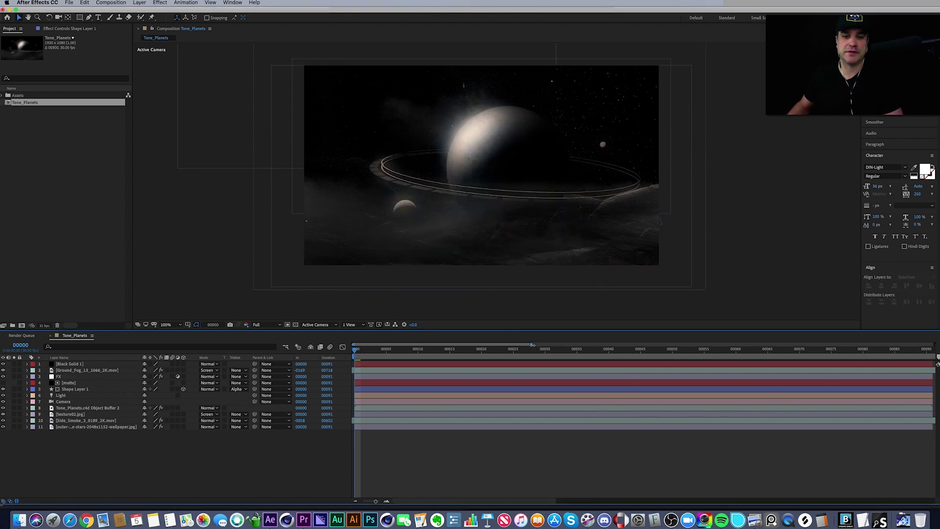
Extend the out points of all layers to the end of the composition.
{"action": "key", "text": "super+a"}
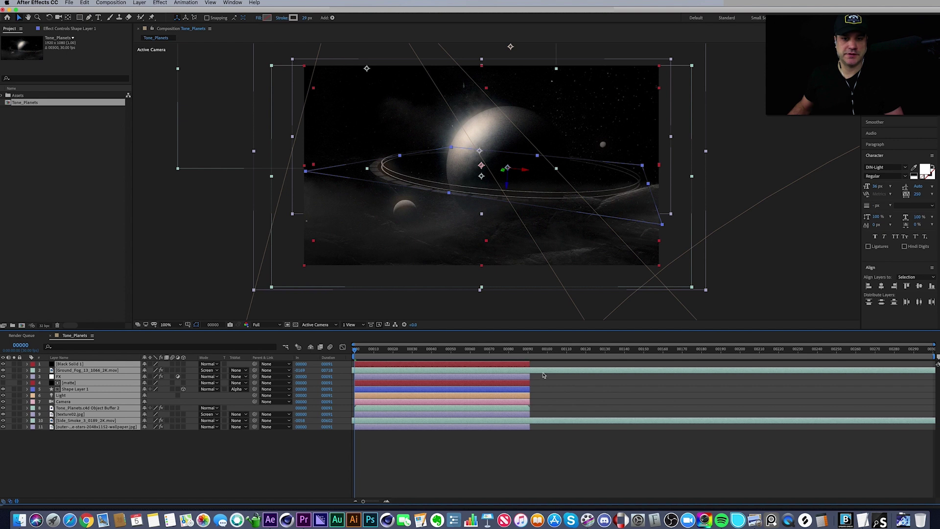
{"action": "left_click_drag", "start_coordinate": [529, 365], "coordinate": [935, 364]}
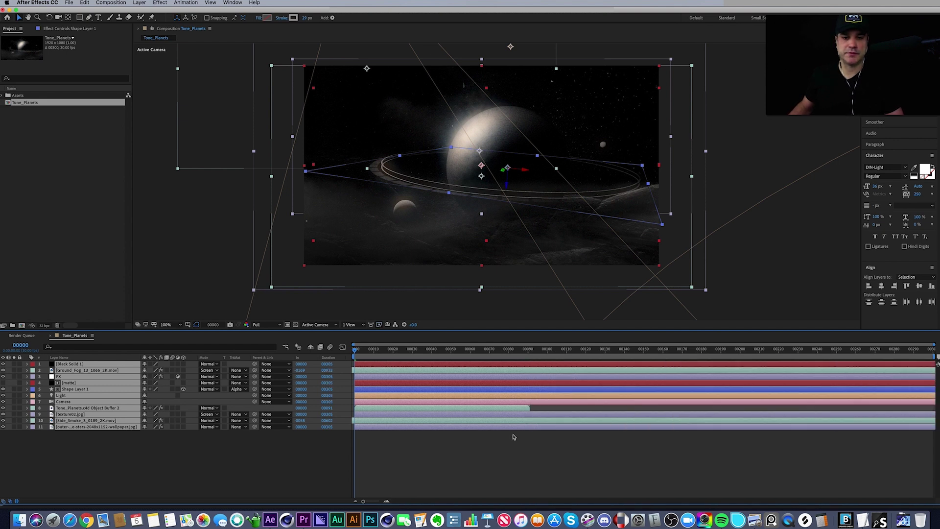
{"action": "left_click", "coordinate": [504, 446]}
Open the Tone_Planets.c4d layer in Cinema 4D Lite and set the project's end frame and preview range to 300 F.
{"action": "left_click", "coordinate": [453, 409]}
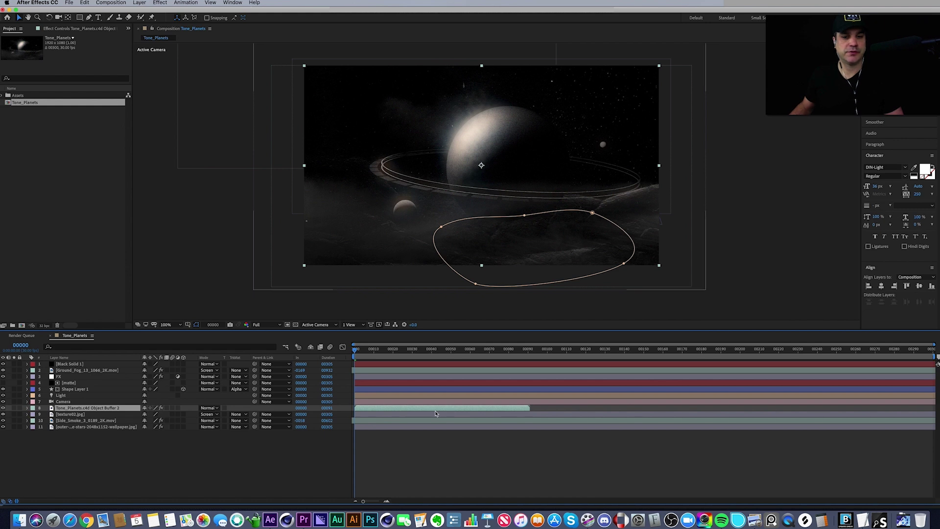
{"action": "double_click", "coordinate": [93, 410]}
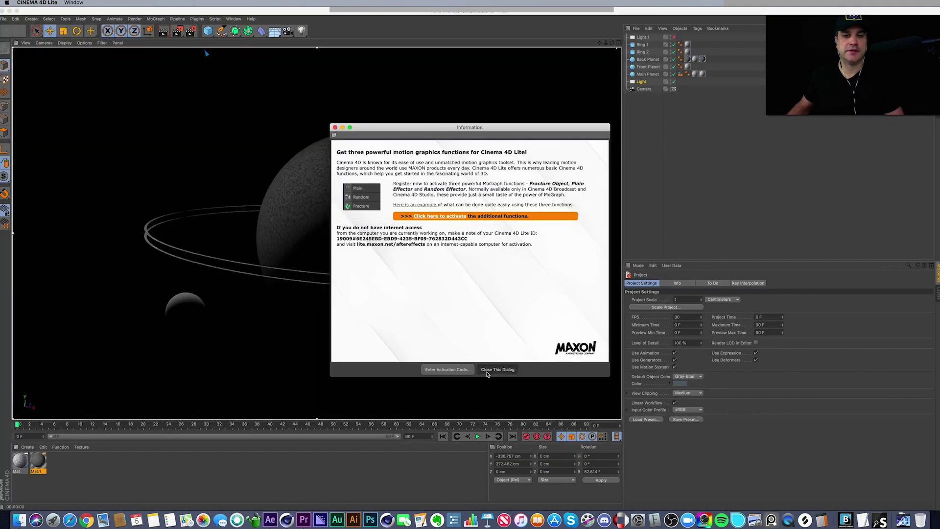
{"action": "left_click", "coordinate": [489, 370]}
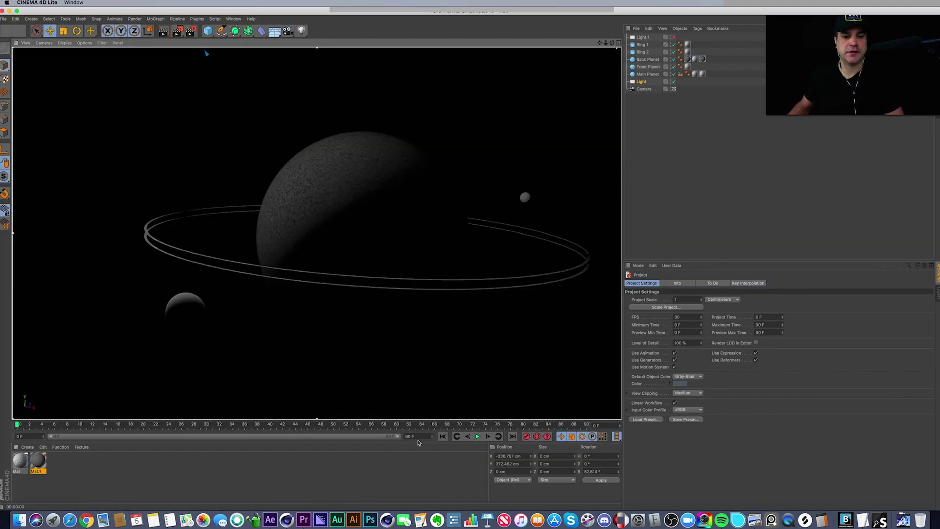
{"action": "left_click", "coordinate": [410, 436]}
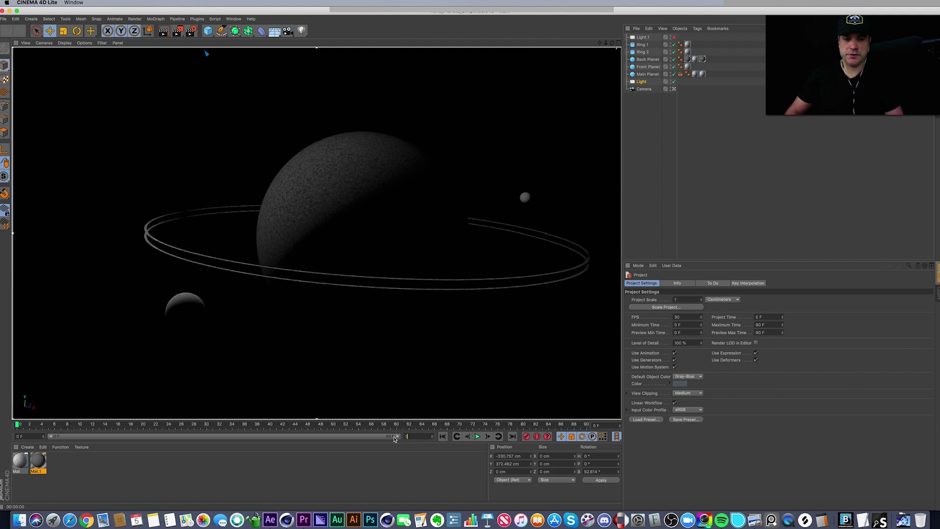
{"action": "type", "text": "300 F"}
{"action": "key", "text": "Return"}
{"action": "left_click_drag", "start_coordinate": [159, 436], "coordinate": [401, 436]}
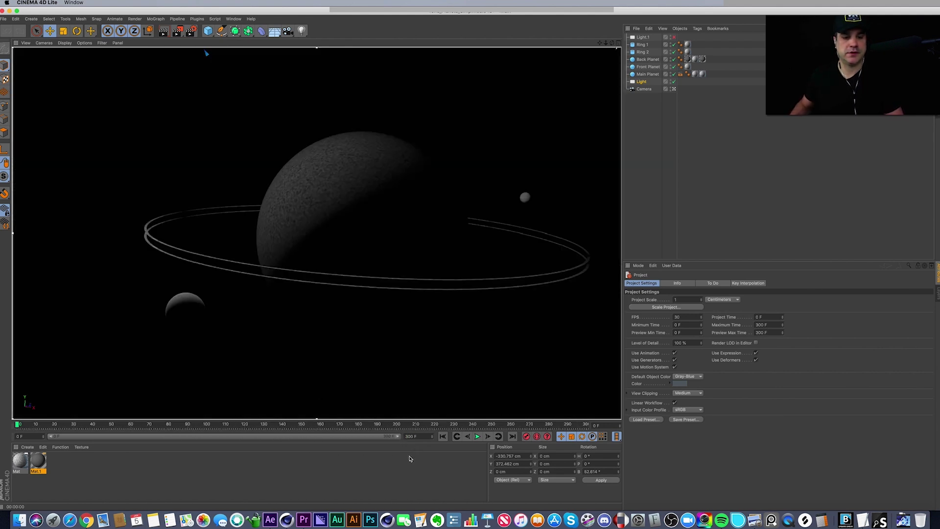
{"action": "left_click", "coordinate": [411, 460]}
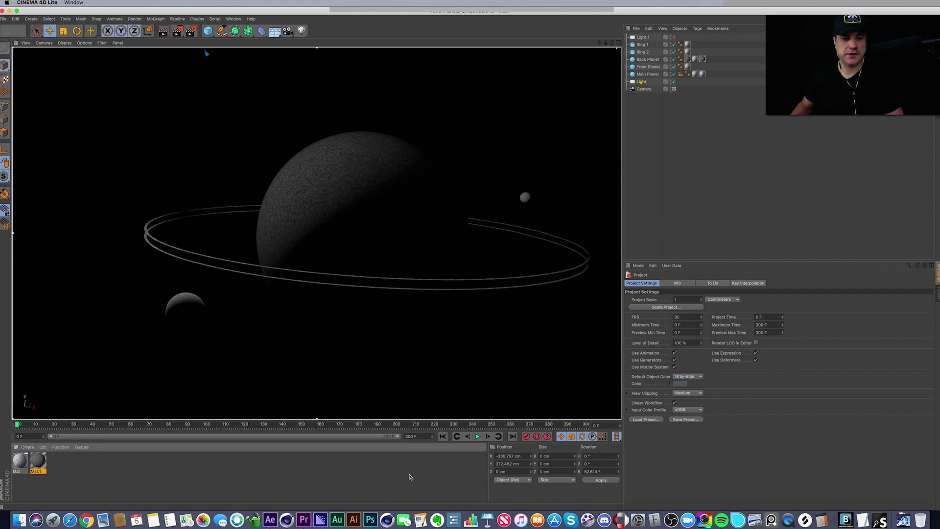
Return to After Effects and extend the Tone_Planets.c4d layer to the end of the composition.
{"action": "left_click", "coordinate": [270, 520]}
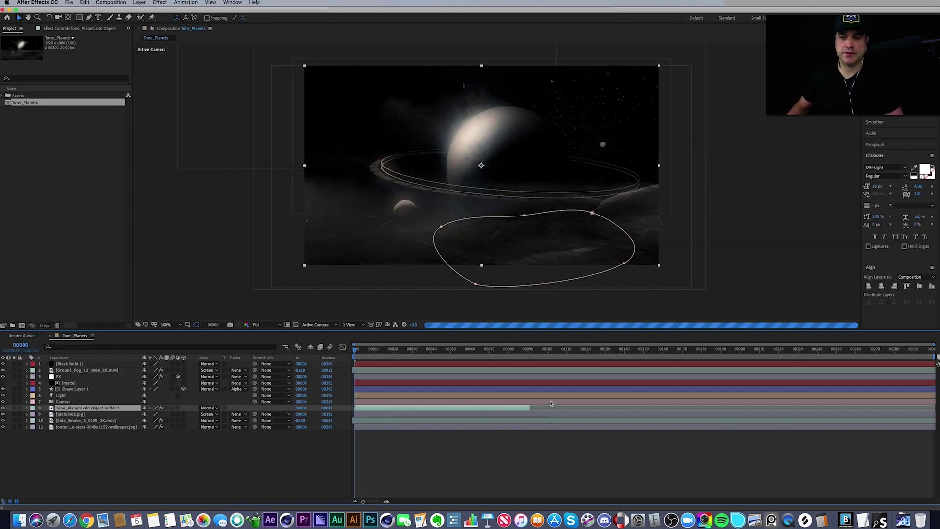
{"action": "left_click_drag", "start_coordinate": [528, 409], "coordinate": [934, 408]}
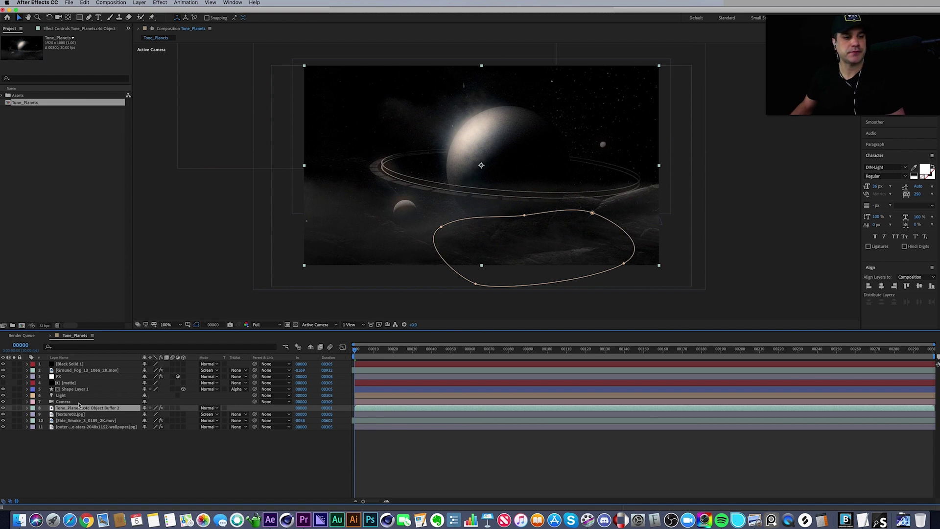
Review the Cineware camera options on the Tone_Planets.c4d layer and leave the camera on Comp Camera.
{"action": "left_click", "coordinate": [62, 401]}
{"action": "left_click", "coordinate": [67, 407]}
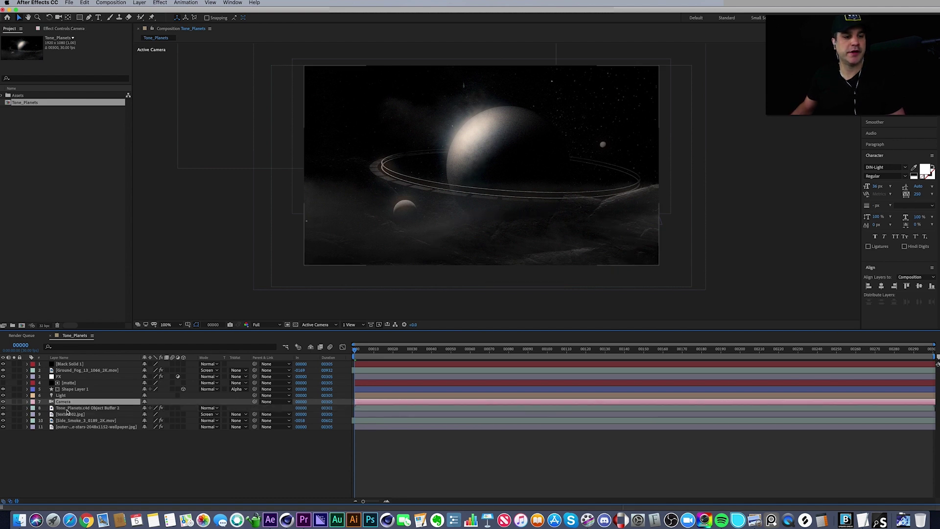
{"action": "left_click", "coordinate": [76, 28]}
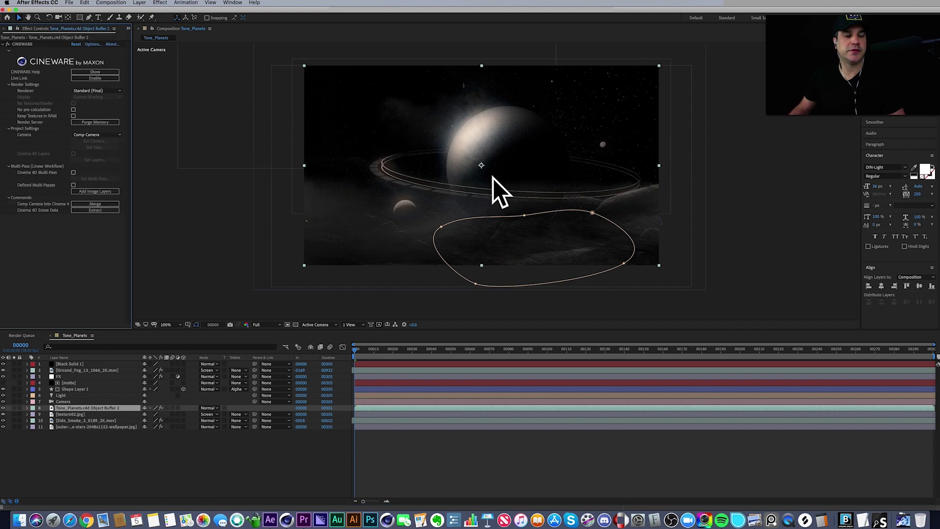
{"action": "left_click", "coordinate": [93, 135]}
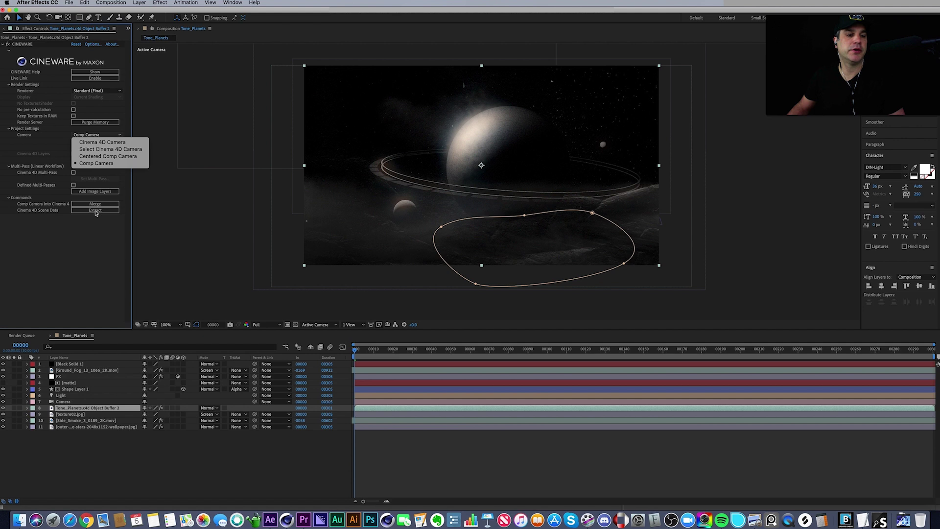
{"action": "left_click", "coordinate": [91, 165]}
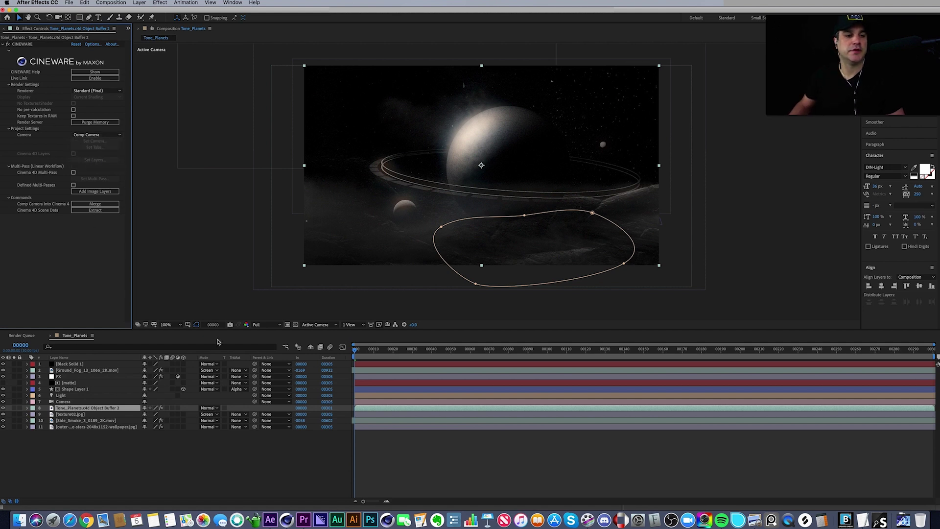
Show the Position property of the Camera layer.
{"action": "left_click", "coordinate": [74, 402]}
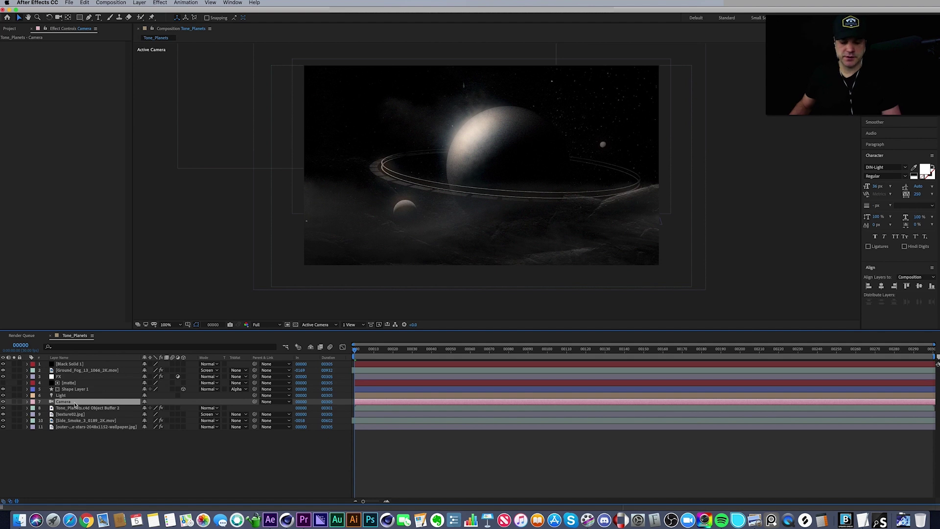
{"action": "key", "text": "p"}
{"action": "mouse_move", "coordinate": [148, 411]}
{"action": "left_mouse_down"}
{"action": "mouse_move", "coordinate": [135, 410]}
{"action": "mouse_move", "coordinate": [147, 410]}
{"action": "left_mouse_up"}
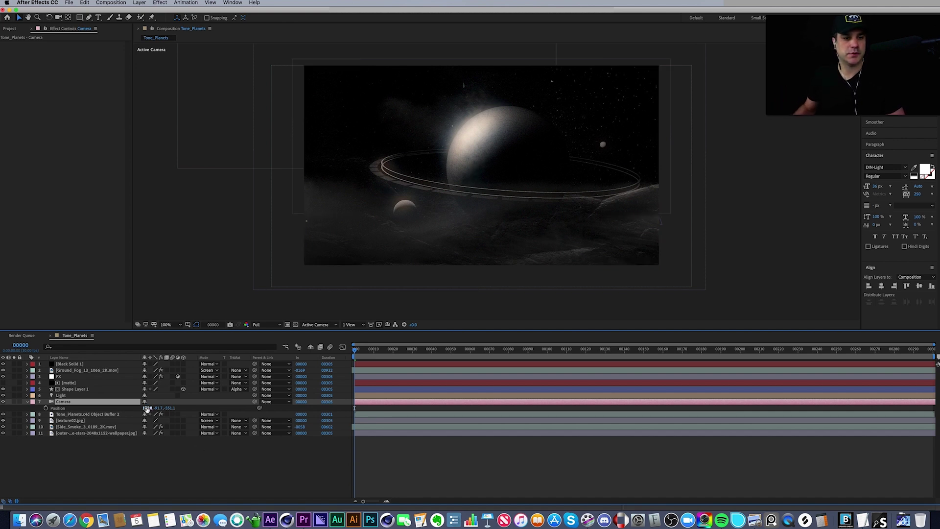
Take a snapshot of the composition view and make the texture02.jpg layer 3D.
{"action": "left_click", "coordinate": [90, 421]}
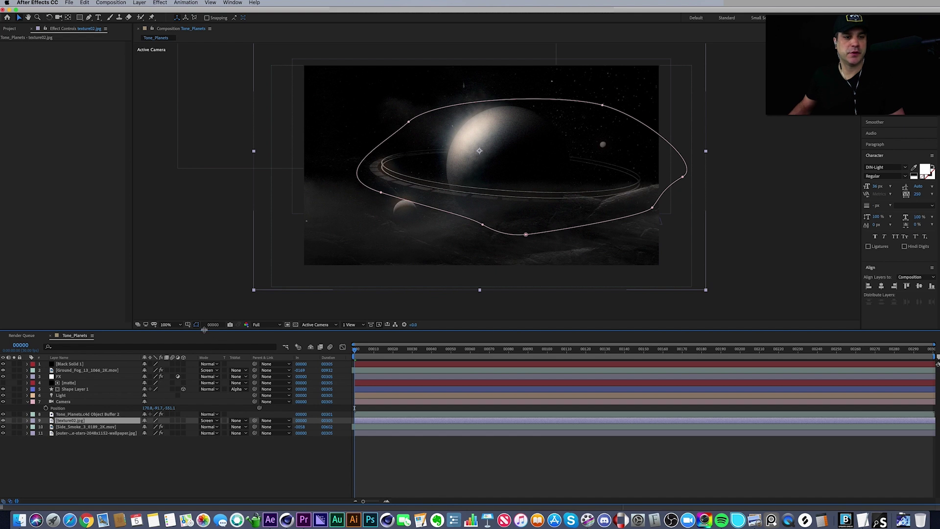
{"action": "left_click", "coordinate": [230, 325]}
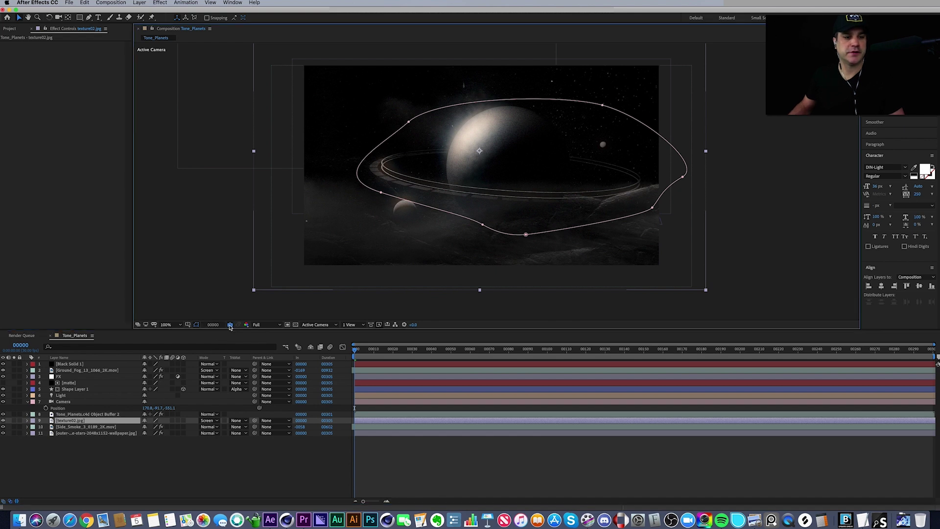
{"action": "left_click", "coordinate": [183, 421]}
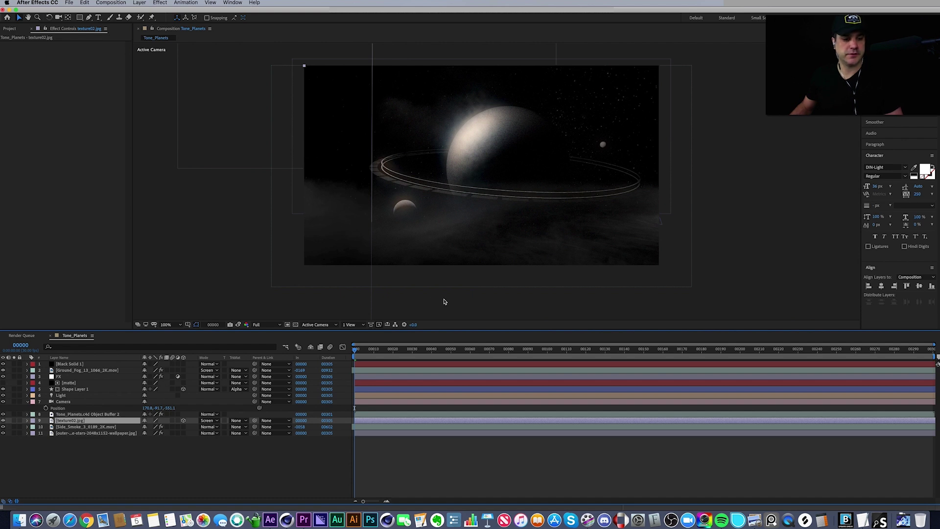
Compare the texture02.jpg layer in 2D and 3D, and rotate the 3D layer about its Y axis.
{"action": "key", "text": "p"}
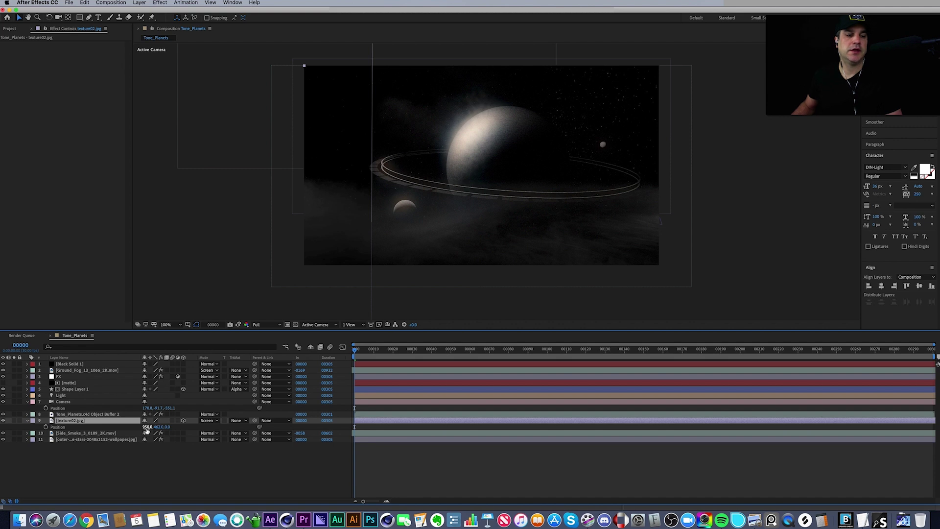
{"action": "key", "text": "r"}
{"action": "left_click", "coordinate": [183, 420]}
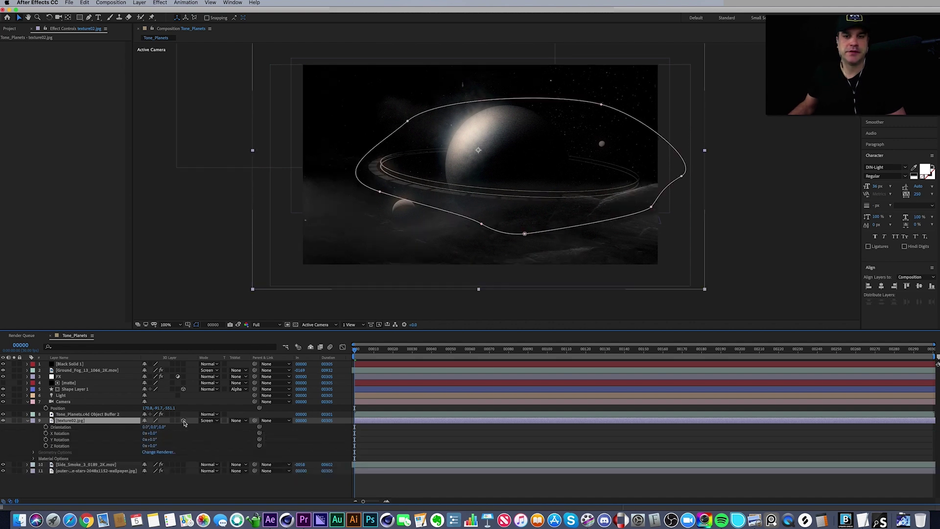
{"action": "key", "text": "comma"}
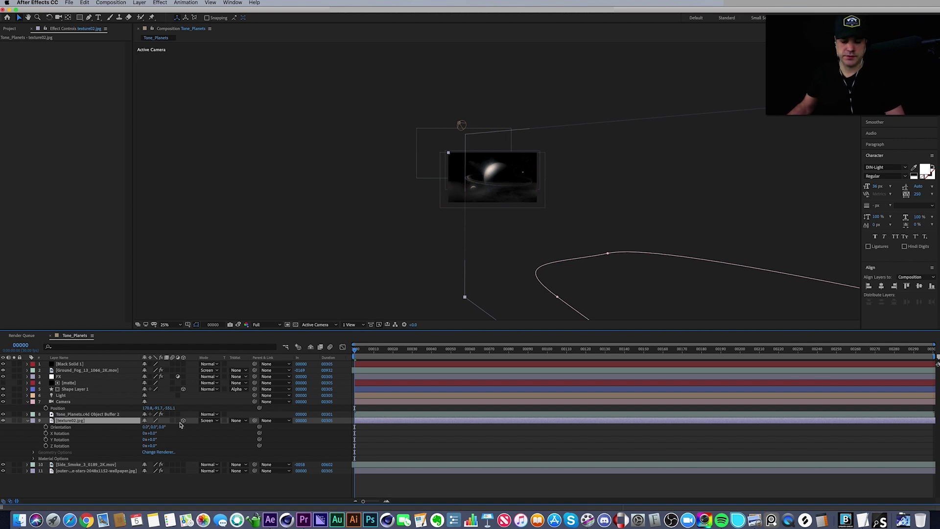
{"action": "key", "text": "u"}
{"action": "key", "text": "r"}
{"action": "left_click_drag", "start_coordinate": [149, 439], "coordinate": [181, 425]}
Move the texture02.jpg layer back over the planet frame and scale it down to 14%.
{"action": "key", "text": "s"}
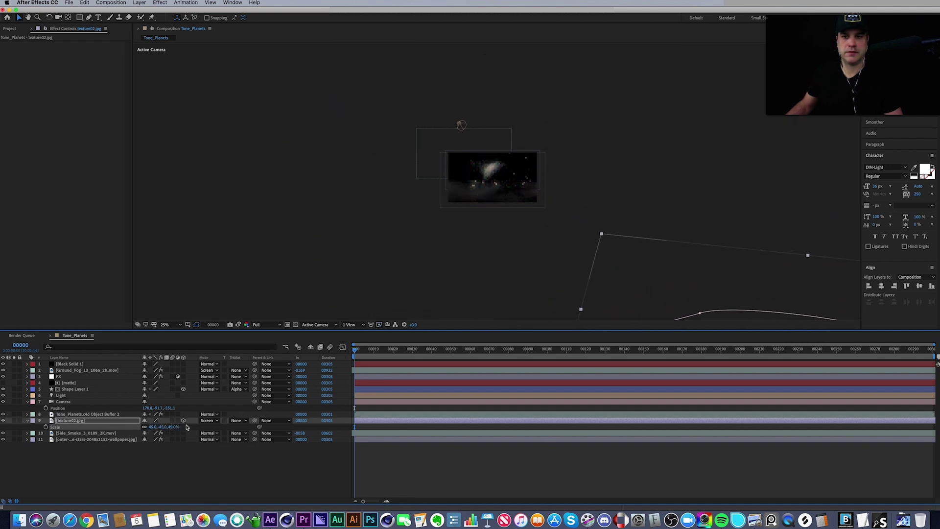
{"action": "left_click", "coordinate": [525, 190]}
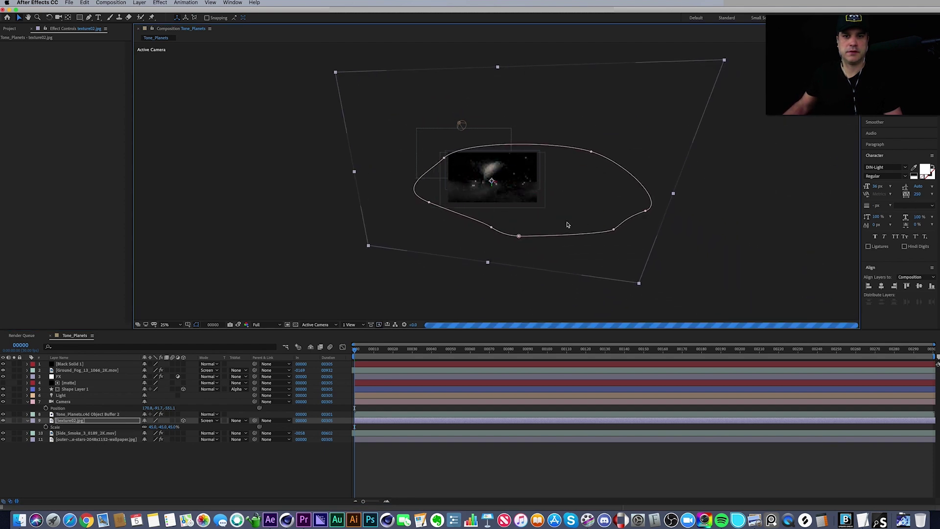
{"action": "key", "text": "period"}
{"action": "key", "text": "period"}
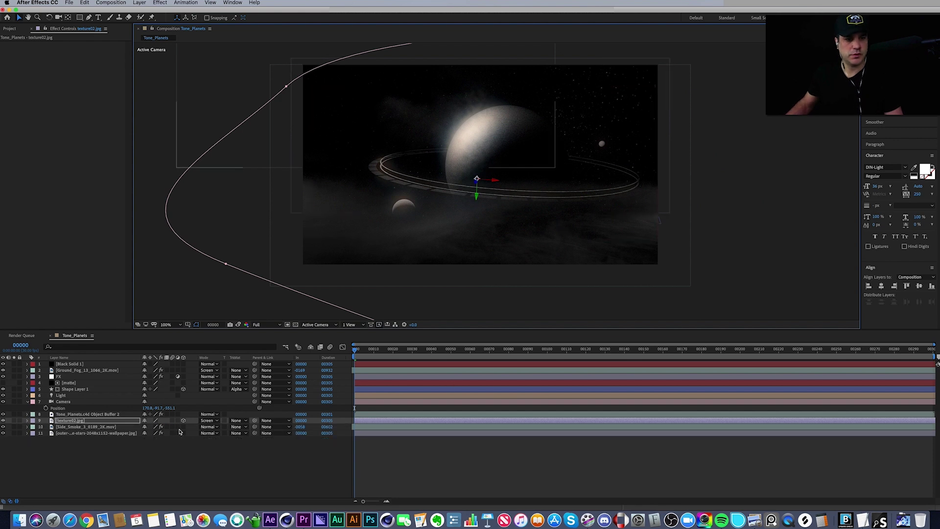
{"action": "mouse_move", "coordinate": [163, 430]}
{"action": "left_mouse_down"}
{"action": "mouse_move", "coordinate": [152, 430]}
{"action": "mouse_move", "coordinate": [171, 427]}
{"action": "left_mouse_up"}
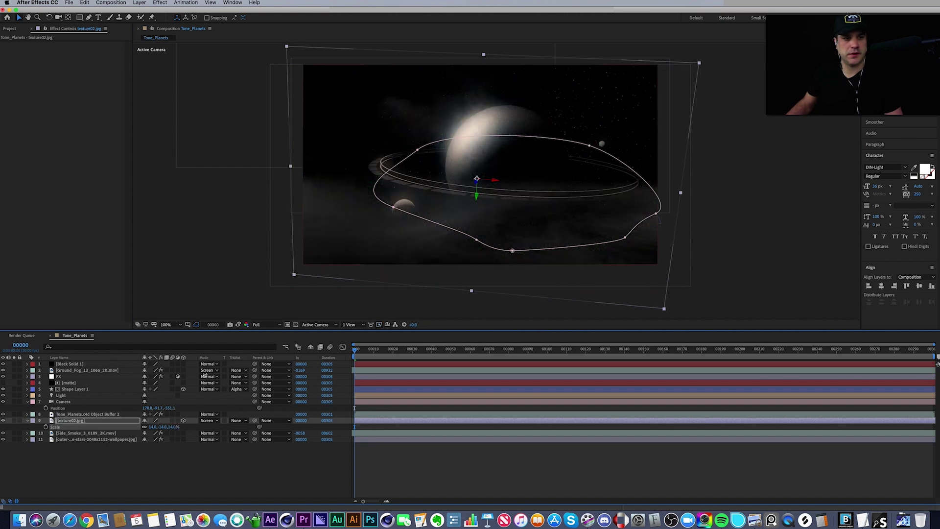
Turn off Accepts Lights in the texture02.jpg layer's material options.
{"action": "key", "text": "a"}
{"action": "key", "text": "a"}
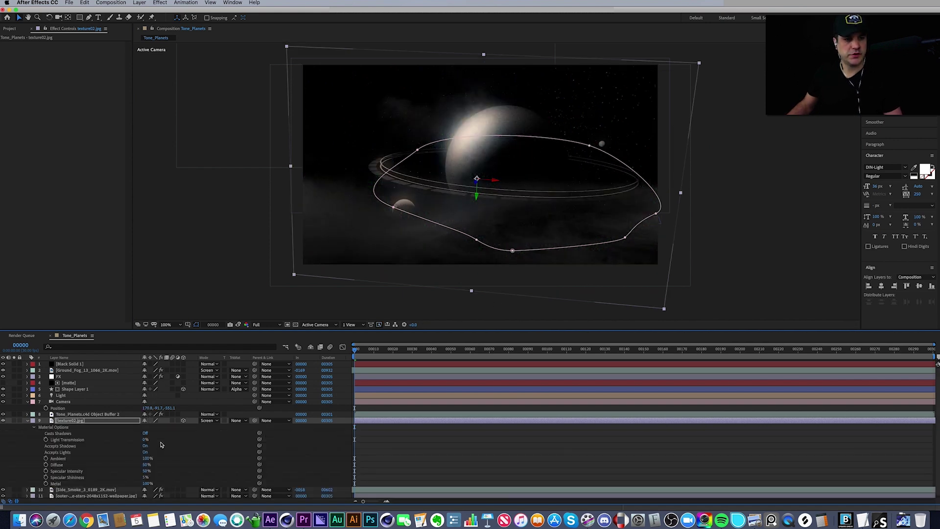
{"action": "left_click", "coordinate": [118, 451]}
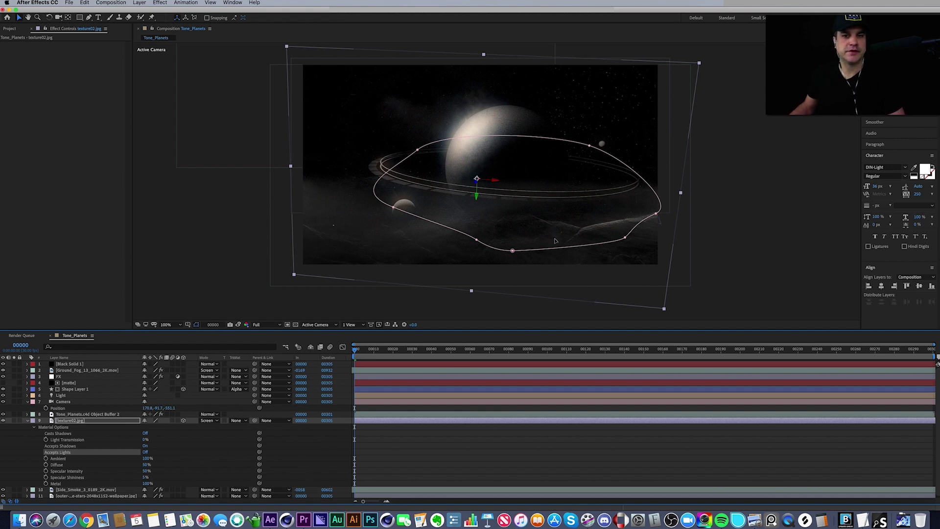
Adjust the texture02.jpg layer's rotation to -9° on X and -27° on Y, and tilt it slightly on Z.
{"action": "key", "text": "r"}
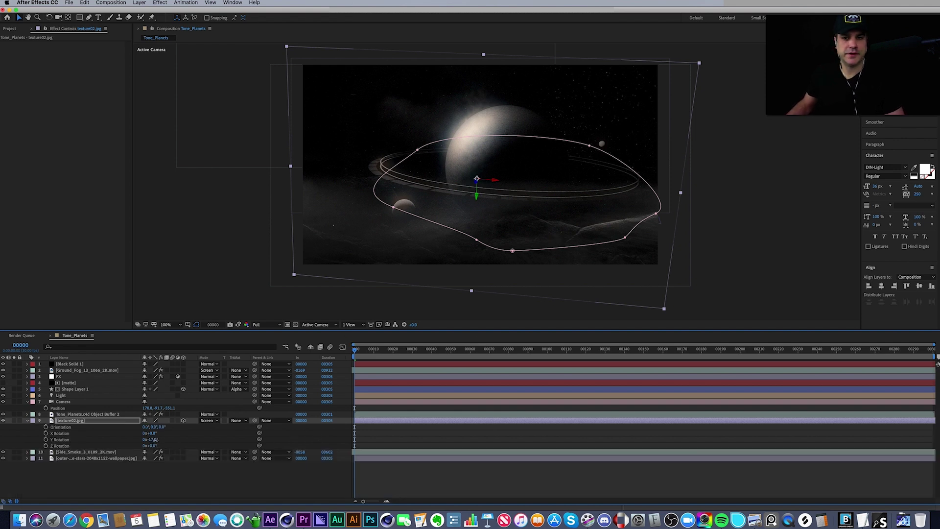
{"action": "left_click_drag", "start_coordinate": [155, 439], "coordinate": [152, 440]}
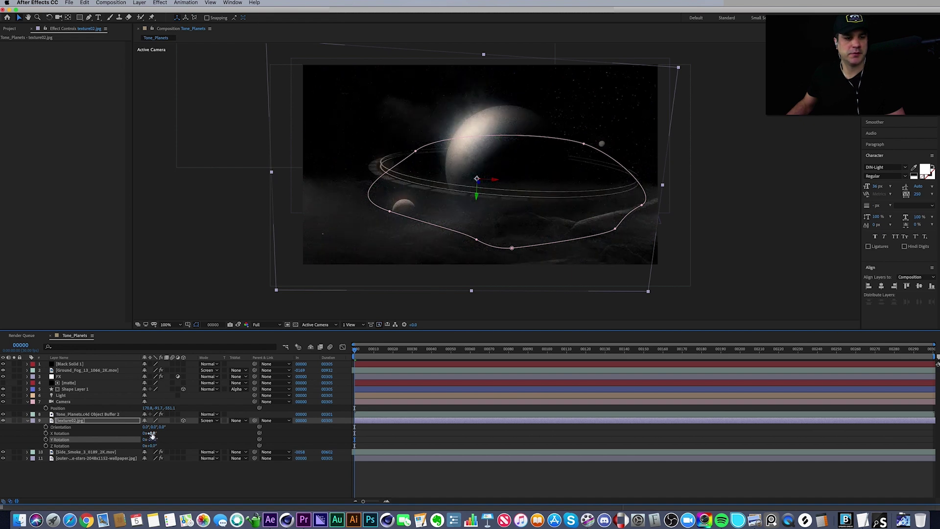
{"action": "left_click_drag", "start_coordinate": [152, 433], "coordinate": [152, 449]}
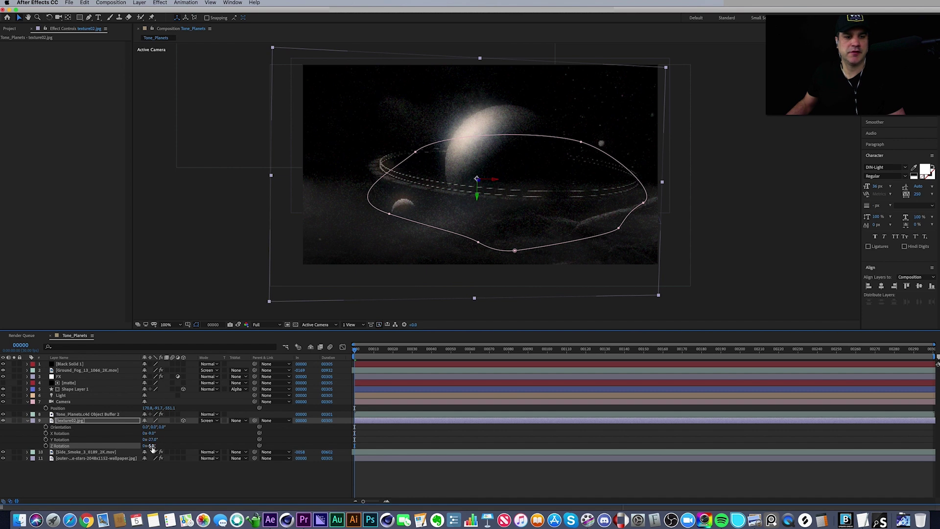
Set the scale of the texture02.jpg layer to 18%.
{"action": "key", "text": "s"}
{"action": "left_click", "coordinate": [153, 427]}
{"action": "type", "text": "20"}
{"action": "key", "text": "Return"}
{"action": "left_click_drag", "start_coordinate": [153, 427], "coordinate": [147, 427]}
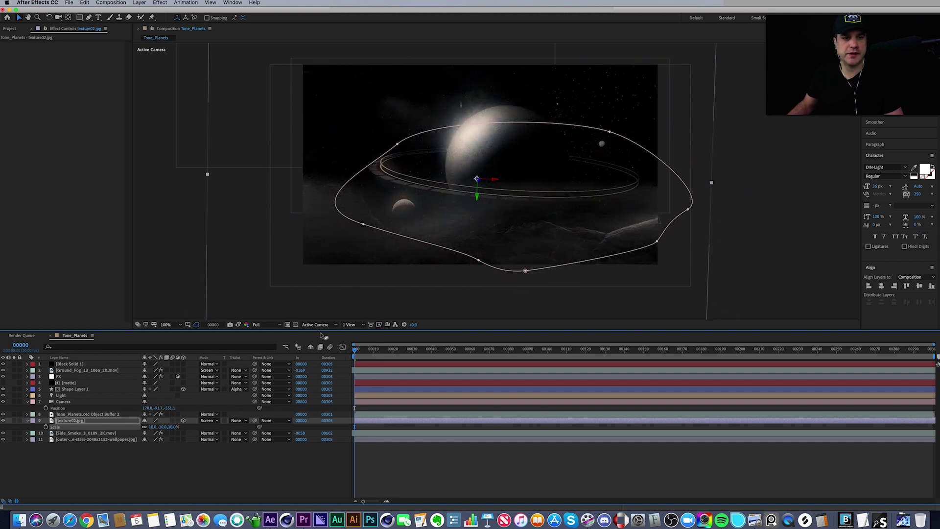
Scale the texture02.jpg layer down to 16% and nudge it slightly lower over the ground area.
{"action": "left_click", "coordinate": [239, 325]}
{"action": "left_click", "coordinate": [239, 325]}
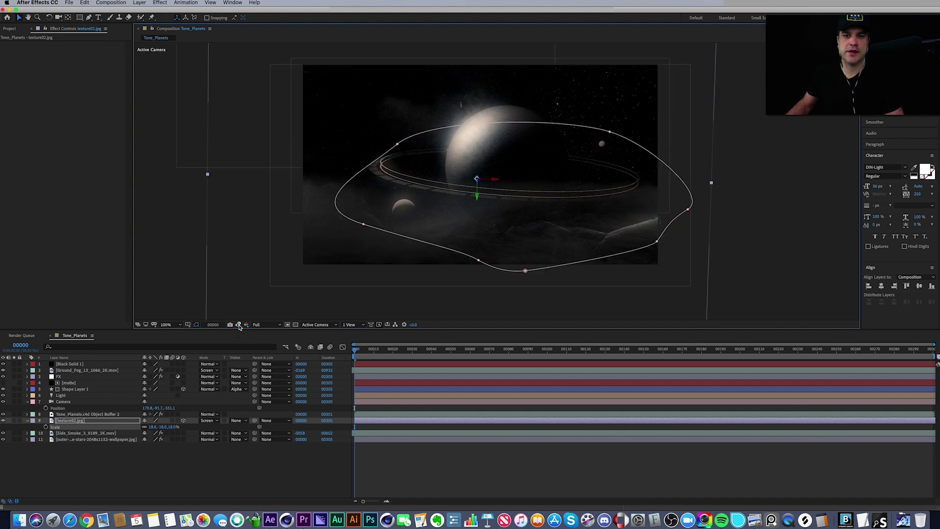
{"action": "left_click_drag", "start_coordinate": [587, 241], "coordinate": [621, 239]}
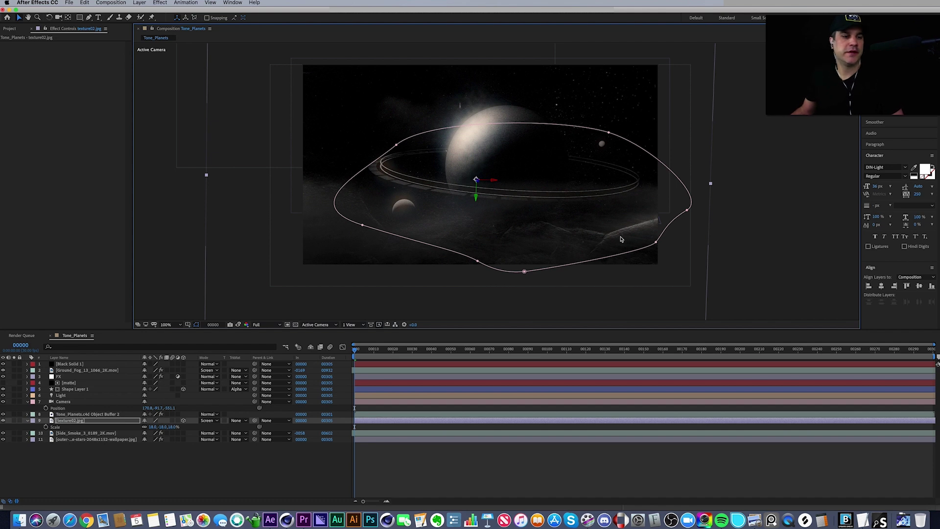
{"action": "left_click_drag", "start_coordinate": [153, 430], "coordinate": [155, 429]}
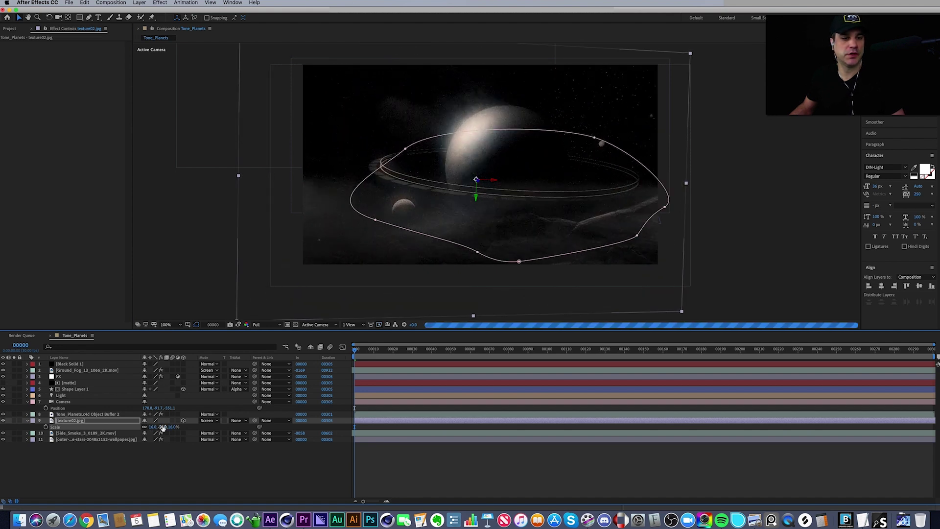
{"action": "left_click", "coordinate": [153, 427]}
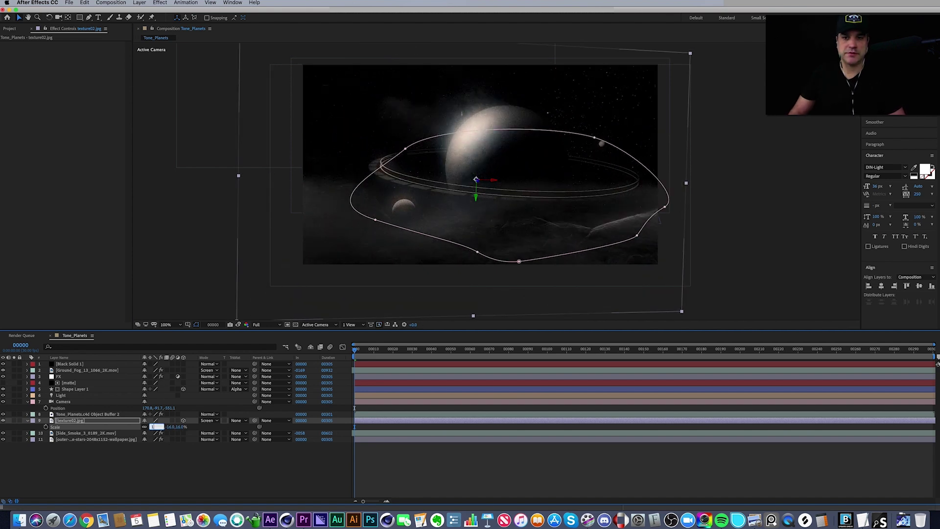
{"action": "key", "text": "Return"}
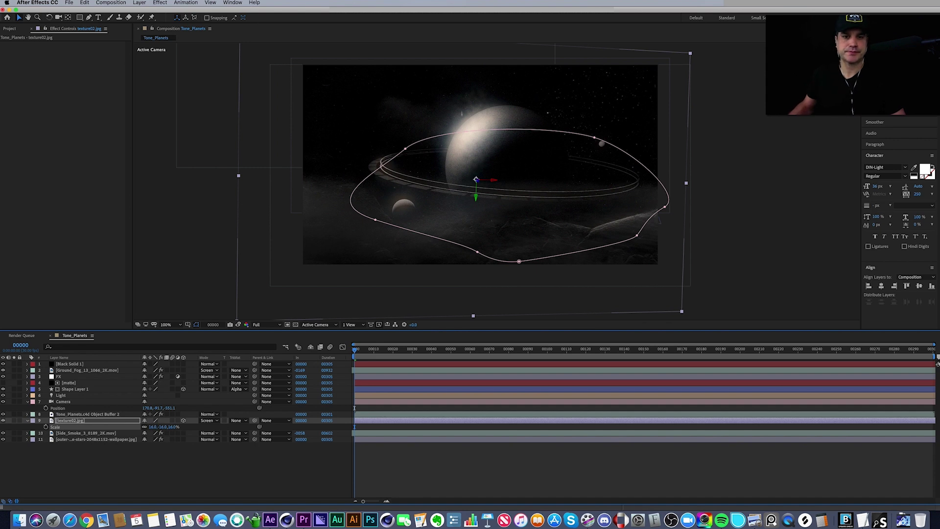
{"action": "left_click_drag", "start_coordinate": [471, 300], "coordinate": [473, 306]}
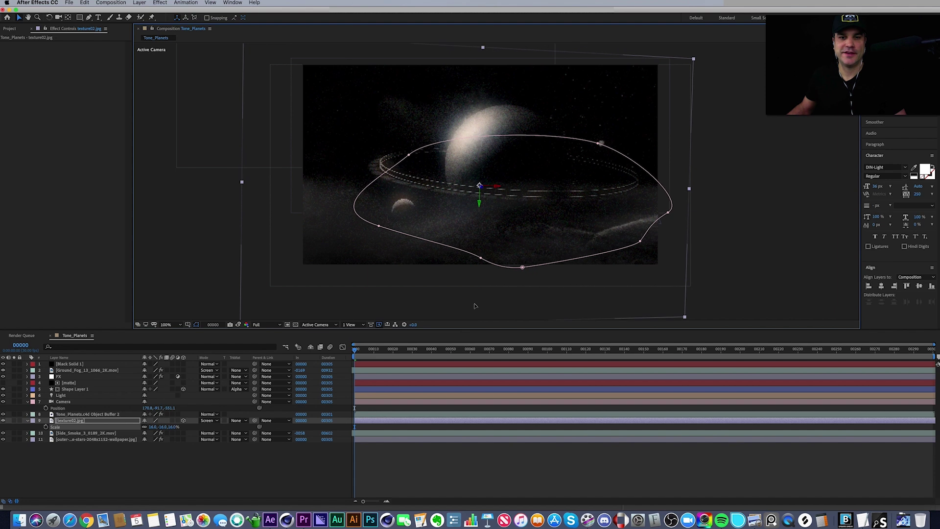
{"action": "left_click", "coordinate": [27, 401]}
{"action": "left_click", "coordinate": [27, 414]}
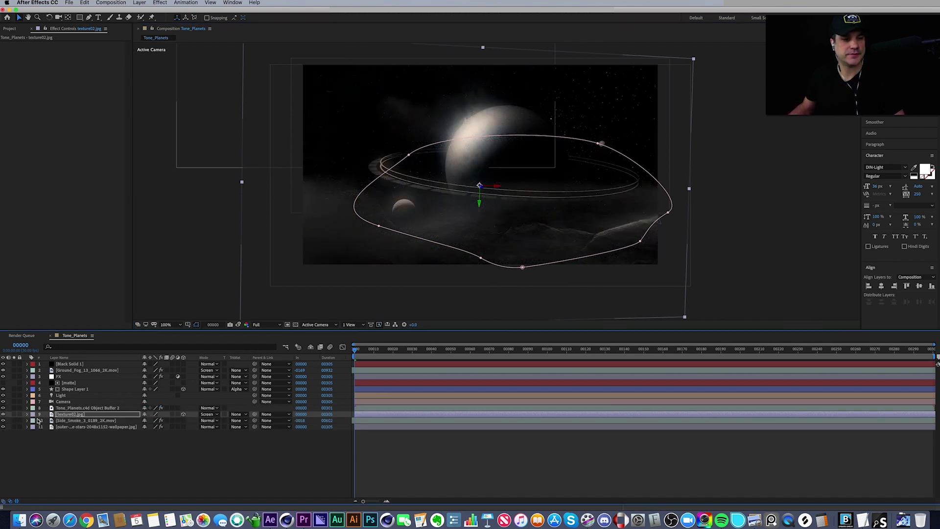
Make the Ground_Fog_13_1066_2K.mov layer 3D and set its position to 0, 0, 0.
{"action": "left_click", "coordinate": [102, 421]}
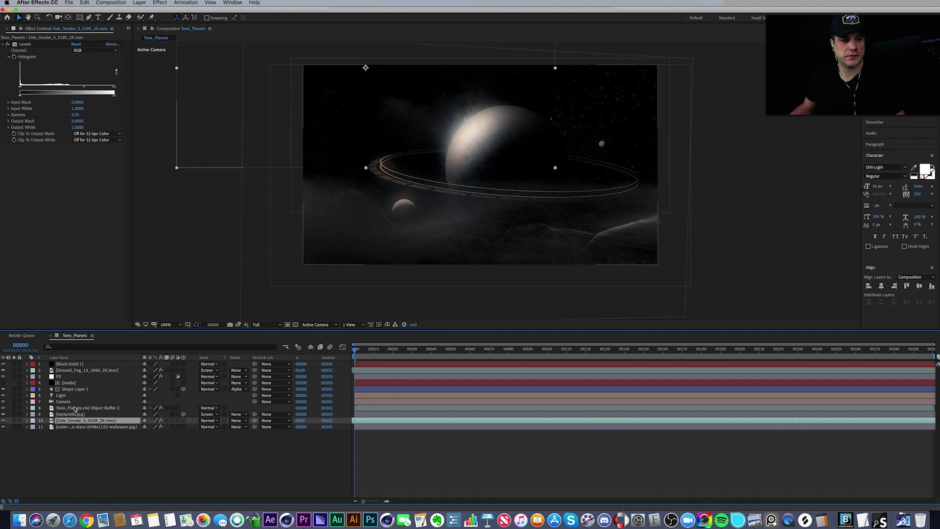
{"action": "left_click", "coordinate": [72, 371]}
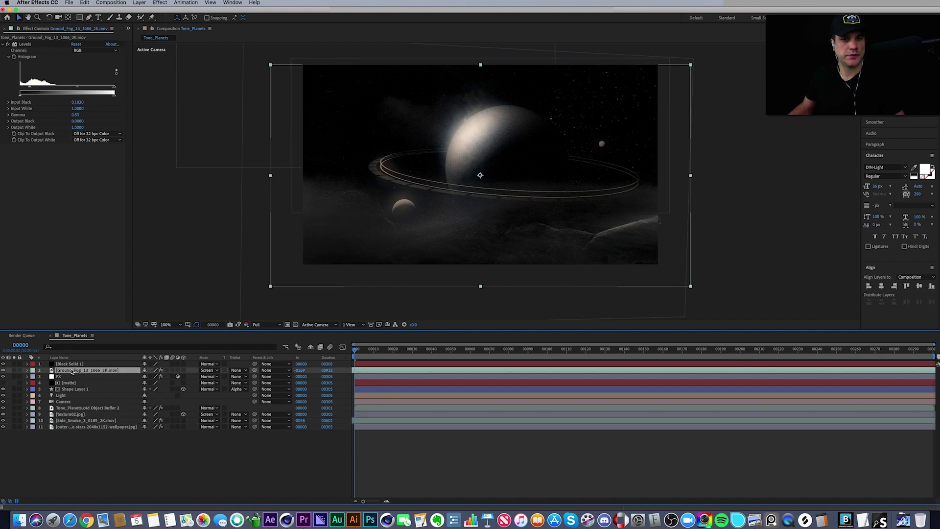
{"action": "left_click", "coordinate": [183, 370]}
{"action": "key", "text": "p"}
{"action": "left_click", "coordinate": [148, 377]}
{"action": "type", "text": "0"}
{"action": "key", "text": "Tab"}
{"action": "type", "text": "0"}
{"action": "key", "text": "Return"}
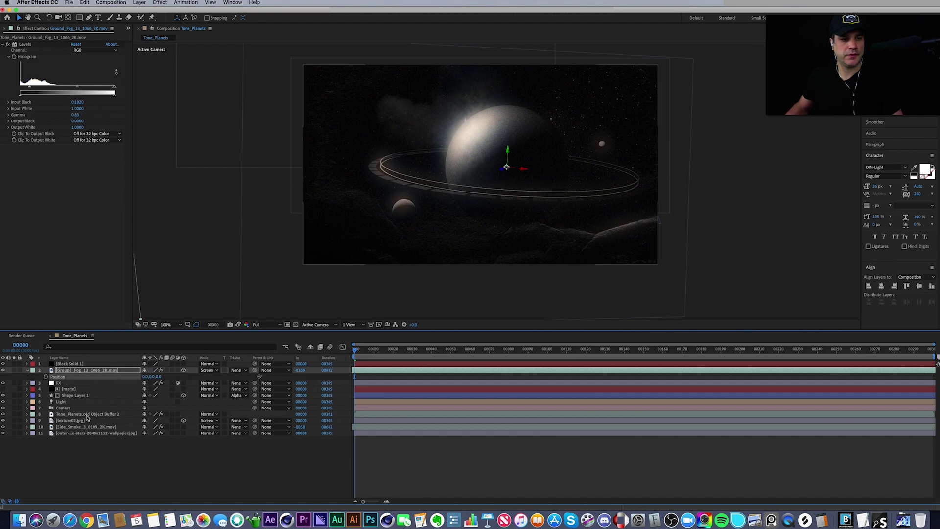
Scale the Ground_Fog_13_1066_2K.mov layer down to 29% and turn off its Accepts Lights material option.
{"action": "left_click", "coordinate": [86, 416]}
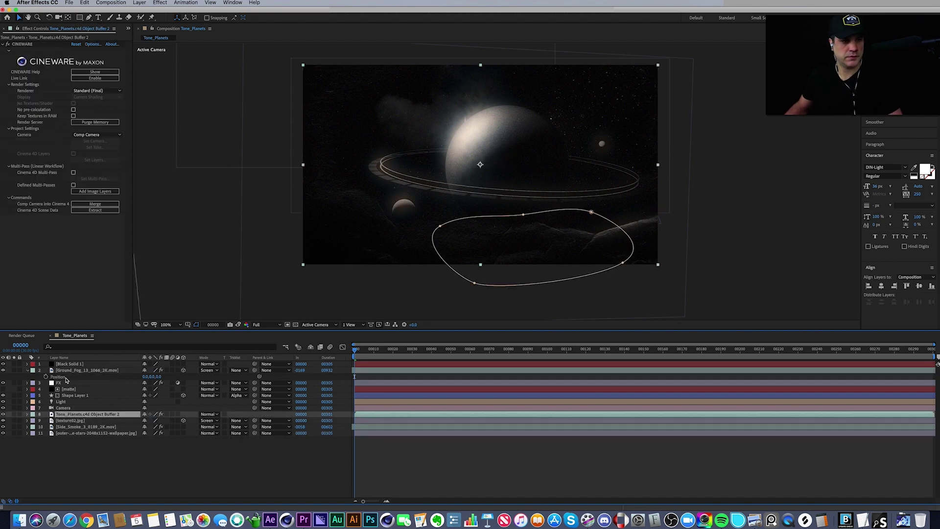
{"action": "left_click", "coordinate": [70, 371]}
{"action": "key", "text": "s"}
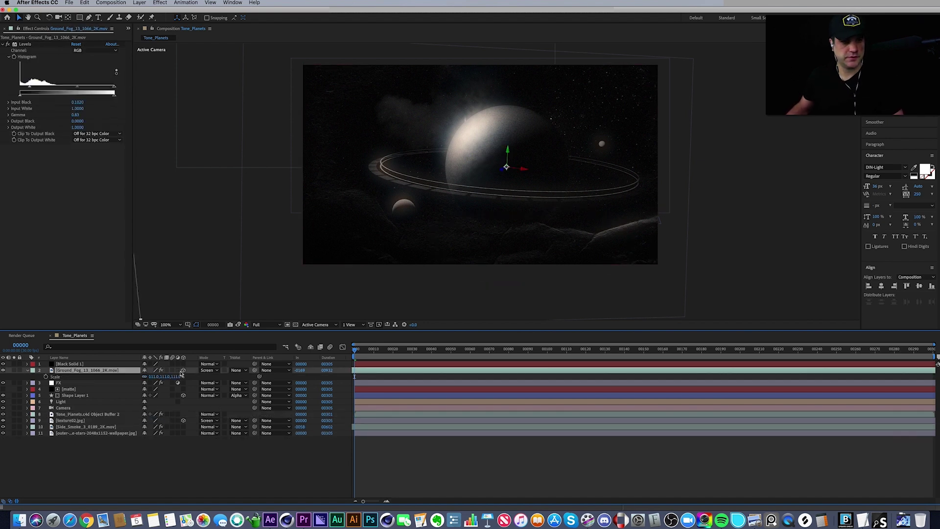
{"action": "left_click_drag", "start_coordinate": [176, 377], "coordinate": [159, 391]}
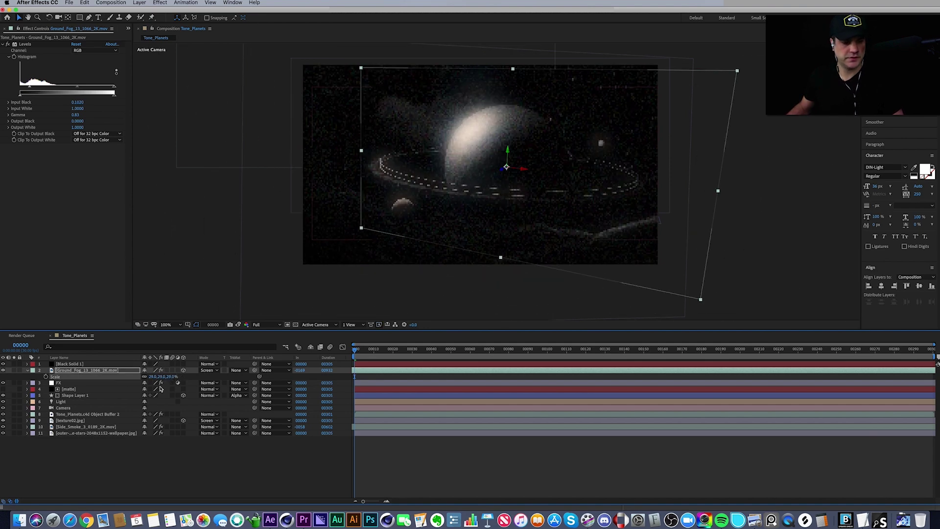
{"action": "key", "text": "a"}
{"action": "key", "text": "a"}
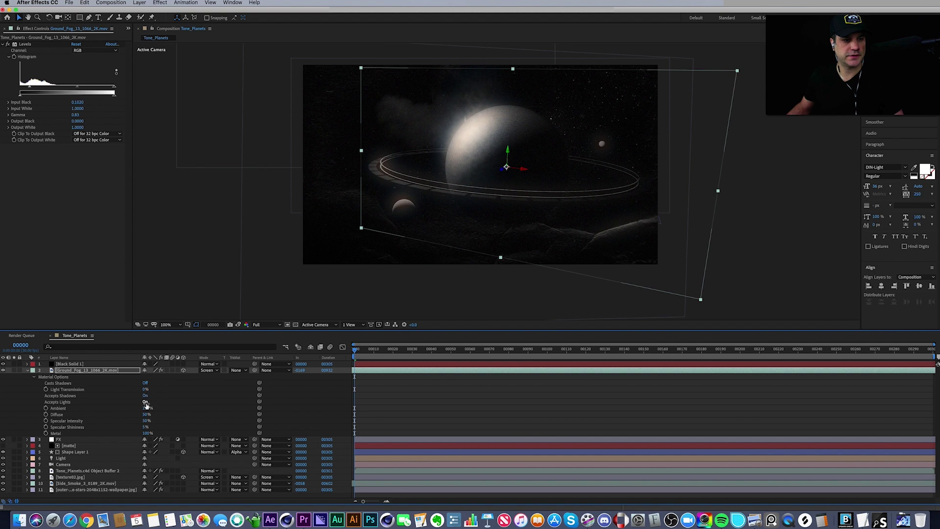
{"action": "left_click", "coordinate": [145, 401]}
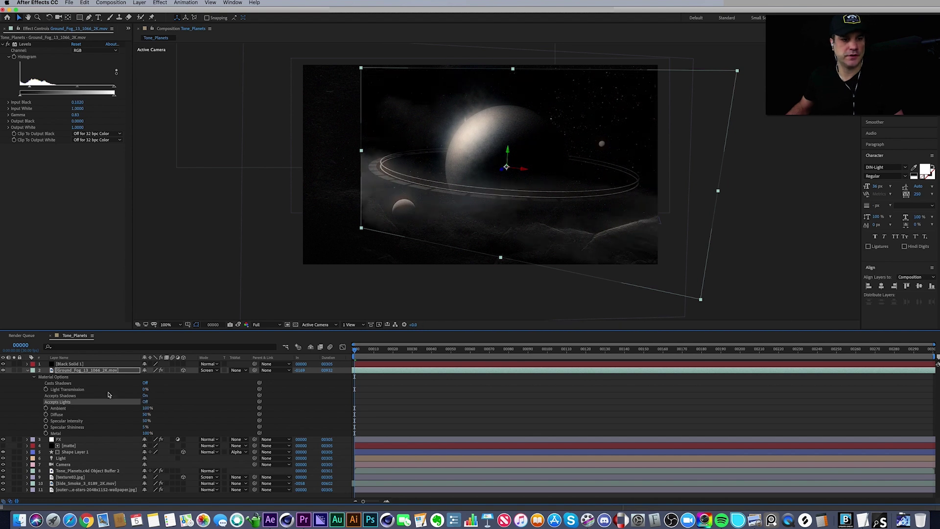
Rotate the ground fog layer to -29° on Y and fit it lower over the ground at 37% scale.
{"action": "key", "text": "r"}
{"action": "left_click_drag", "start_coordinate": [149, 389], "coordinate": [141, 389]}
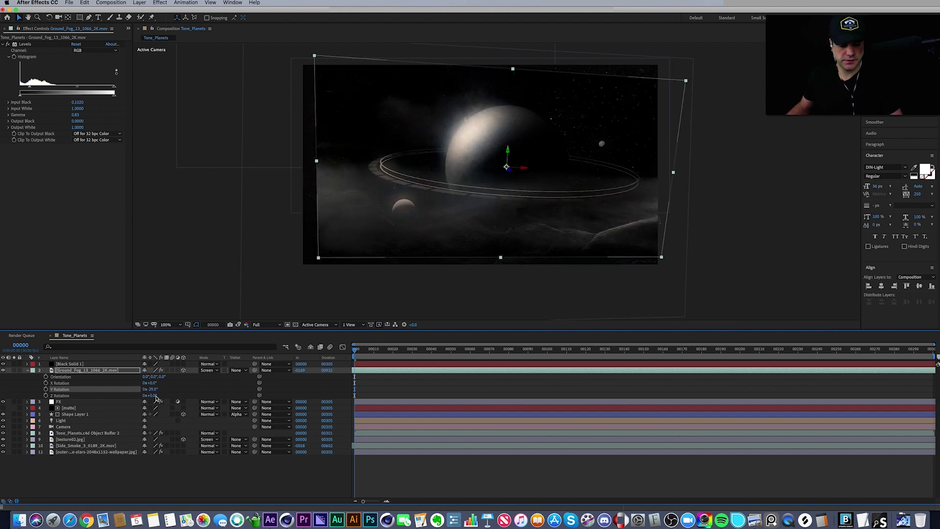
{"action": "key", "text": "s"}
{"action": "left_click_drag", "start_coordinate": [163, 377], "coordinate": [165, 376]}
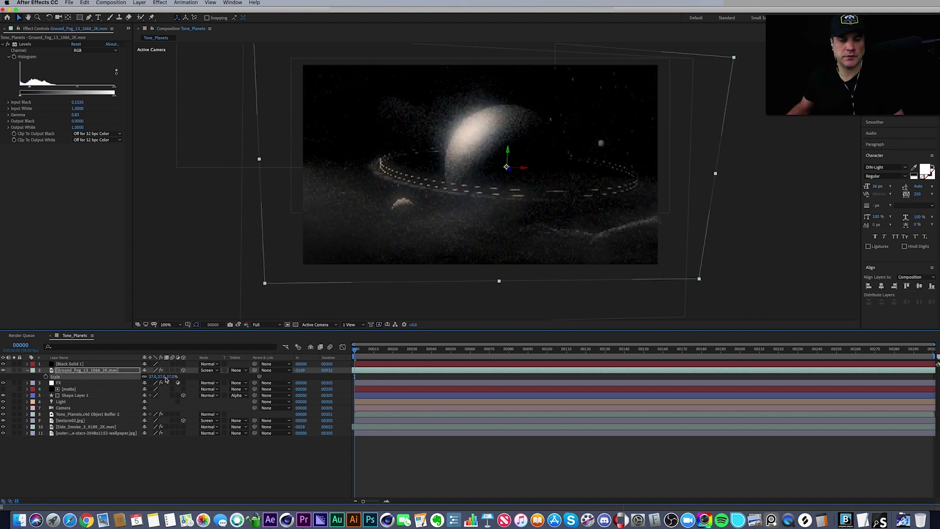
{"action": "left_click_drag", "start_coordinate": [468, 242], "coordinate": [468, 255]}
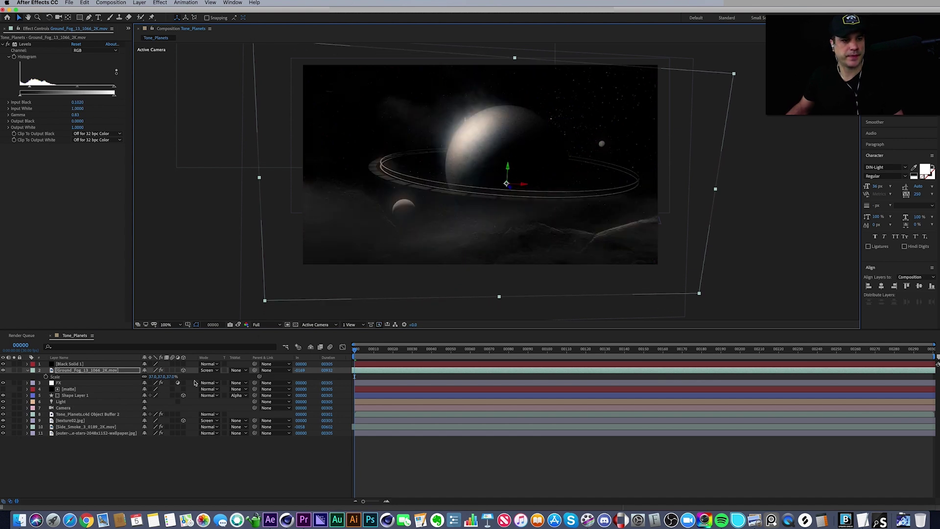
Make the Side_Smoke_3_0189_2K.mov layer 3D and set its position to 0, 0, 0.
{"action": "left_click", "coordinate": [76, 427]}
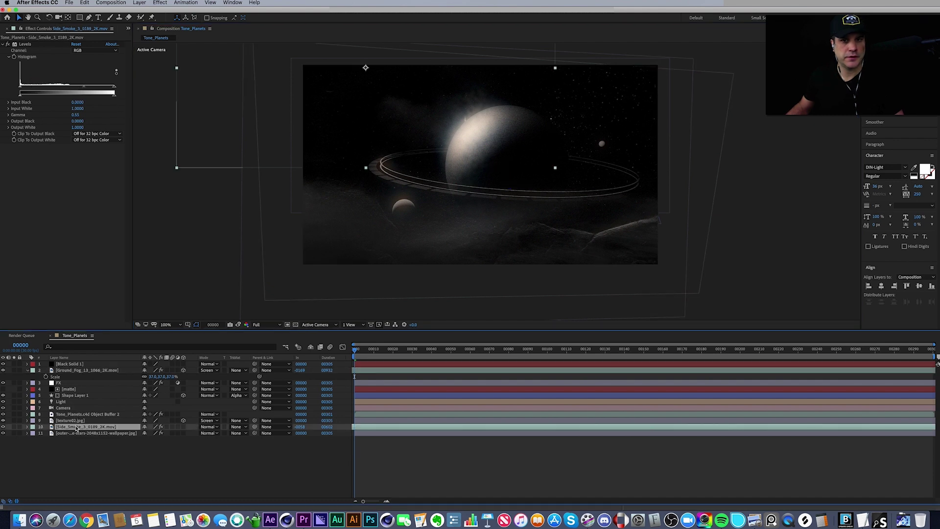
{"action": "left_click", "coordinate": [183, 427]}
{"action": "key", "text": "p"}
{"action": "left_click", "coordinate": [147, 433]}
{"action": "type", "text": "0"}
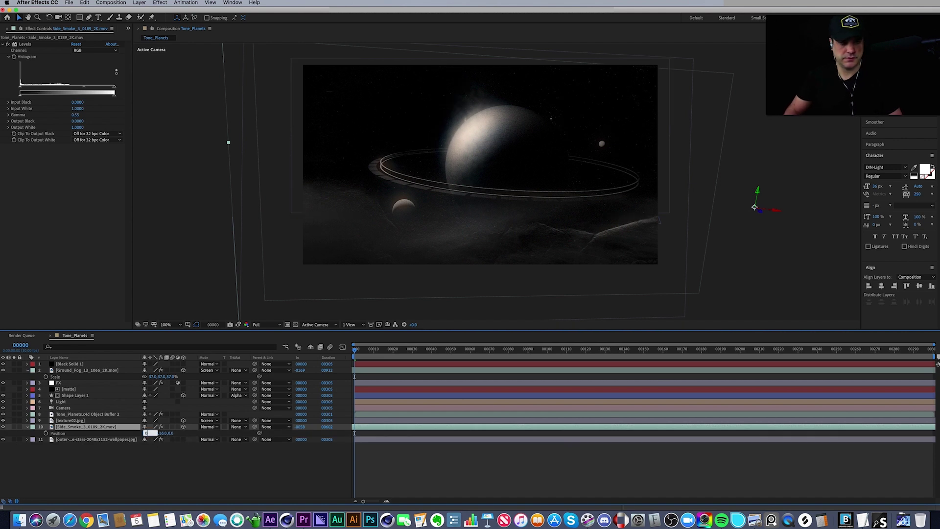
{"action": "key", "text": "Tab"}
{"action": "type", "text": "0"}
{"action": "key", "text": "Return"}
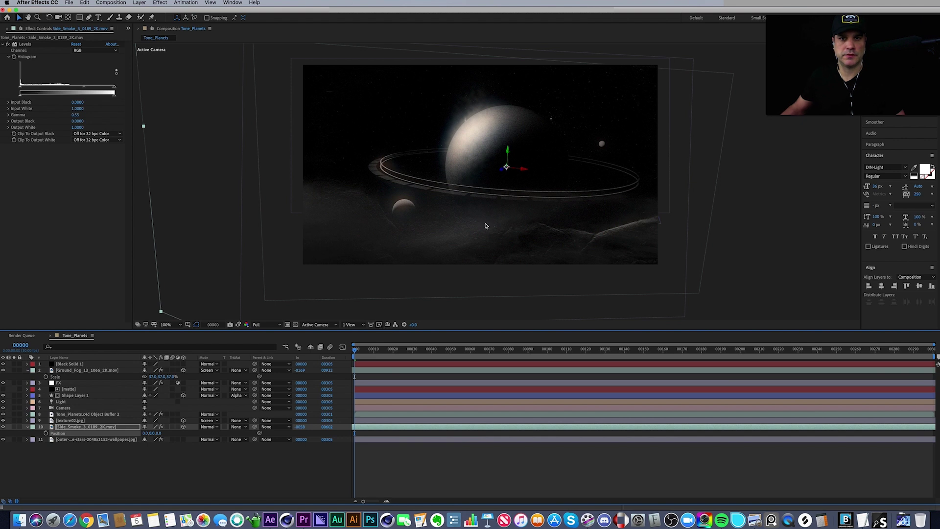
Turn off Accepts Lights in the side smoke layer's material options.
{"action": "key", "text": "a"}
{"action": "key", "text": "a"}
{"action": "left_click", "coordinate": [145, 459]}
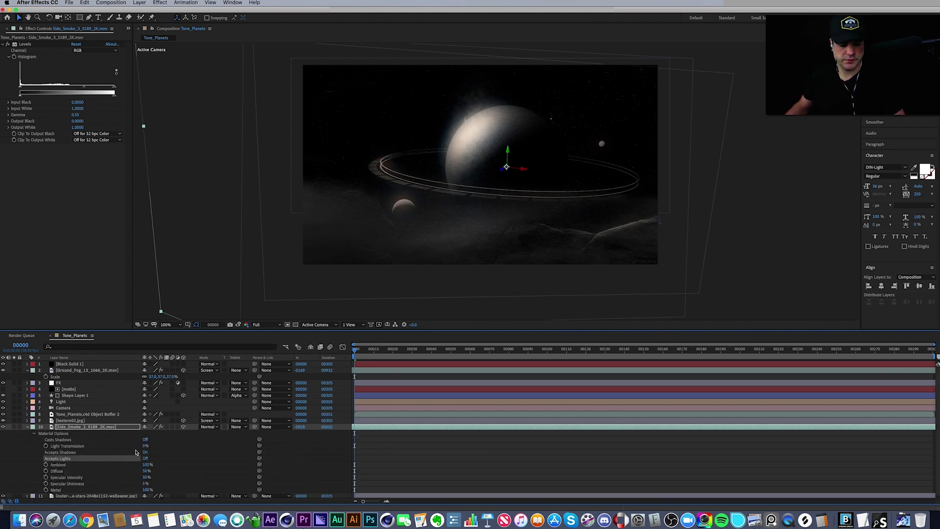
Scale the side smoke layer down to 23% and move it up beside the main planet's lit edge.
{"action": "key", "text": "s"}
{"action": "left_click_drag", "start_coordinate": [158, 432], "coordinate": [118, 433]}
{"action": "left_click_drag", "start_coordinate": [549, 235], "coordinate": [459, 133]}
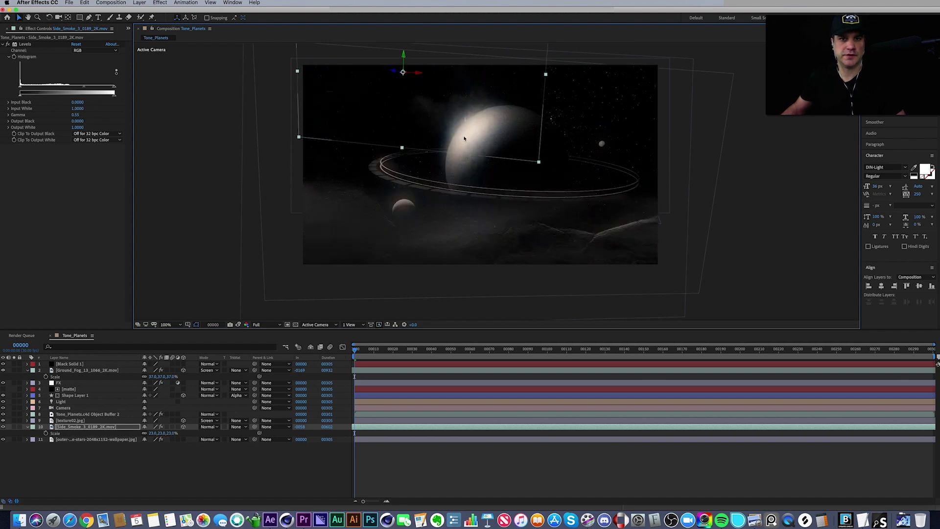
Add a Z Rotation keyframe to Shape Layer 1 at frame 0 and test how the ring shape turns.
{"action": "left_click", "coordinate": [76, 395]}
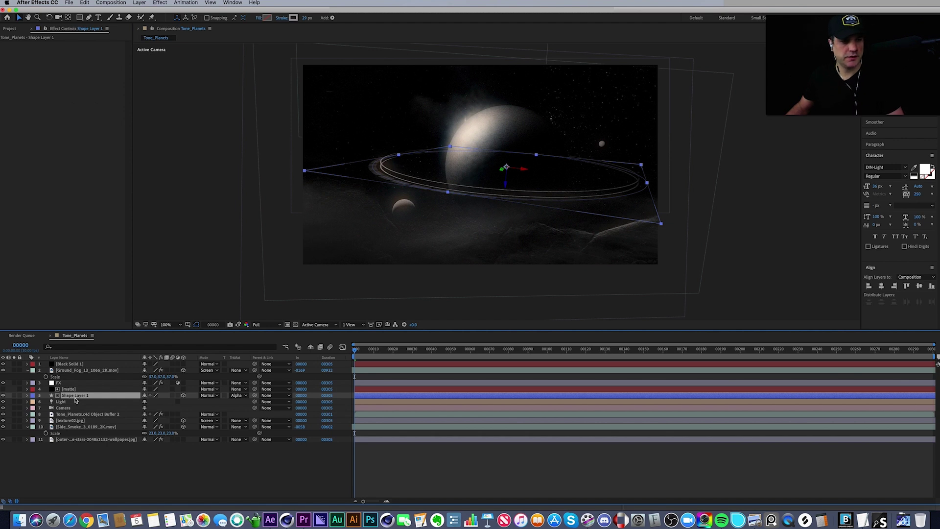
{"action": "key", "text": "r"}
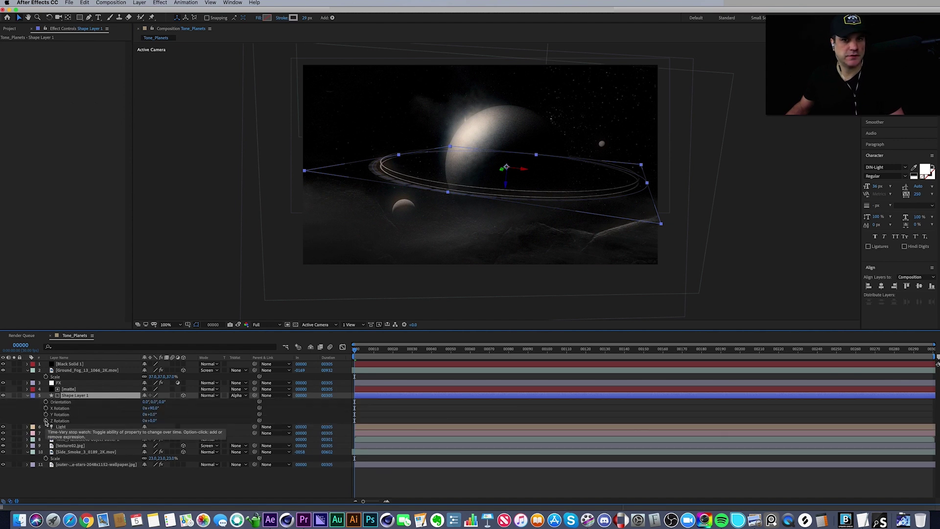
{"action": "left_click", "coordinate": [45, 421]}
{"action": "left_click_drag", "start_coordinate": [154, 423], "coordinate": [160, 421]}
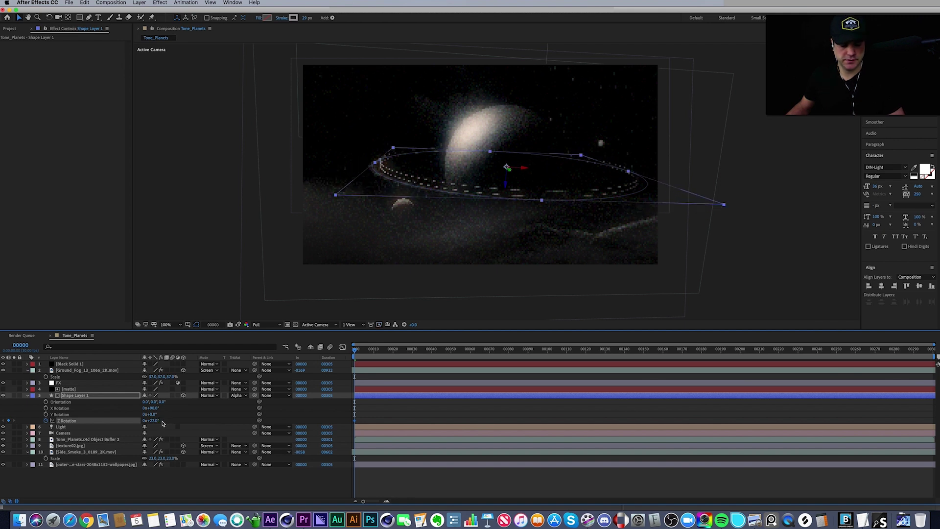
Set Shape Layer 1's Z Rotation to 35° at frame 299, then return to frame 0.
{"action": "key", "text": "space"}
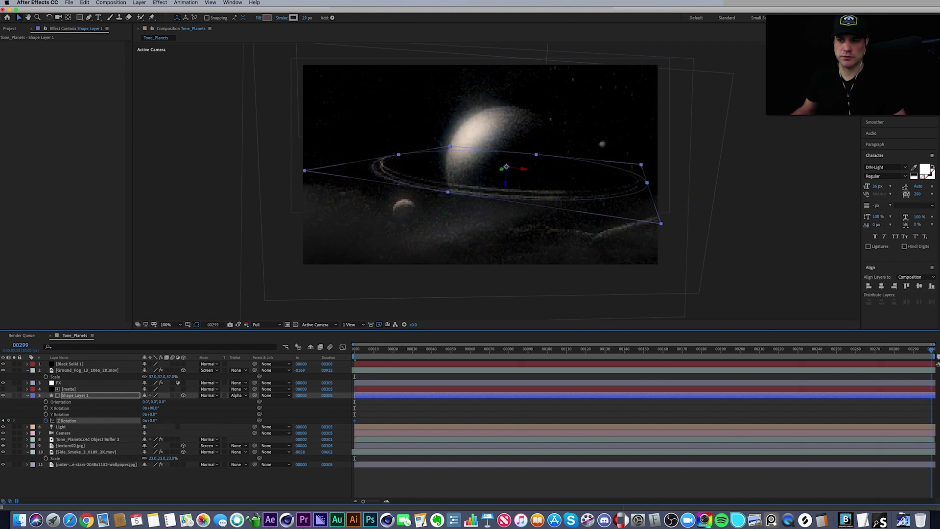
{"action": "left_click", "coordinate": [150, 422]}
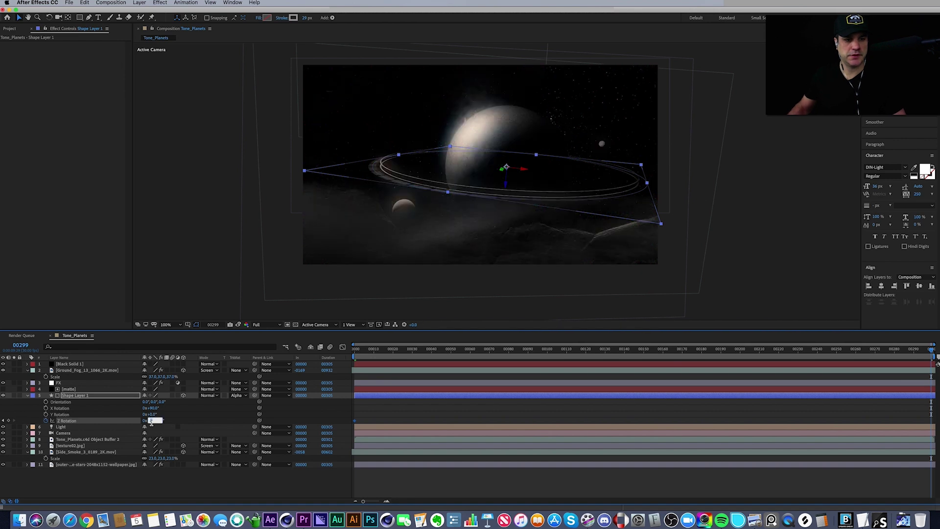
{"action": "type", "text": "35"}
{"action": "key", "text": "Return"}
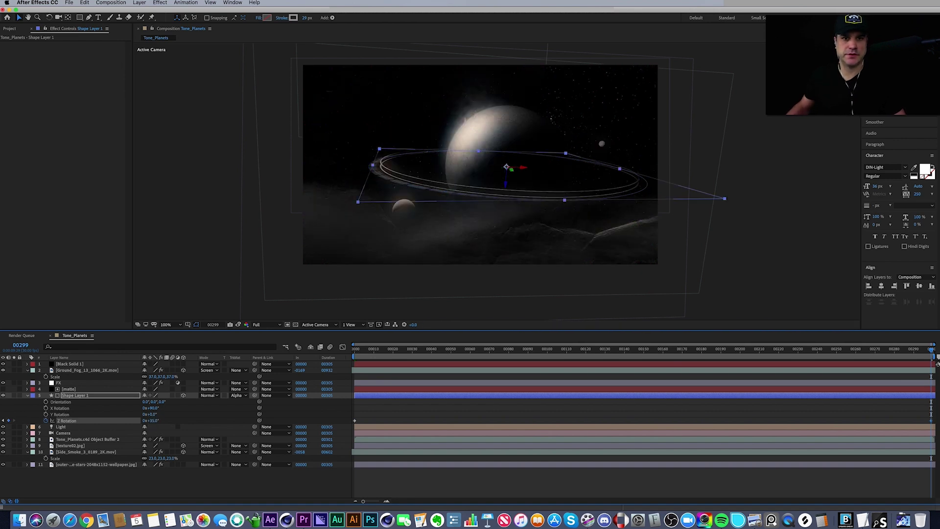
{"action": "key", "text": "Home"}
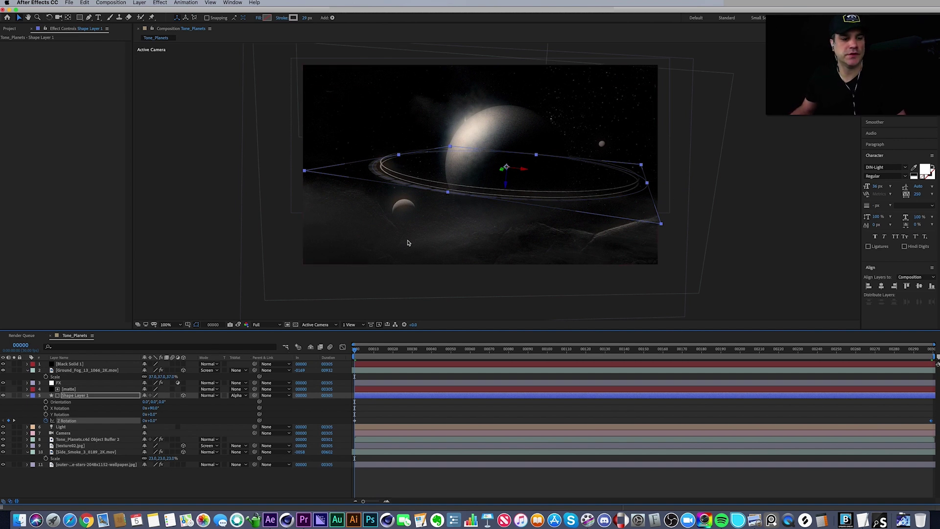
Switch to Cinema 4D and set a heading rotation keyframe of 0° on the Main Planet at frame 0.
{"action": "left_click", "coordinate": [288, 519]}
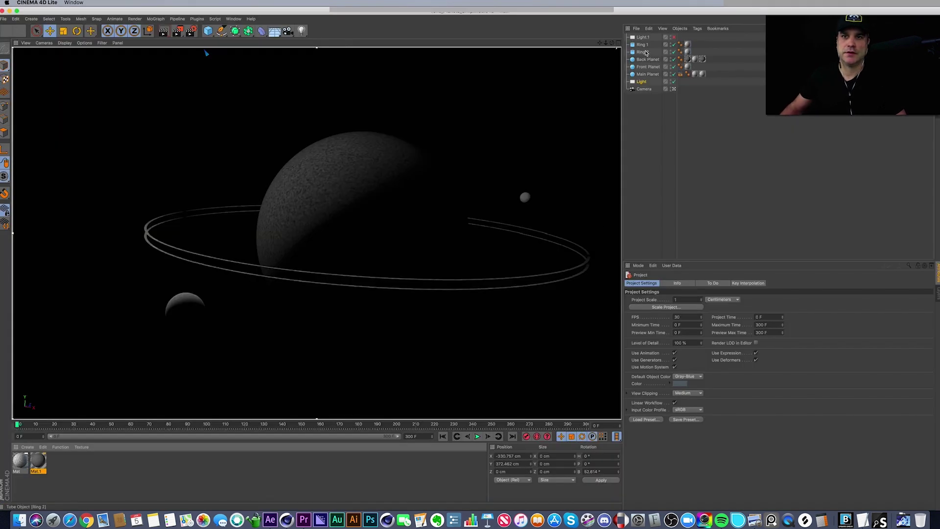
{"action": "left_click", "coordinate": [646, 74]}
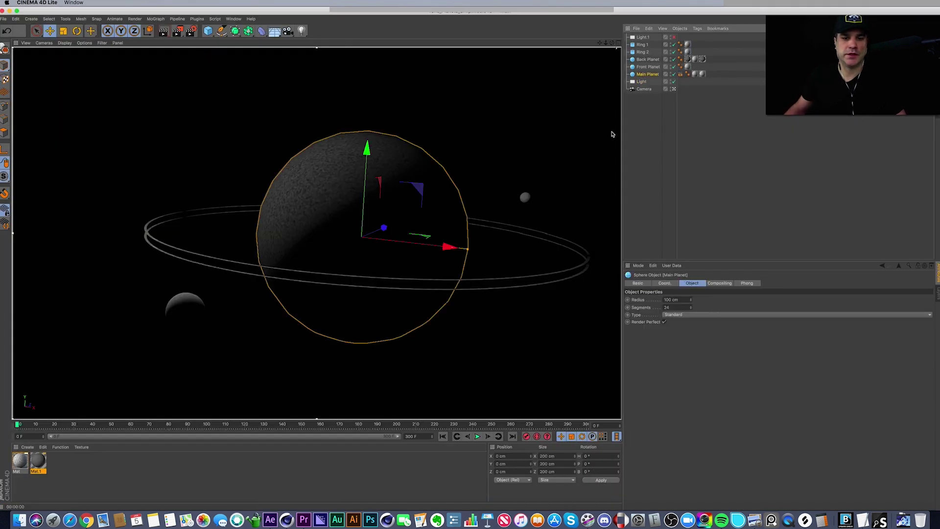
{"action": "left_click", "coordinate": [666, 284]}
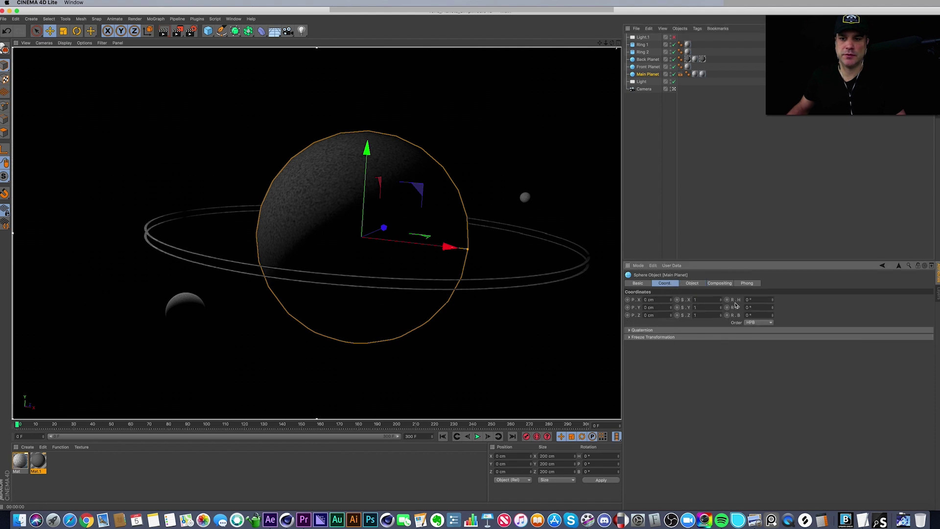
{"action": "left_click_drag", "start_coordinate": [772, 301], "coordinate": [768, 304]}
{"action": "key", "text": "super+z"}
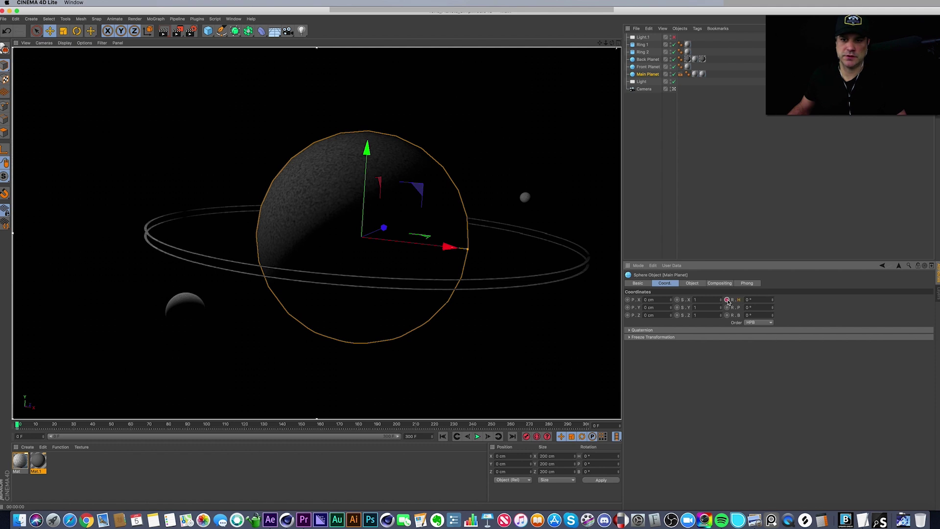
Set and keyframe the Main Planet's heading rotation at 20° on frame 300.
{"action": "left_click_drag", "start_coordinate": [561, 426], "coordinate": [587, 424]}
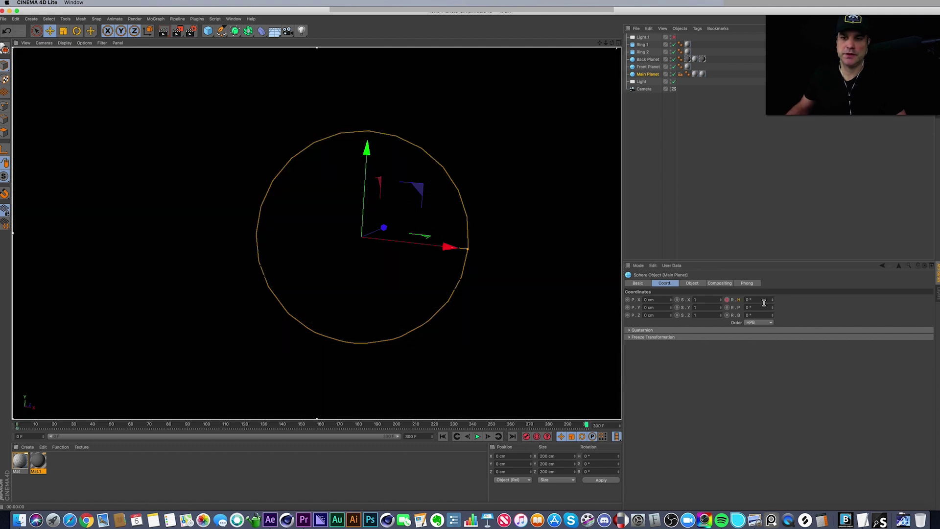
{"action": "left_click", "coordinate": [758, 300]}
{"action": "type", "text": "20"}
{"action": "key", "text": "Return"}
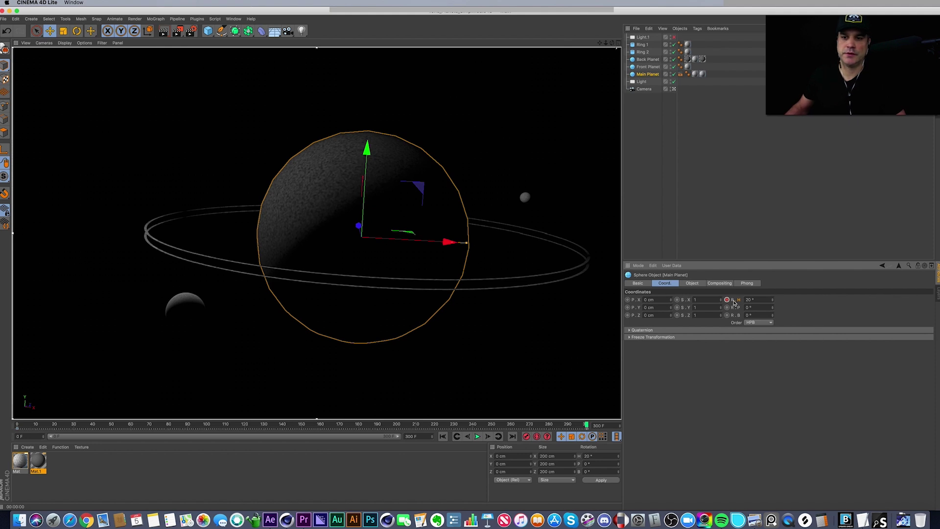
Make both keys of the Main Planet's heading rotation F-curve linear and close the curve editor.
{"action": "right_click", "coordinate": [739, 302]}
{"action": "mouse_move", "coordinate": [761, 307]}
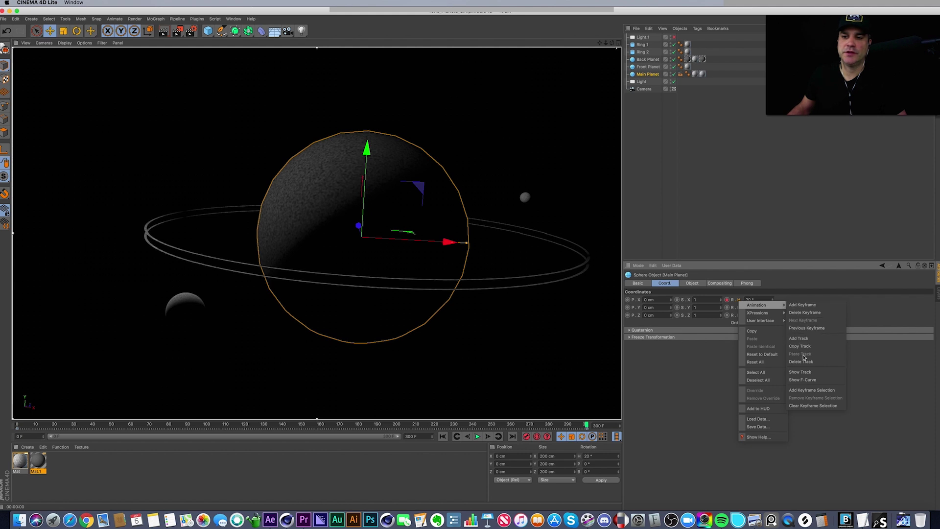
{"action": "left_click", "coordinate": [806, 379]}
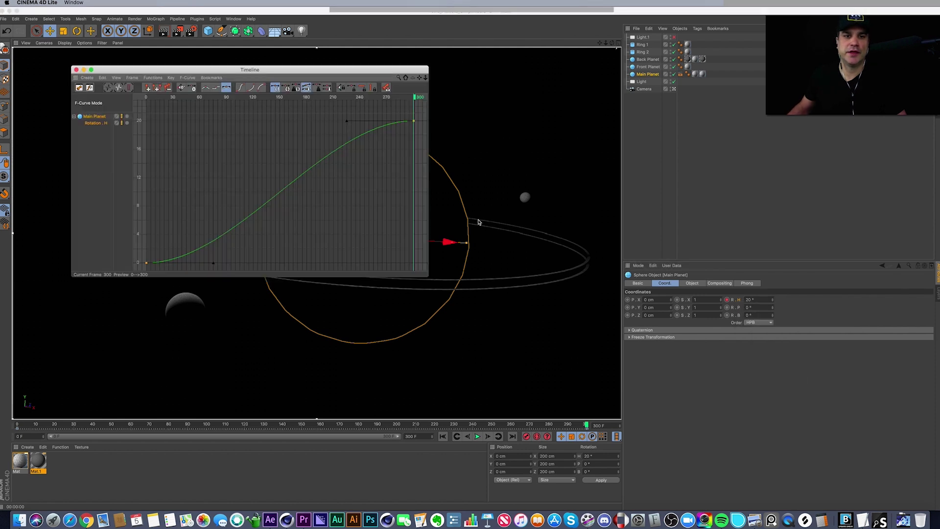
{"action": "left_click_drag", "start_coordinate": [424, 118], "coordinate": [141, 271]}
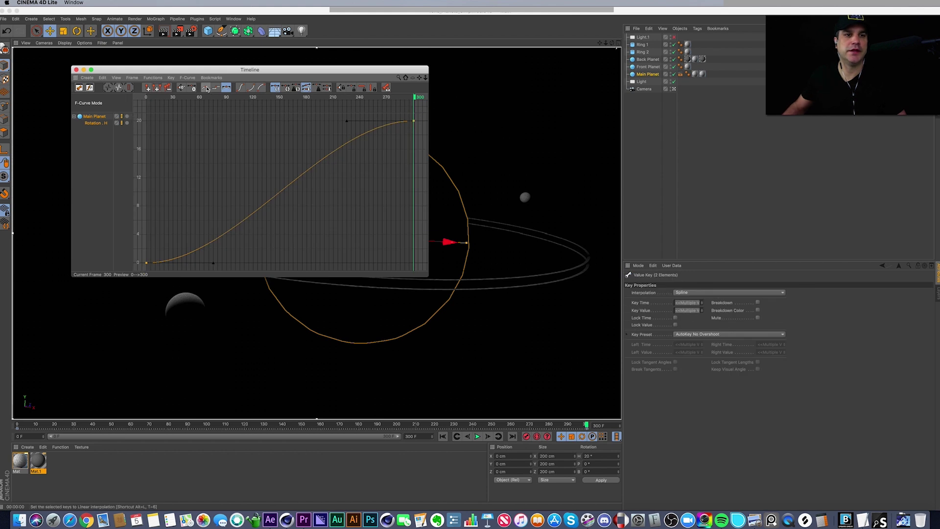
{"action": "left_click", "coordinate": [205, 90]}
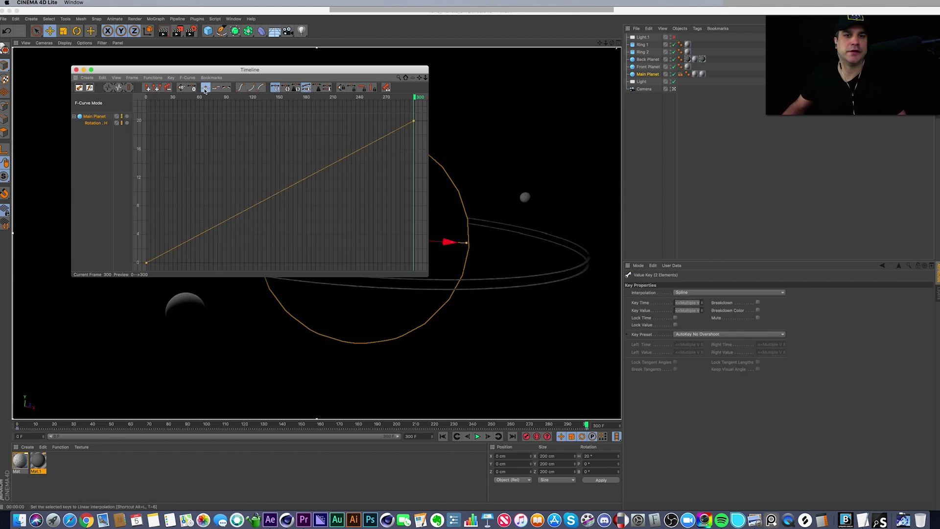
{"action": "left_click", "coordinate": [76, 69]}
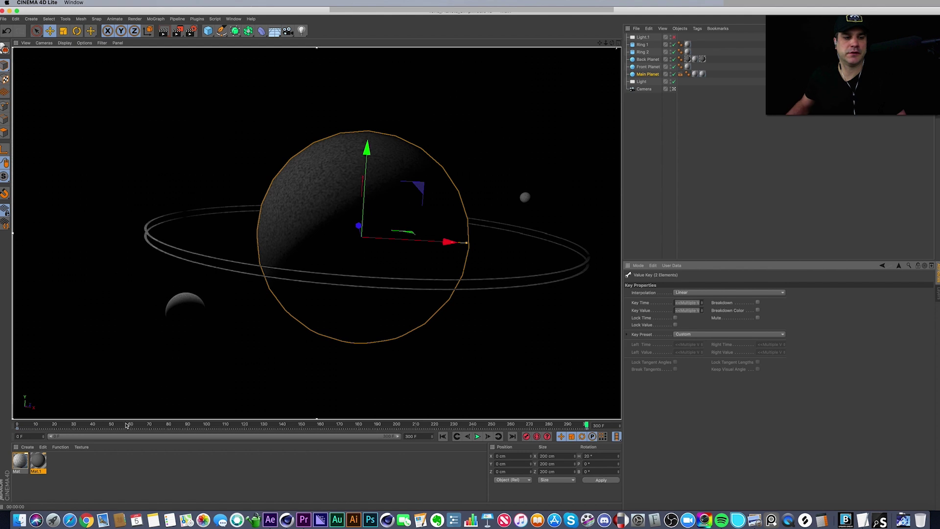
Scrub through the animation to check the planet's rotation, then return to frame 0.
{"action": "left_click_drag", "start_coordinate": [21, 424], "coordinate": [655, 449]}
{"action": "left_click", "coordinate": [442, 436]}
{"action": "key", "text": "ctrl+r"}
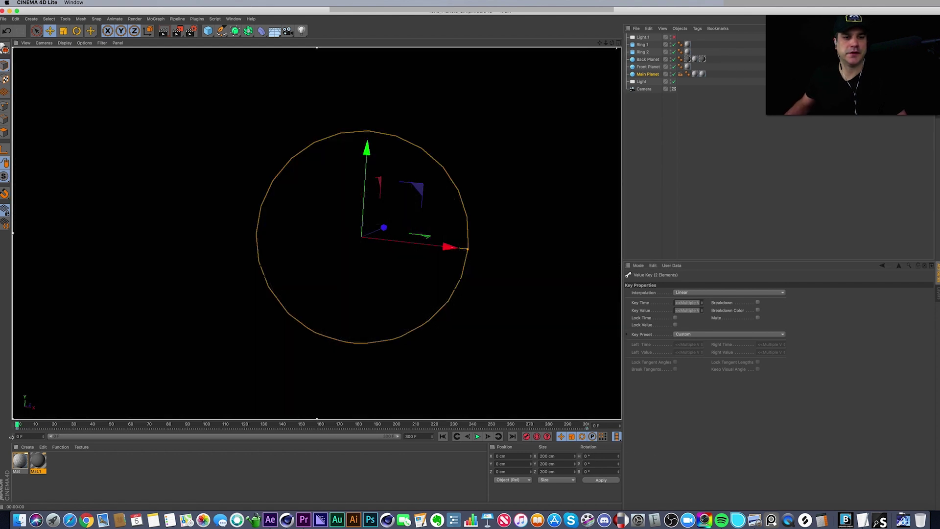
Back in After Effects, keyframe the Camera's Position at frame 299 and set its X position to 110.8 at frame 0.
{"action": "left_click", "coordinate": [270, 519]}
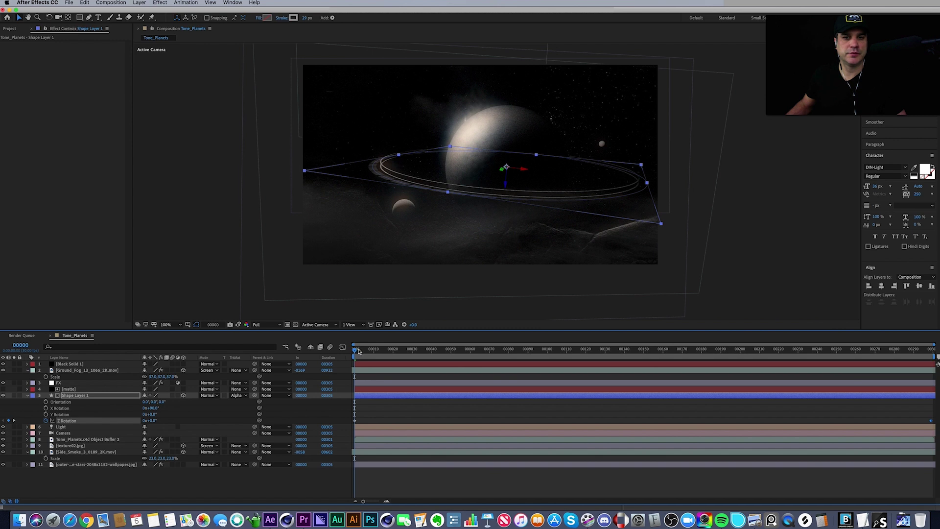
{"action": "left_click", "coordinate": [64, 433]}
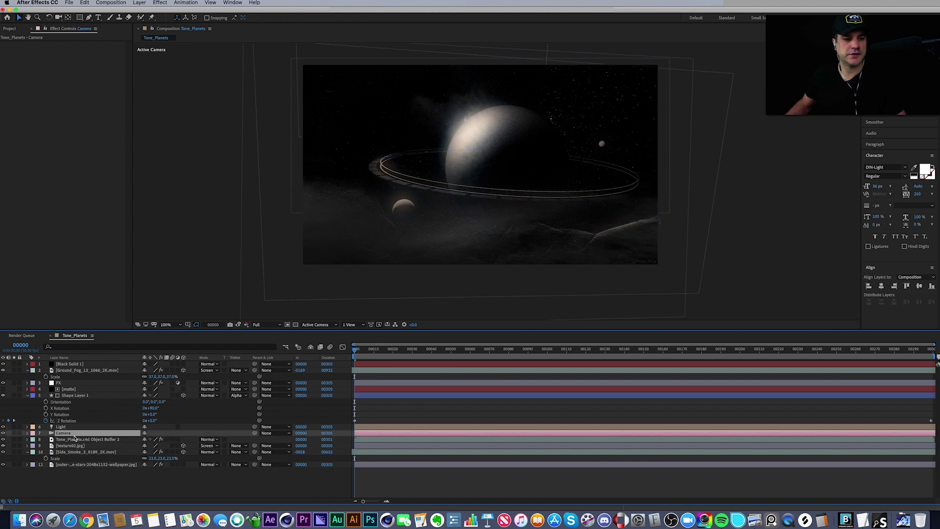
{"action": "key", "text": "p"}
{"action": "left_click", "coordinate": [46, 439]}
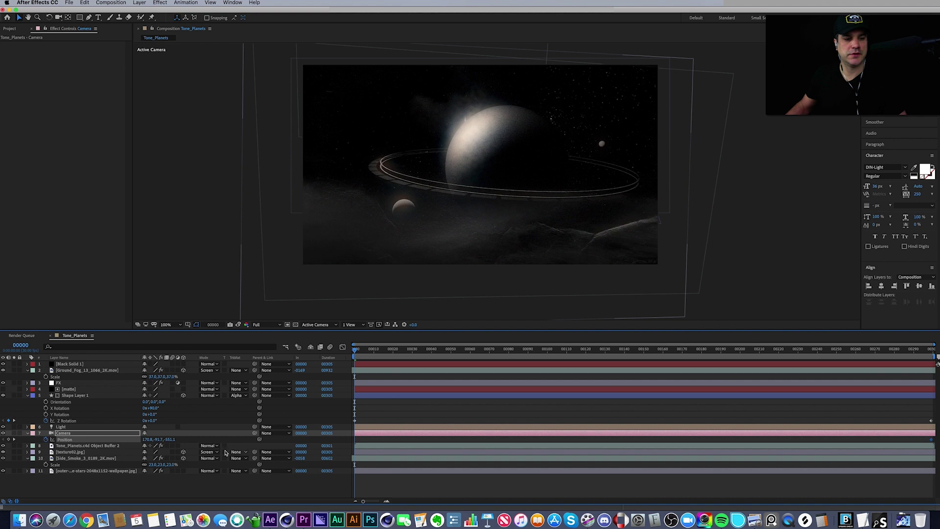
{"action": "left_click_drag", "start_coordinate": [158, 439], "coordinate": [120, 436]}
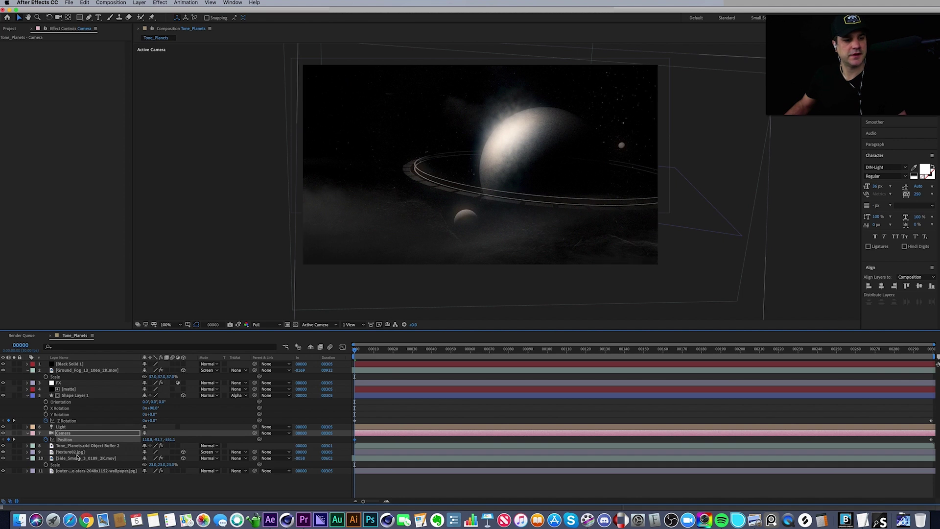
Bring the texture02.jpg layer closer to the camera by adjusting its Position, then show its Scale.
{"action": "left_click", "coordinate": [79, 453]}
{"action": "key", "text": "p"}
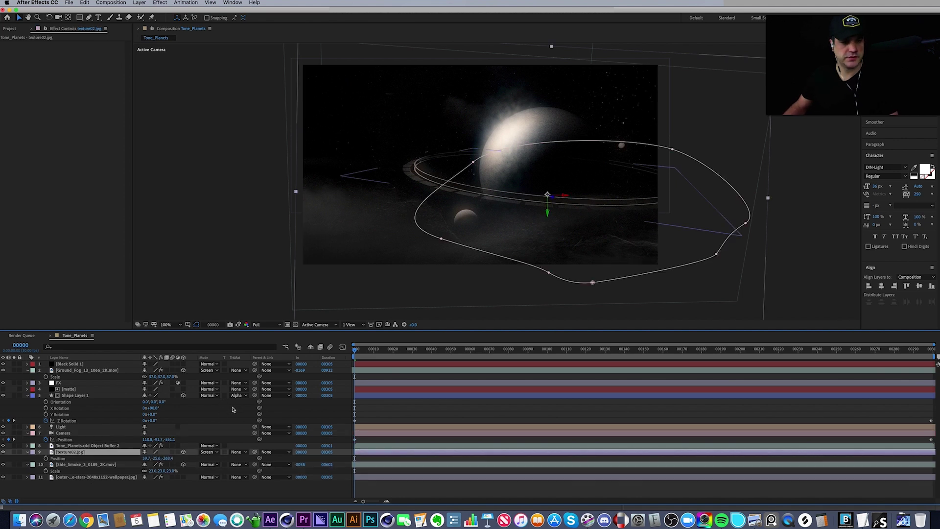
{"action": "left_click_drag", "start_coordinate": [166, 458], "coordinate": [152, 459]}
{"action": "key", "text": "s"}
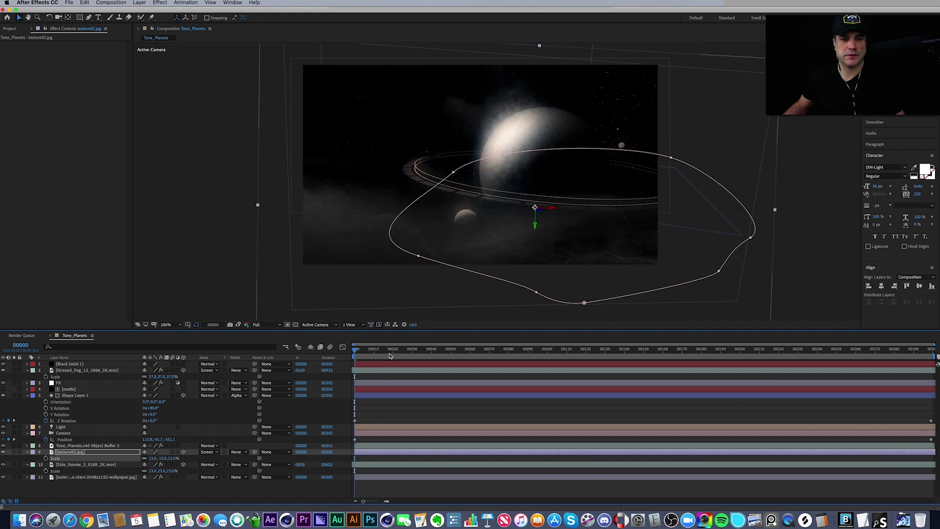
Raise the texture02.jpg layer slightly at frame 299, then return to frame 0.
{"action": "left_click_drag", "start_coordinate": [372, 352], "coordinate": [277, 373]}
{"action": "key", "text": "k"}
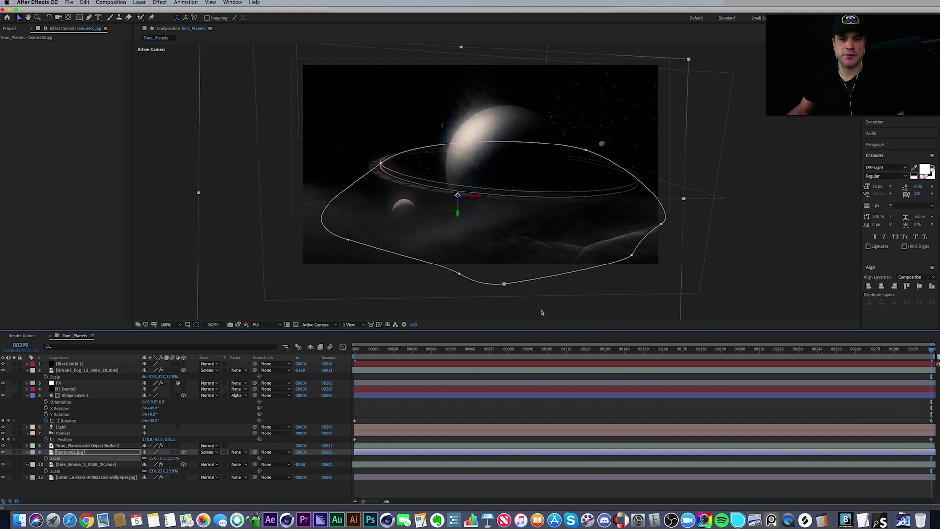
{"action": "left_click_drag", "start_coordinate": [459, 214], "coordinate": [459, 214]}
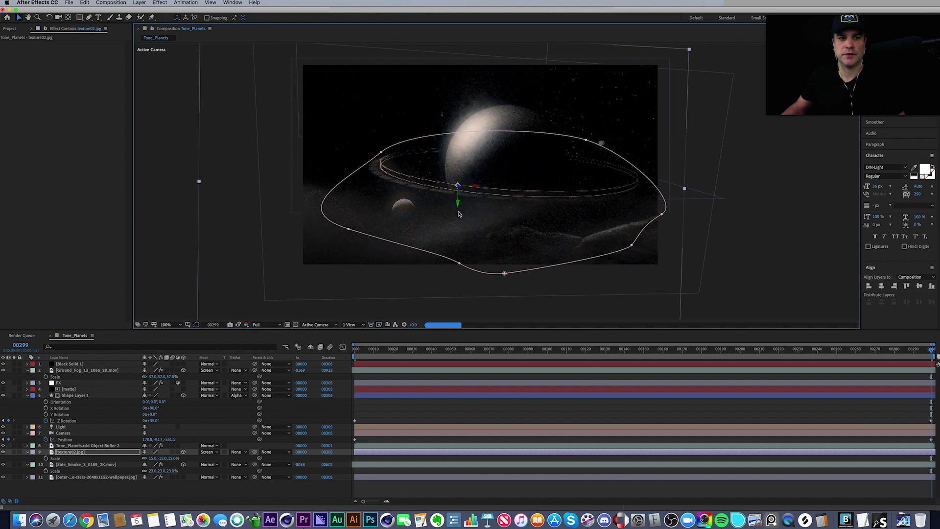
{"action": "left_click", "coordinate": [857, 348]}
{"action": "key", "text": "Home"}
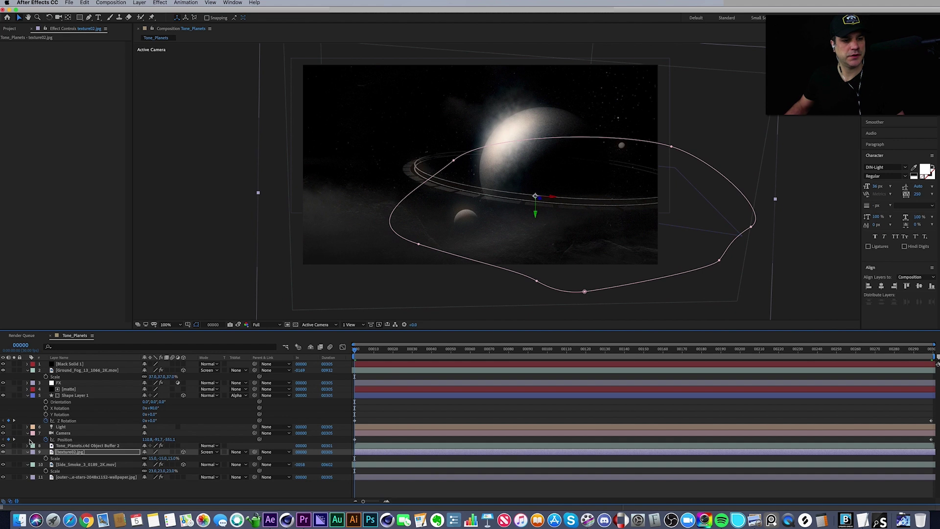
Remove the Camera's frame 0 Position keyframe and pull the camera back from the planets there with the Camera tool.
{"action": "left_click", "coordinate": [9, 439]}
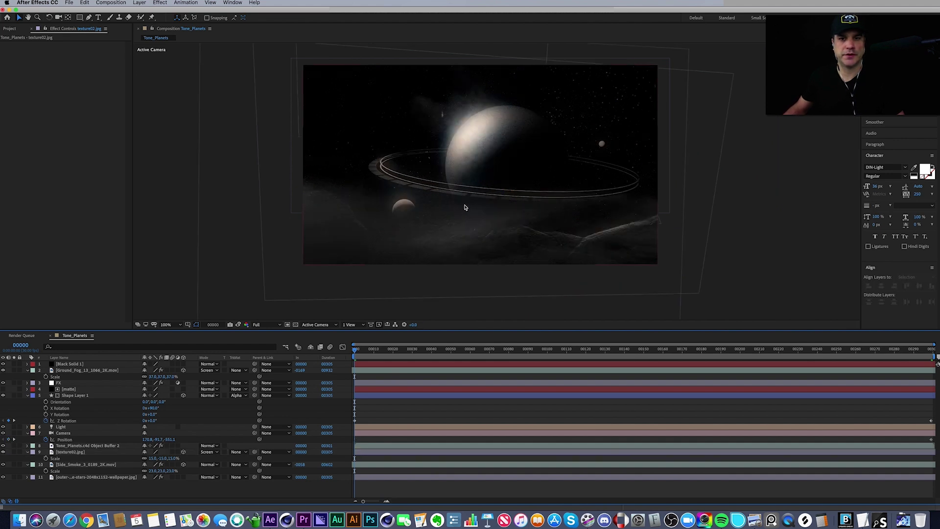
{"action": "key", "text": "c"}
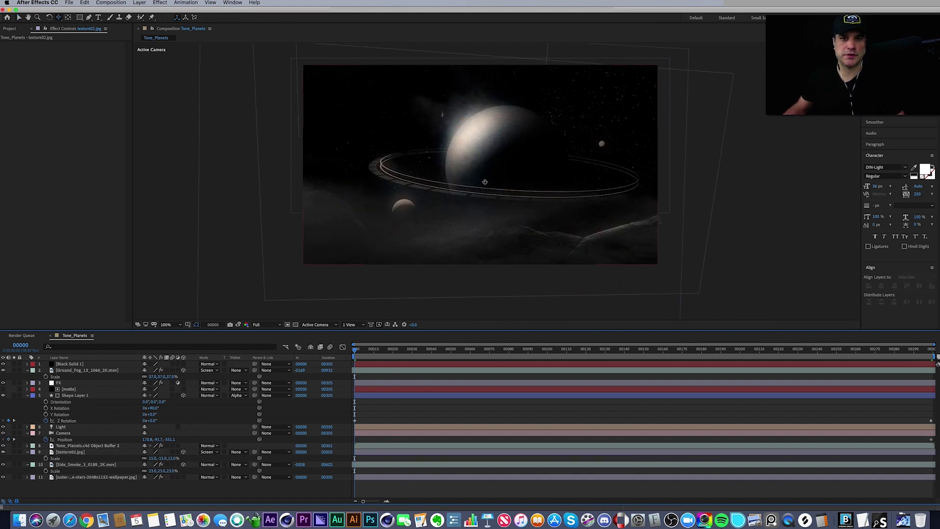
{"action": "left_click_drag", "start_coordinate": [485, 182], "coordinate": [480, 195]}
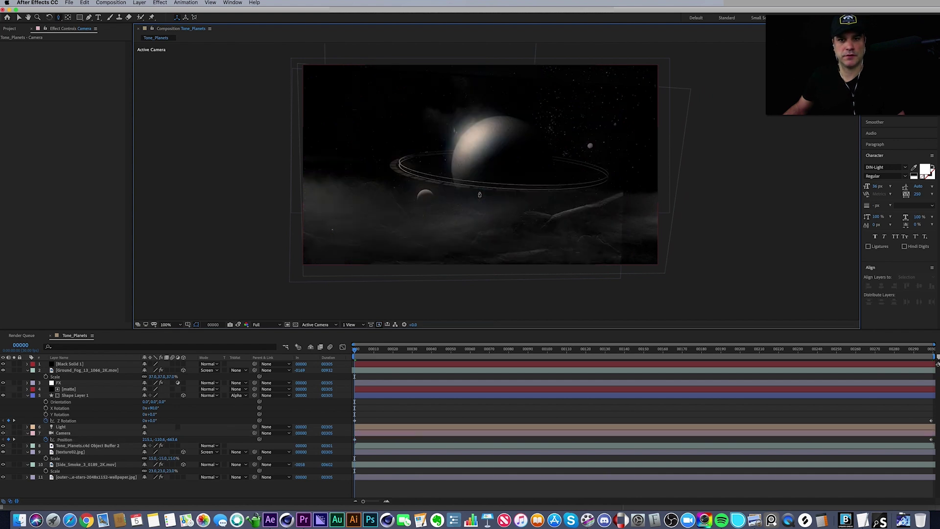
Scale the texture02.jpg layer to 16% and shift it sideways along X to cover the frame's right edge.
{"action": "left_click", "coordinate": [71, 452]}
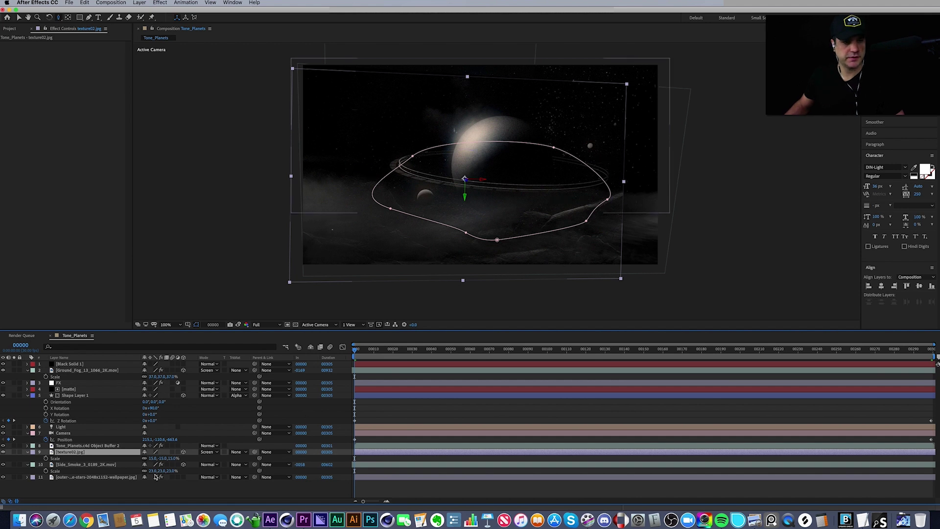
{"action": "left_click", "coordinate": [155, 458]}
{"action": "type", "text": "16"}
{"action": "key", "text": "Return"}
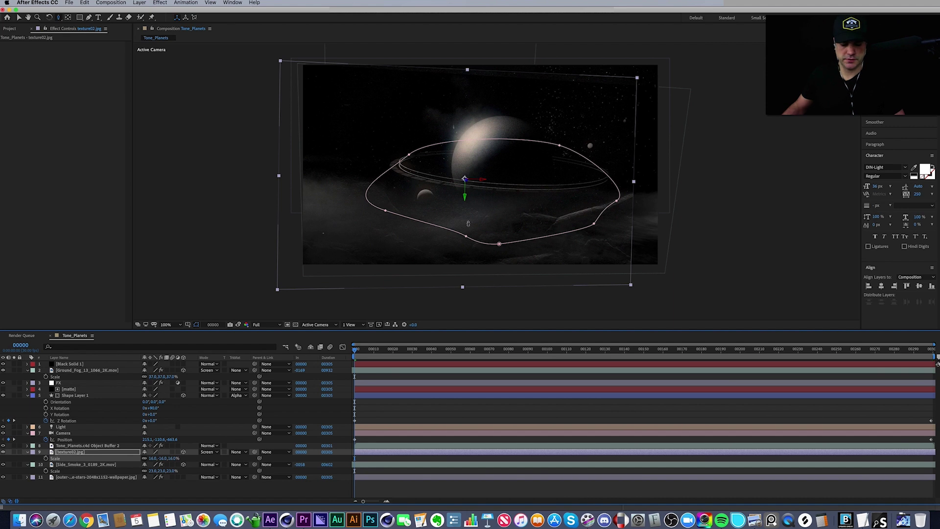
{"action": "key", "text": "v"}
{"action": "left_click_drag", "start_coordinate": [483, 181], "coordinate": [486, 180]}
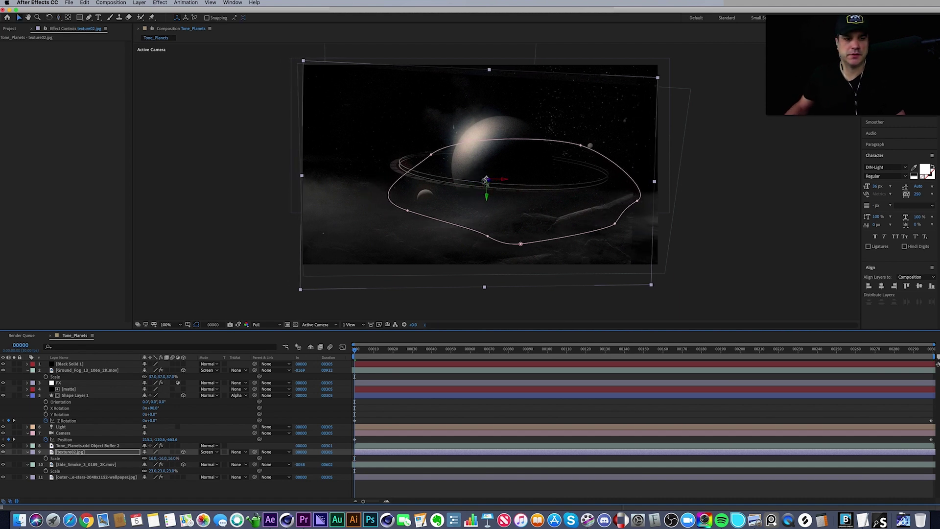
Set the texture02.jpg layer's scale to 16.5% and nudge it slightly upward.
{"action": "left_click", "coordinate": [151, 457]}
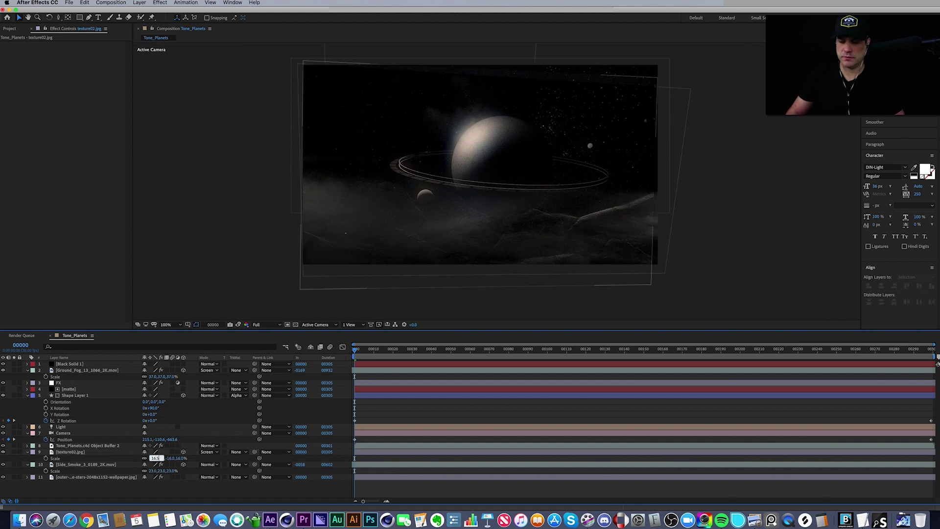
{"action": "type", "text": "16.5"}
{"action": "key", "text": "Return"}
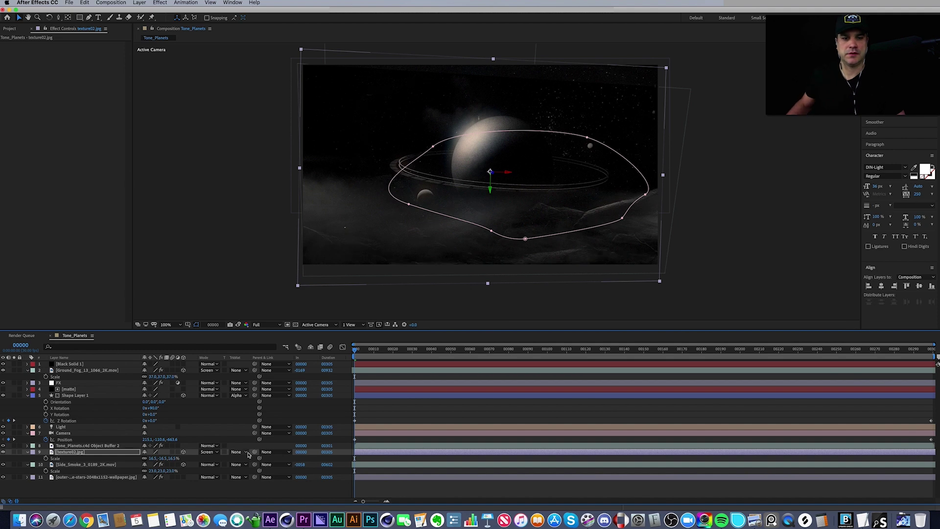
Try placing the texture02.jpg layer above the Object Buffer layer at frame 299, and restore the layer order.
{"action": "left_click_drag", "start_coordinate": [424, 351], "coordinate": [930, 349]}
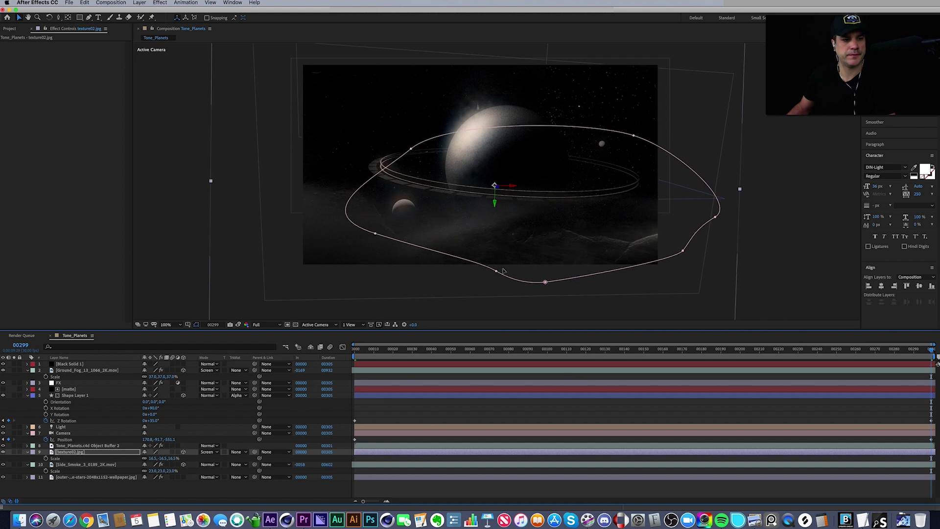
{"action": "left_click_drag", "start_coordinate": [69, 451], "coordinate": [77, 447]}
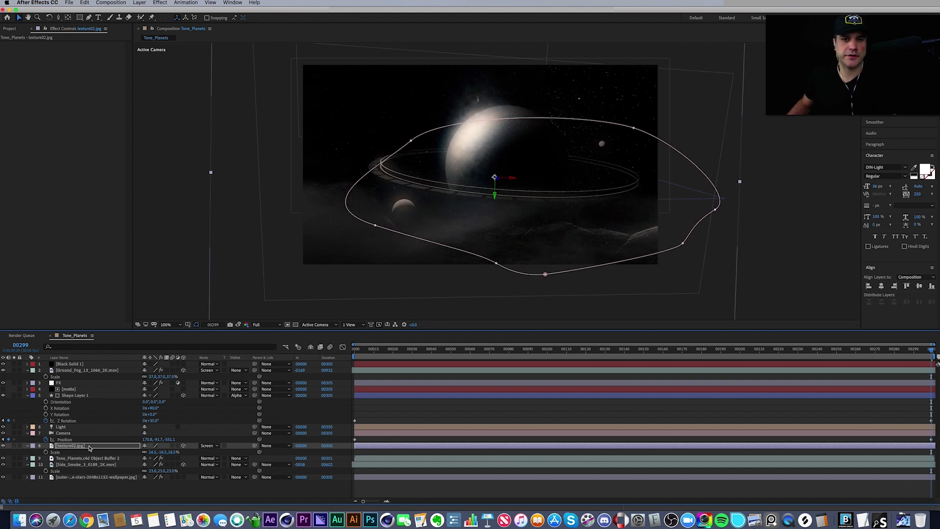
{"action": "left_click_drag", "start_coordinate": [73, 446], "coordinate": [74, 461]}
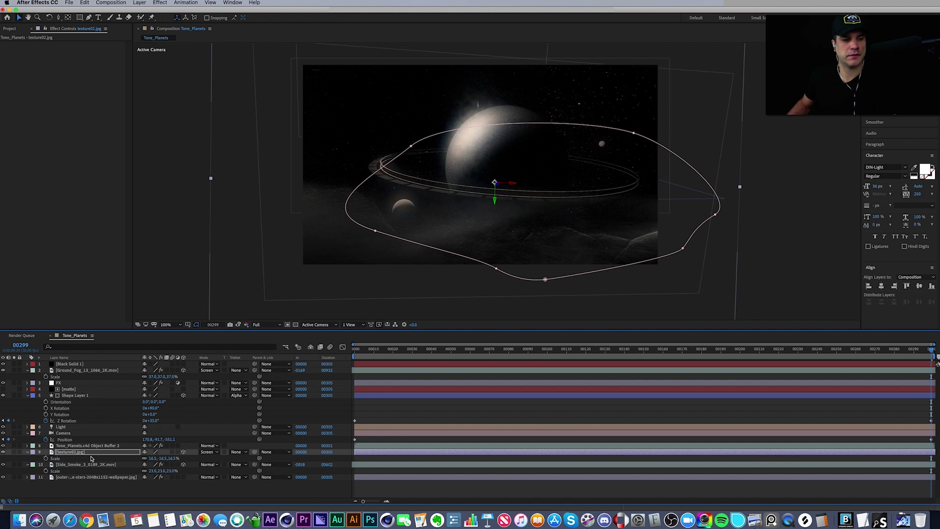
Set the texture02.jpg layer's mask mode to Subtract and move the whole mask path up and toward the frame's left side.
{"action": "key", "text": "m"}
{"action": "left_click", "coordinate": [158, 458]}
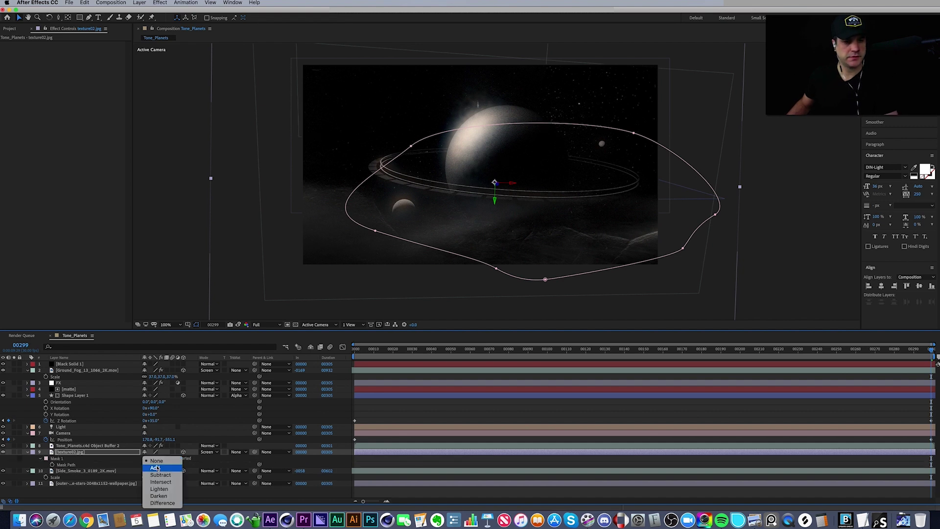
{"action": "left_click", "coordinate": [160, 475]}
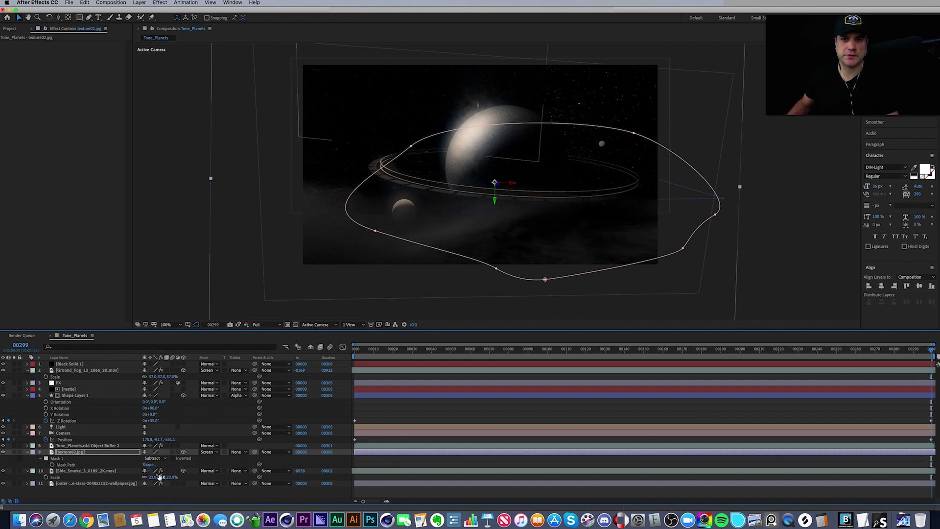
{"action": "left_click_drag", "start_coordinate": [545, 280], "coordinate": [477, 241]}
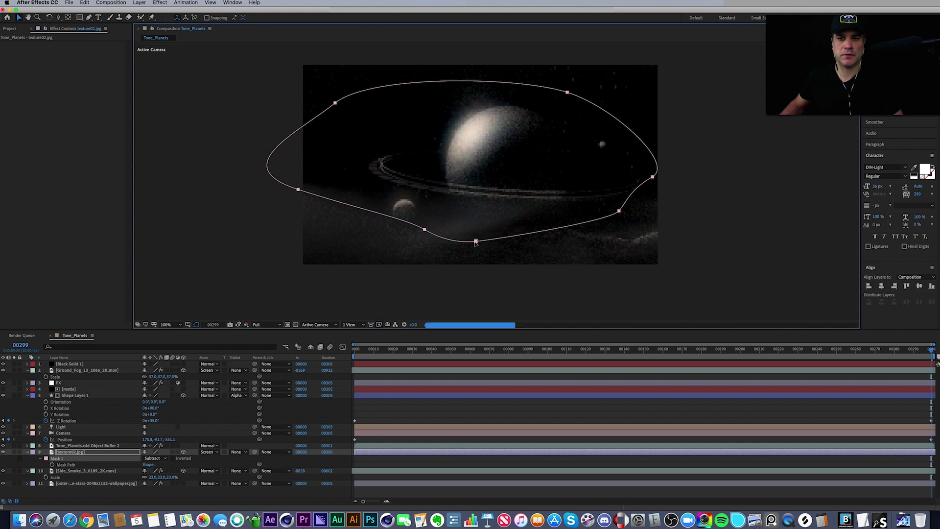
{"action": "left_click", "coordinate": [739, 425]}
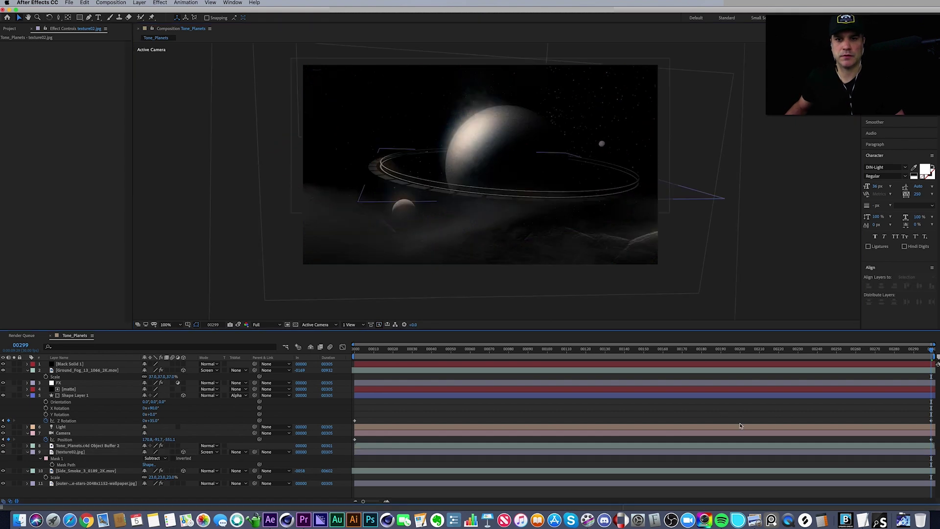
Preview the composition's animation from frame 0 and park the time indicator at frame 34.
{"action": "key", "text": "Home"}
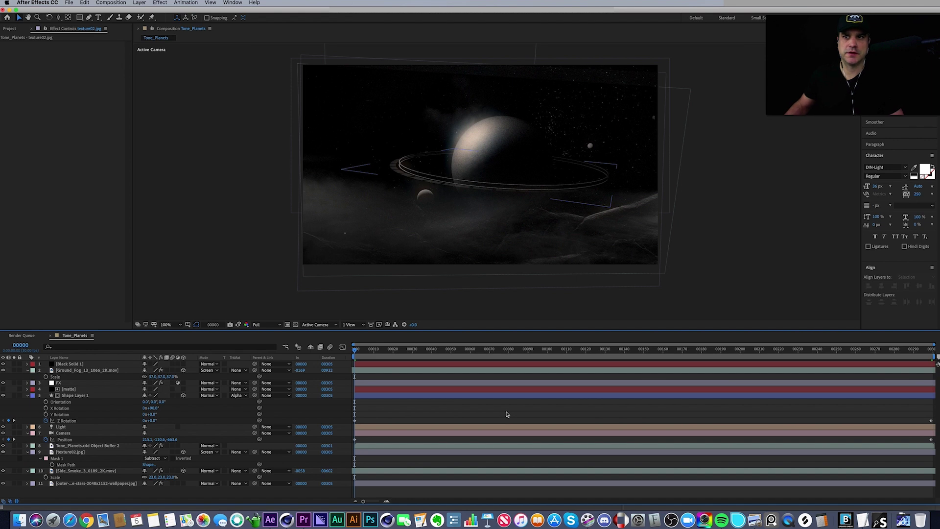
{"action": "key", "text": "space"}
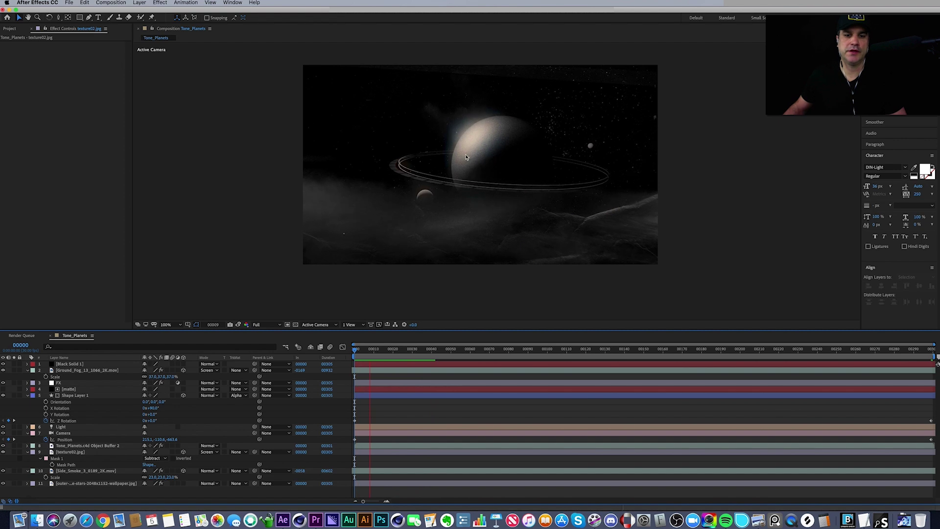
{"action": "left_click", "coordinate": [418, 351]}
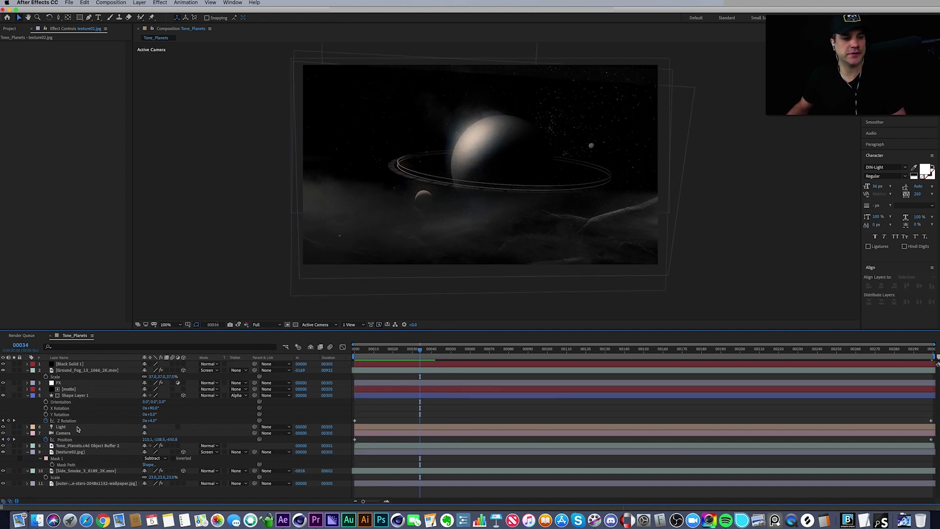
Expand the S_GlowNoise effect of the FX layer and widen the effect settings area for easier reading.
{"action": "left_click", "coordinate": [64, 383]}
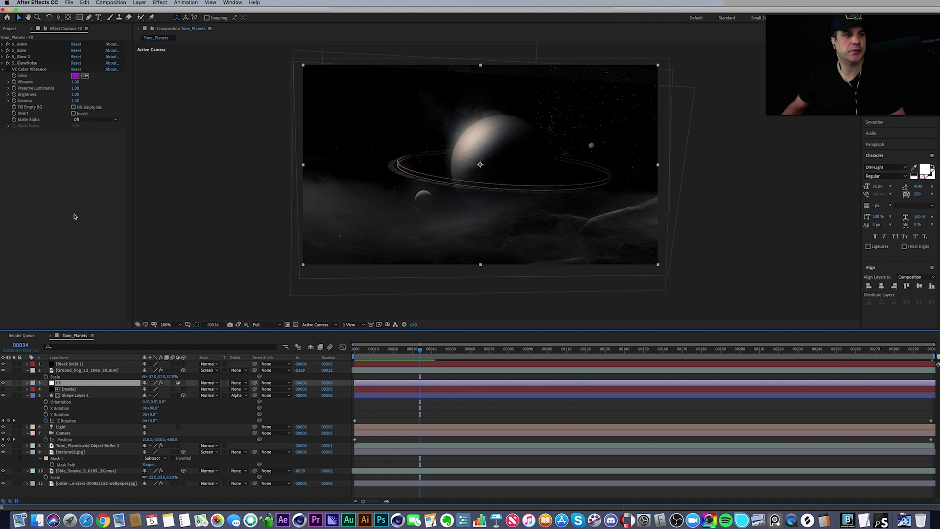
{"action": "left_click", "coordinate": [2, 63]}
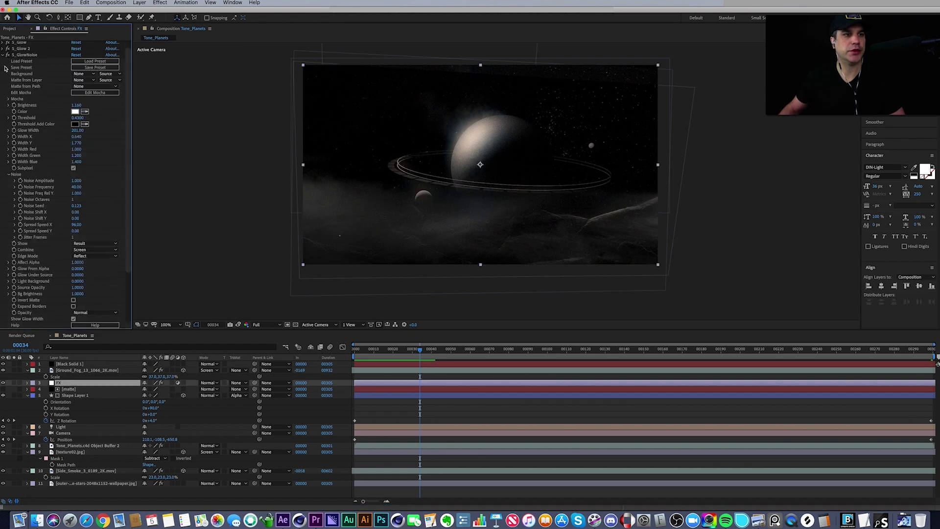
{"action": "left_click_drag", "start_coordinate": [141, 134], "coordinate": [215, 144]}
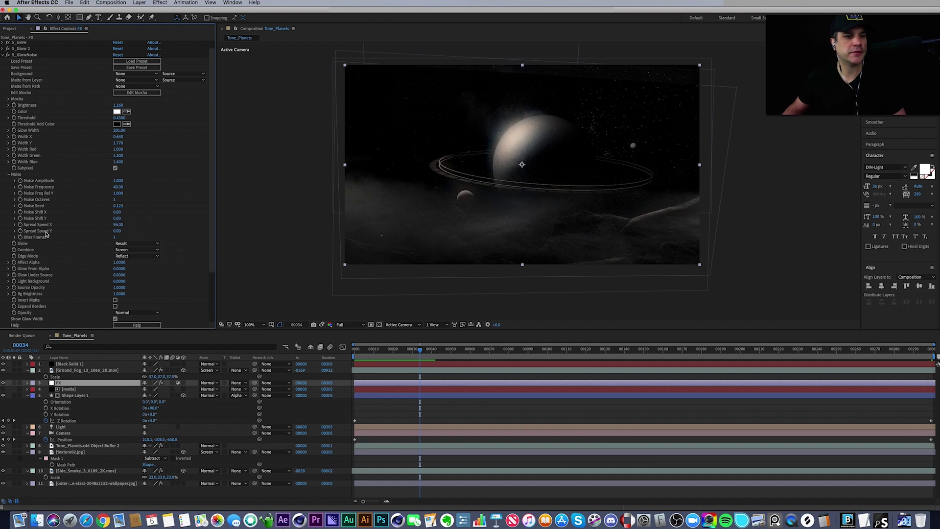
Try S_GlowNoise Spread Speed X values of 20 and 10 with a preview, and restore it to 96.
{"action": "left_click", "coordinate": [119, 224]}
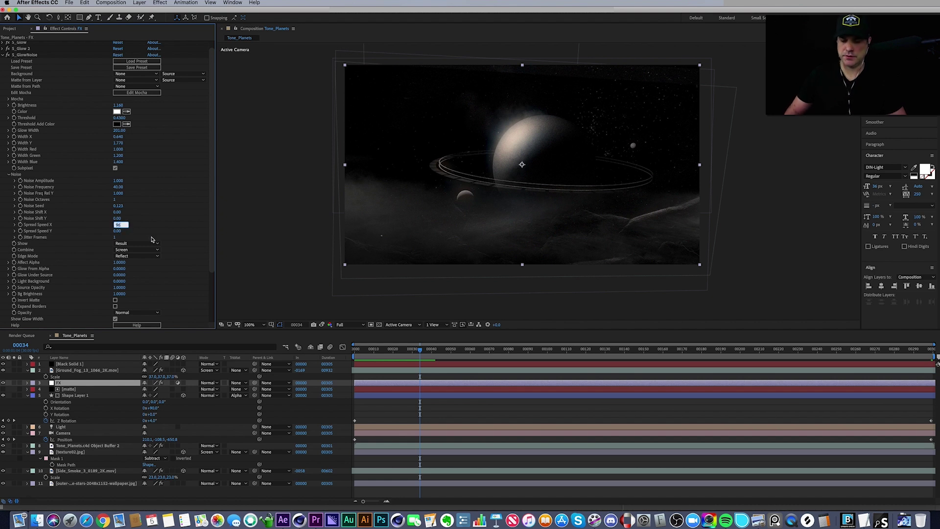
{"action": "key", "text": "Return"}
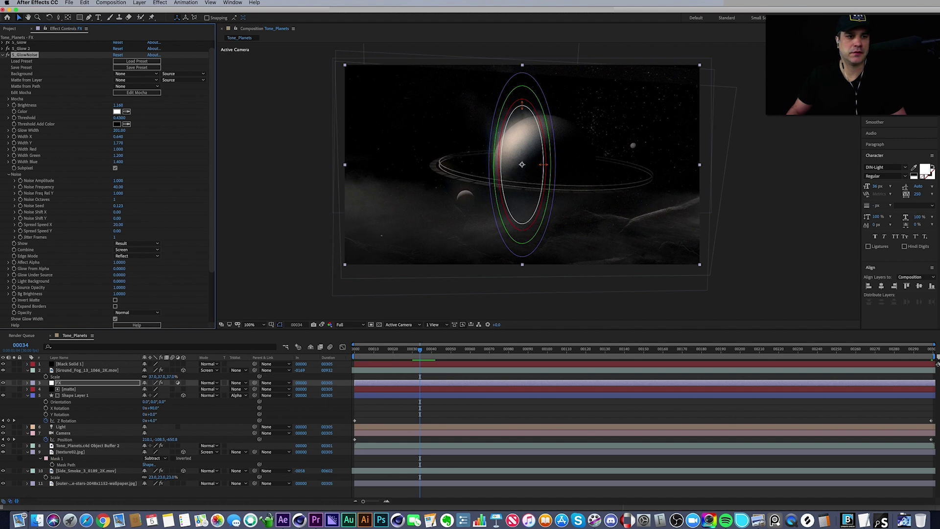
{"action": "left_click", "coordinate": [118, 225]}
{"action": "type", "text": "10"}
{"action": "key", "text": "Return"}
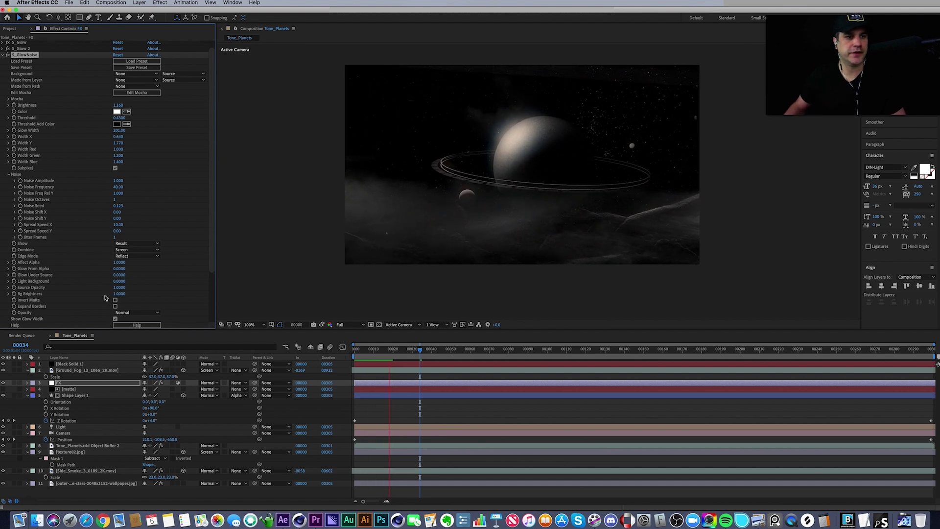
{"action": "left_click", "coordinate": [139, 225]}
{"action": "type", "text": "96"}
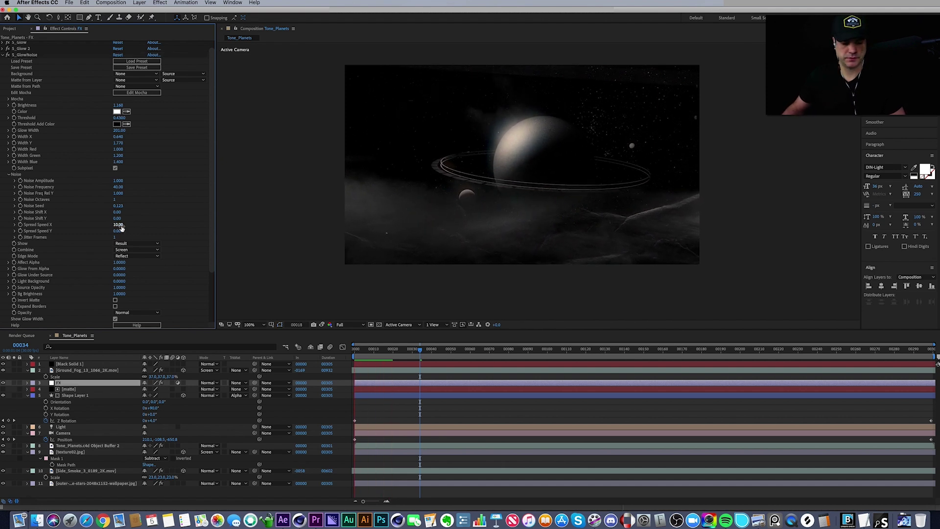
{"action": "key", "text": "Return"}
{"action": "key", "text": "space"}
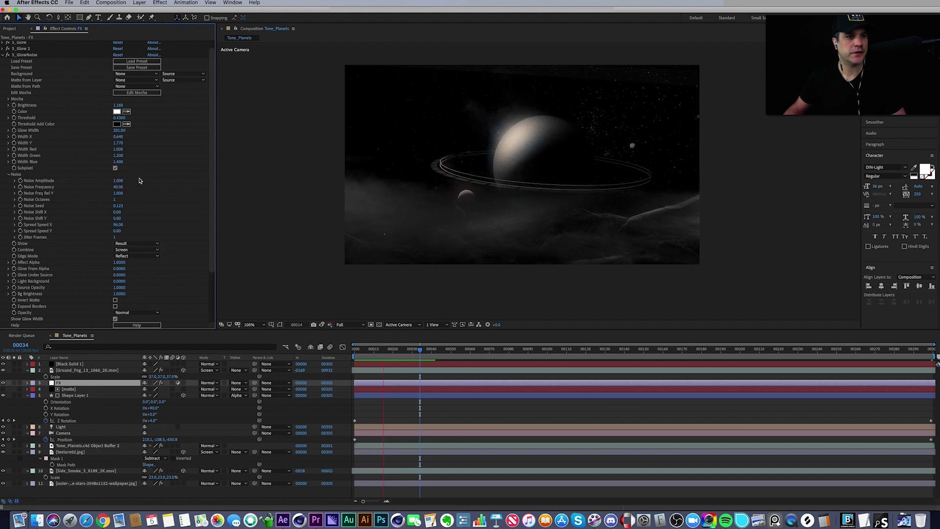
Try a Noise Frequency of 10 in S_GlowNoise with a preview, and restore it to 40.
{"action": "left_click", "coordinate": [117, 188]}
{"action": "type", "text": "10"}
{"action": "key", "text": "Return"}
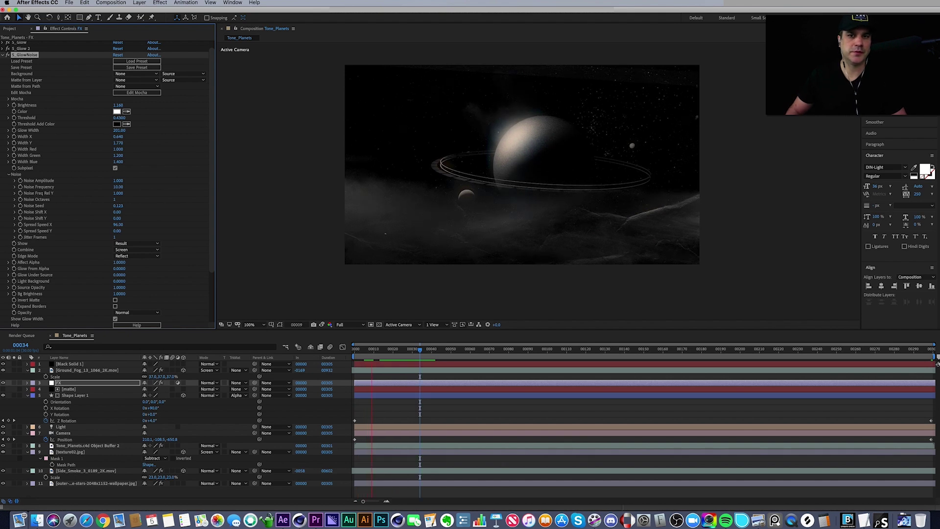
{"action": "left_click_drag", "start_coordinate": [118, 187], "coordinate": [132, 187]}
{"action": "key", "text": "space"}
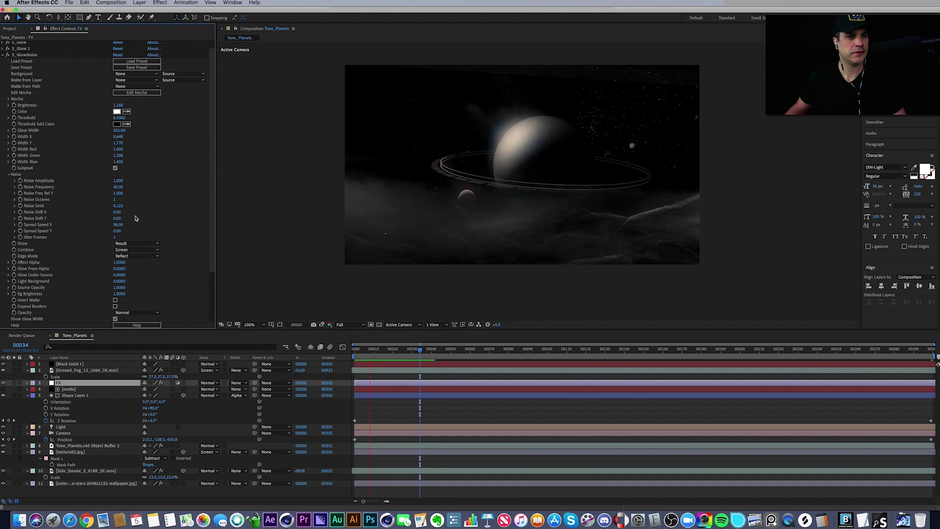
Set the S_GlowNoise Jitter Frames value to 0 and preview the glow noise.
{"action": "left_click", "coordinate": [116, 238]}
{"action": "type", "text": "0"}
{"action": "key", "text": "Return"}
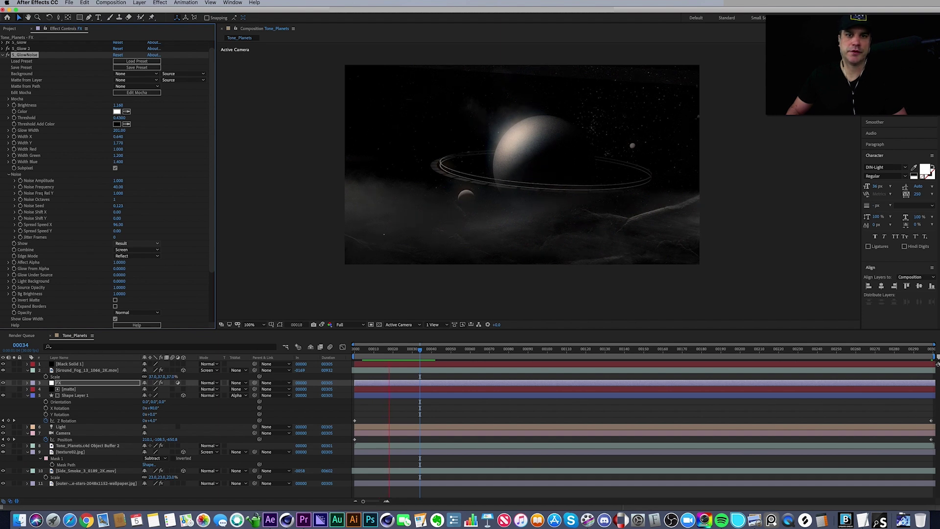
{"action": "key", "text": "space"}
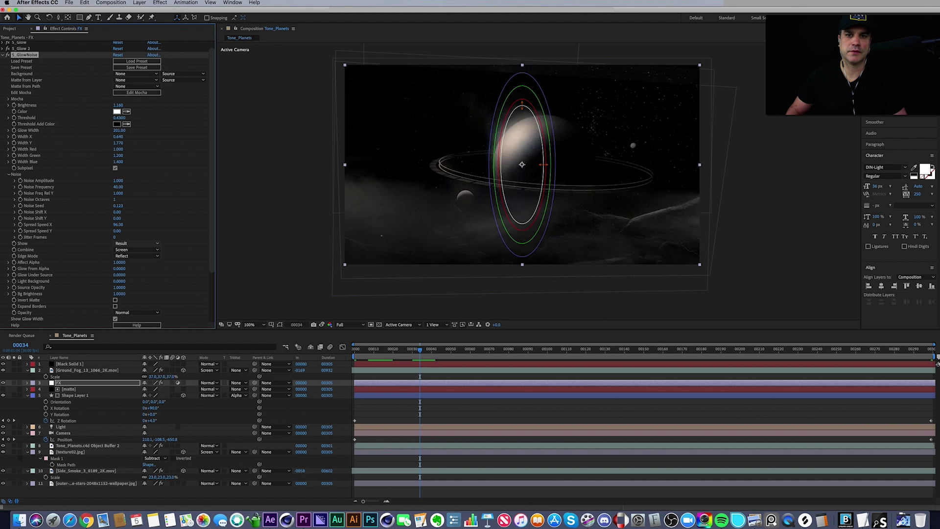
{"action": "key", "text": "space"}
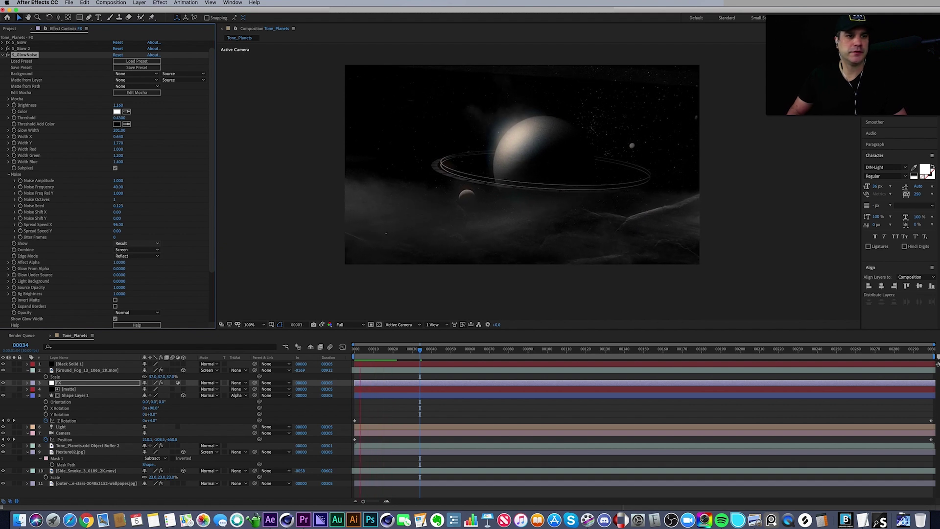
Try setting the S_GlowNoise Jitter Frames value to 0.05 and preview the composition.
{"action": "left_click", "coordinate": [115, 238]}
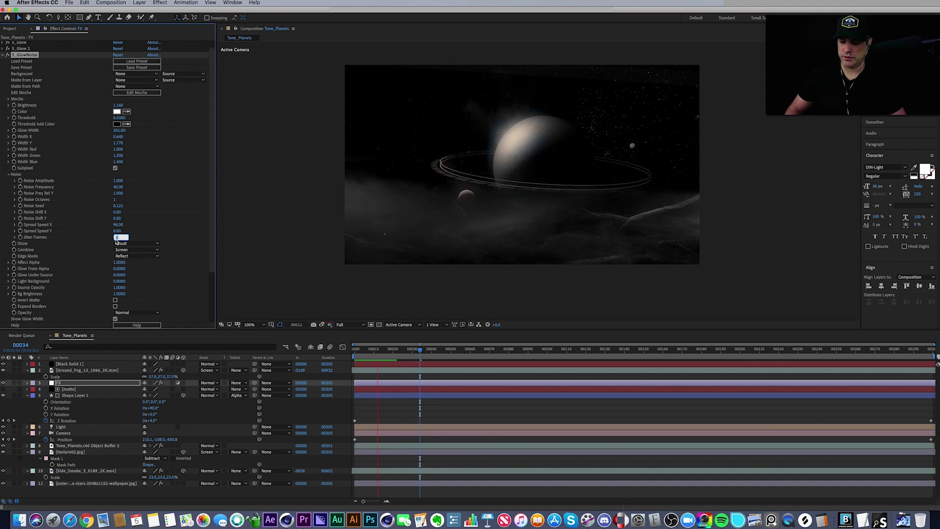
{"action": "type", "text": "05"}
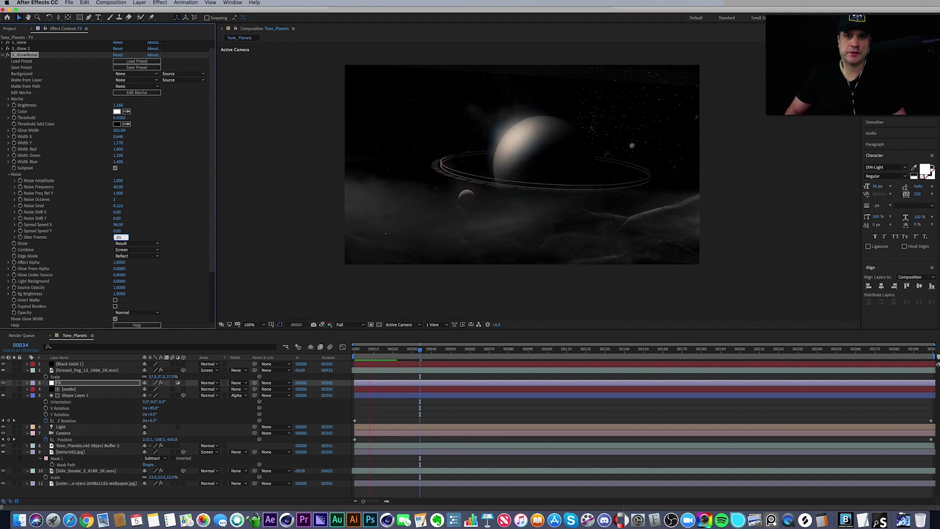
{"action": "key", "text": "Return"}
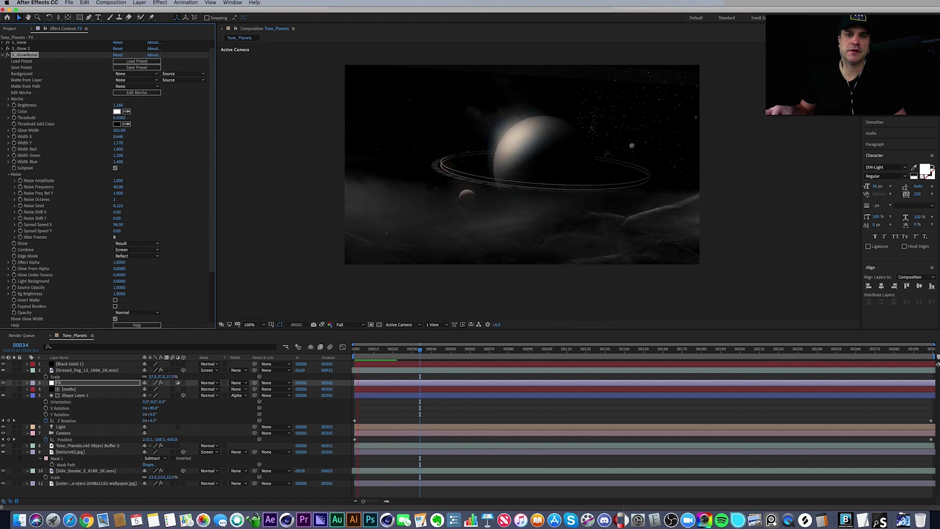
{"action": "left_click", "coordinate": [115, 237]}
{"action": "type", "text": "0.05"}
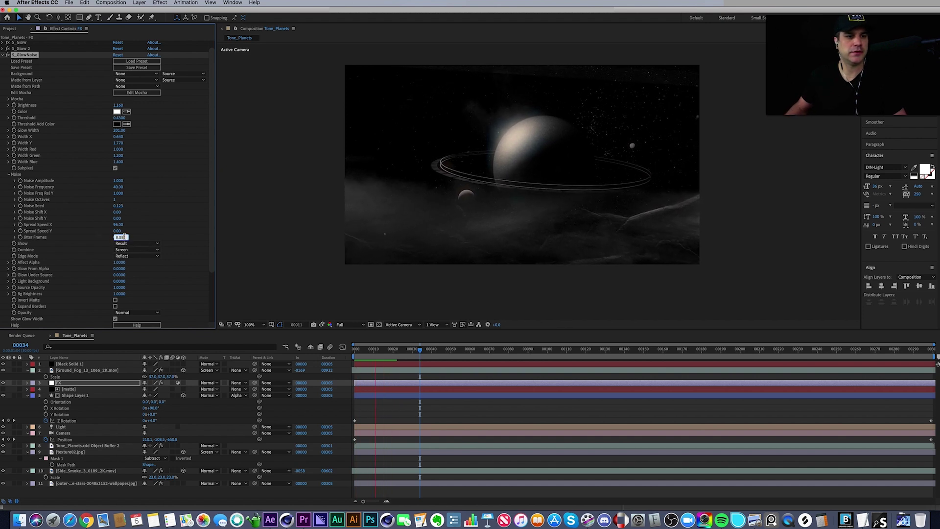
{"action": "key", "text": "Return"}
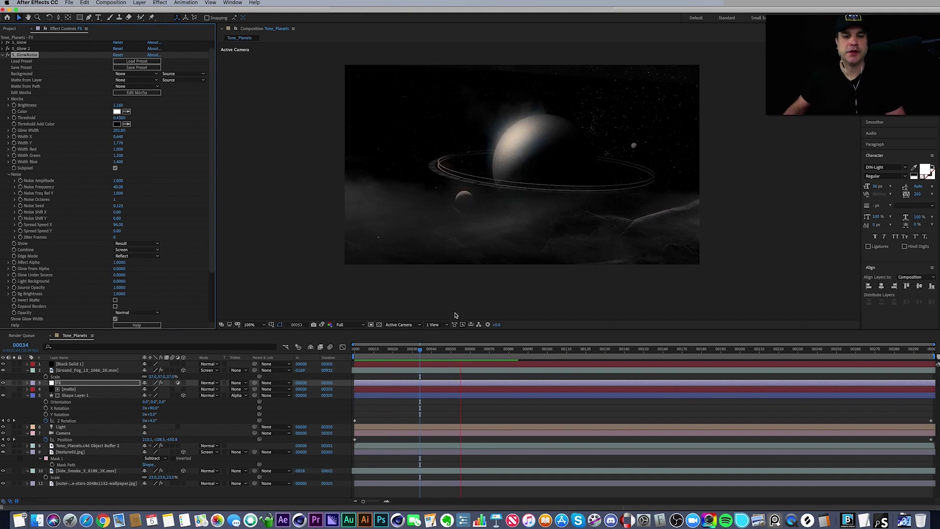
{"action": "key", "text": "space"}
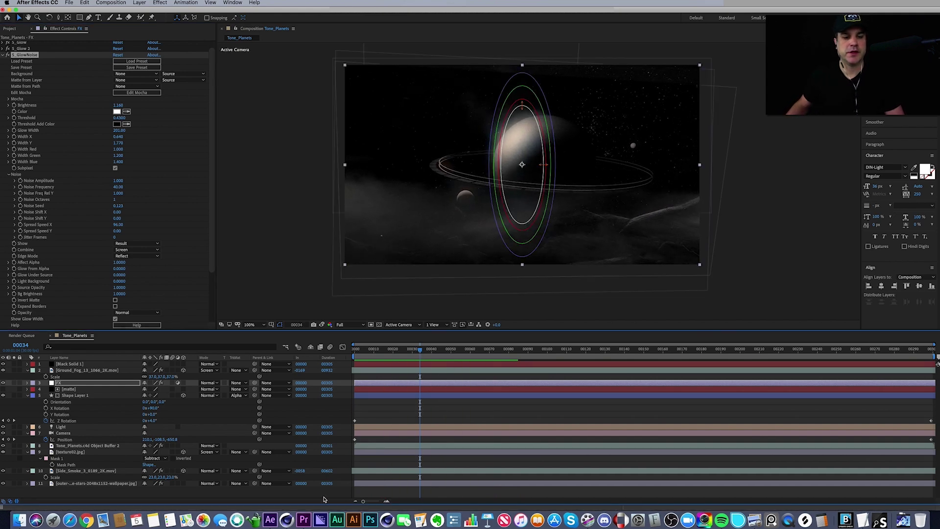
Switch to Cinema 4D and make Back Planet and Front Planet children of Main Planet.
{"action": "left_click", "coordinate": [287, 519]}
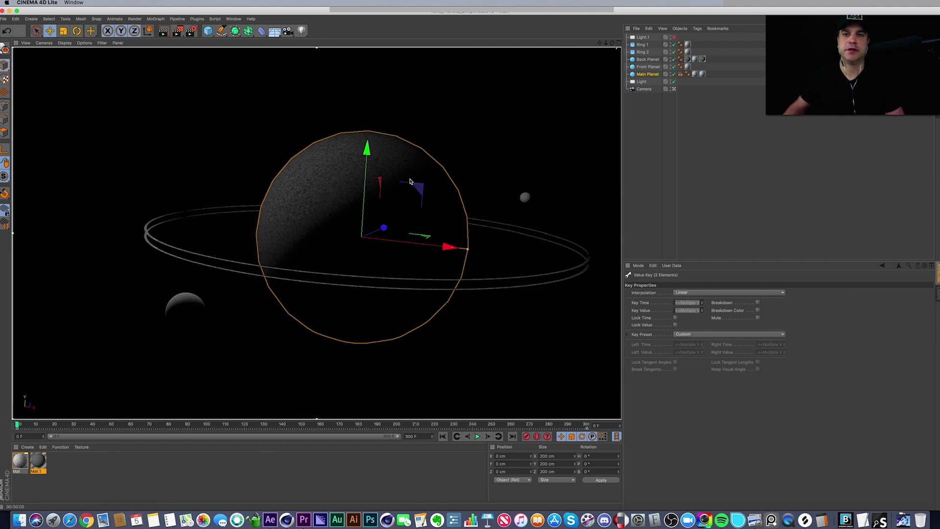
{"action": "left_click", "coordinate": [641, 75]}
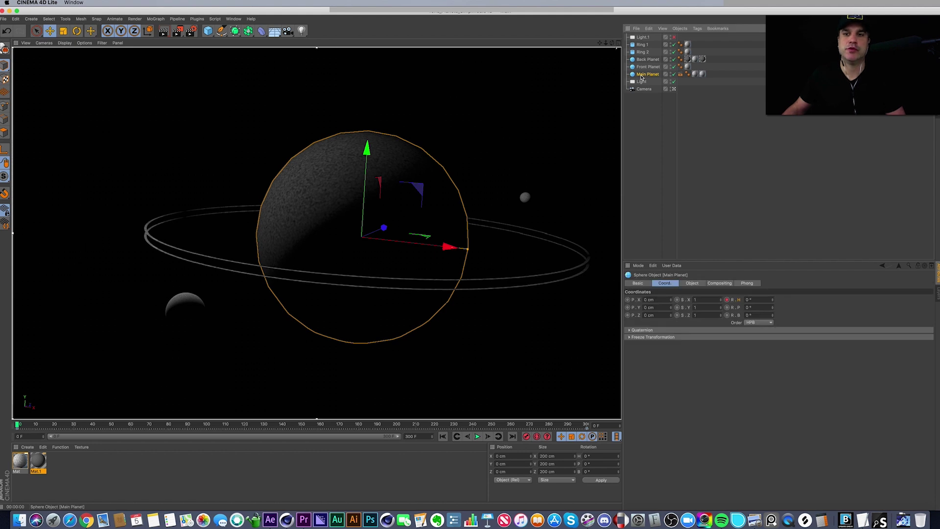
{"action": "mouse_move", "coordinate": [642, 72]}
{"action": "left_mouse_down"}
{"action": "mouse_move", "coordinate": [644, 64]}
{"action": "mouse_move", "coordinate": [644, 72]}
{"action": "left_mouse_up"}
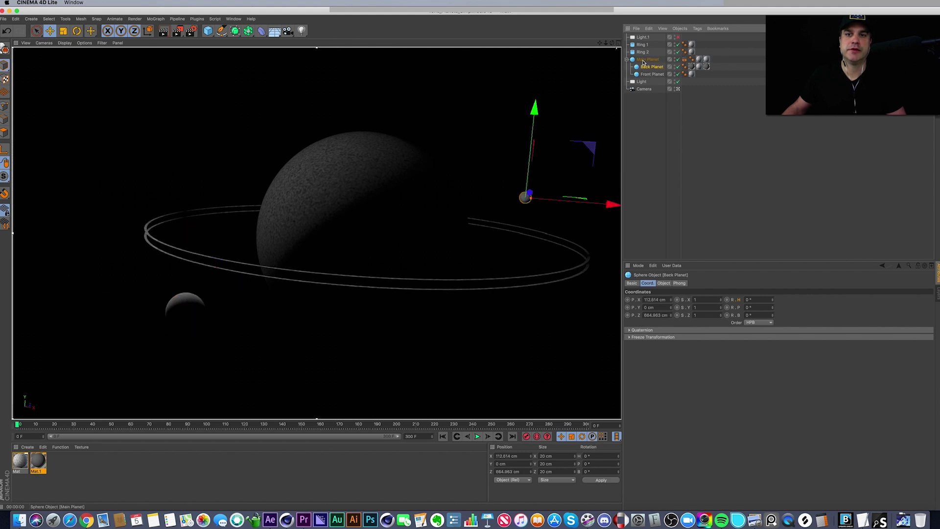
{"action": "left_click", "coordinate": [644, 74]}
{"action": "left_click", "coordinate": [645, 59]}
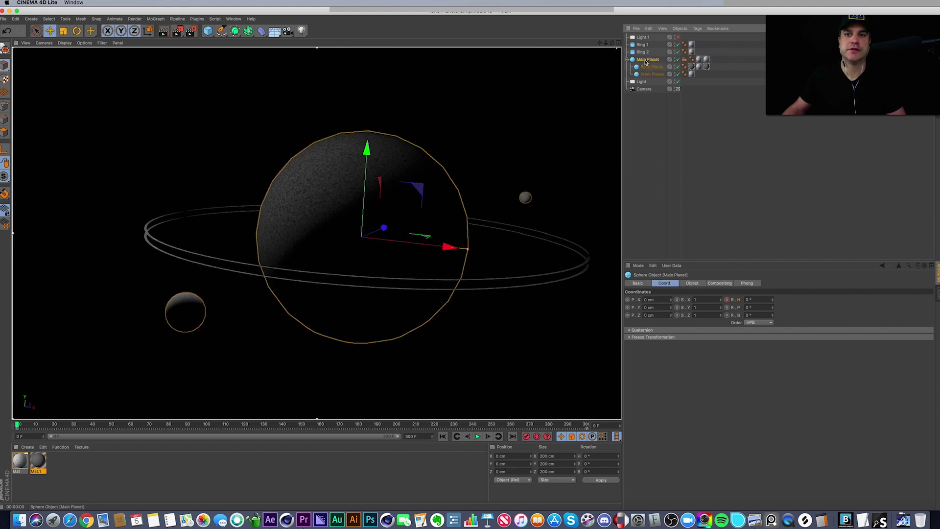
Try taking Back Planet out of the Main Planet hierarchy, and restore it as a child of Main Planet.
{"action": "left_click", "coordinate": [646, 74]}
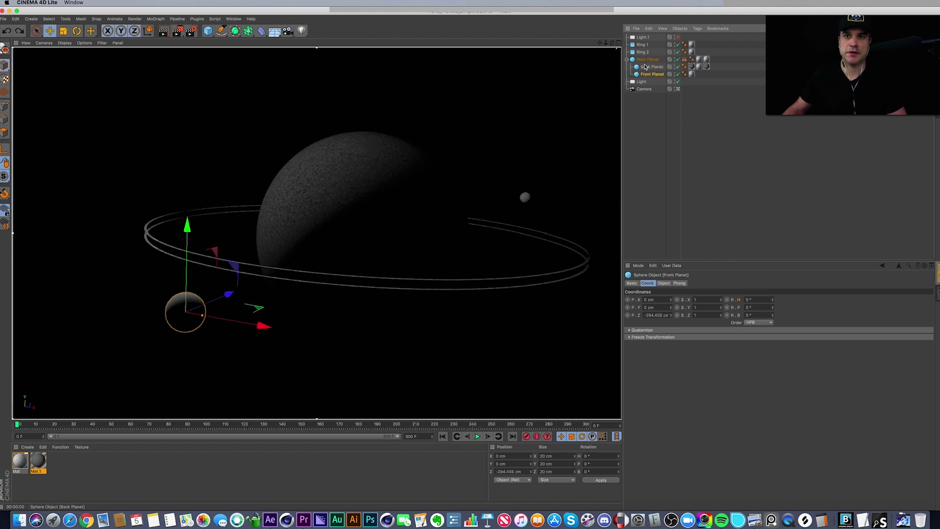
{"action": "left_click", "coordinate": [645, 67]}
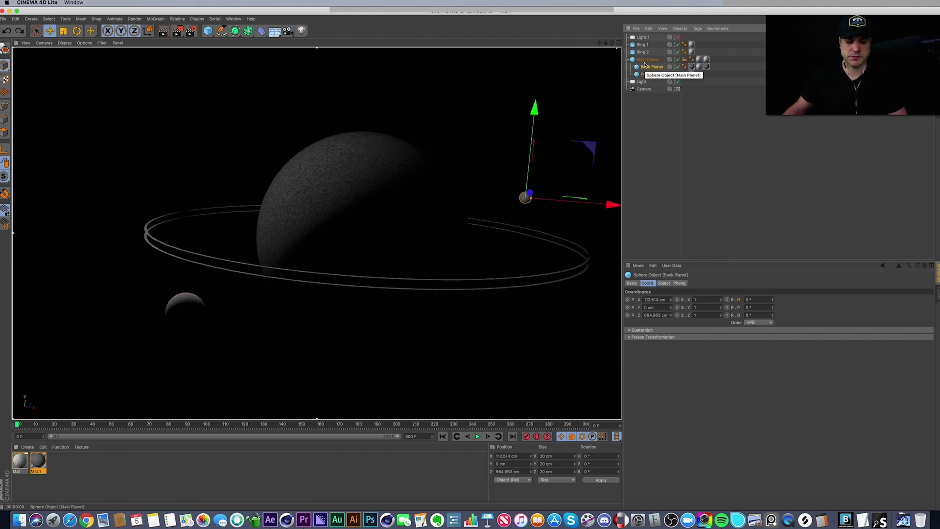
{"action": "left_click", "coordinate": [654, 74]}
{"action": "left_click_drag", "start_coordinate": [651, 67], "coordinate": [647, 67]}
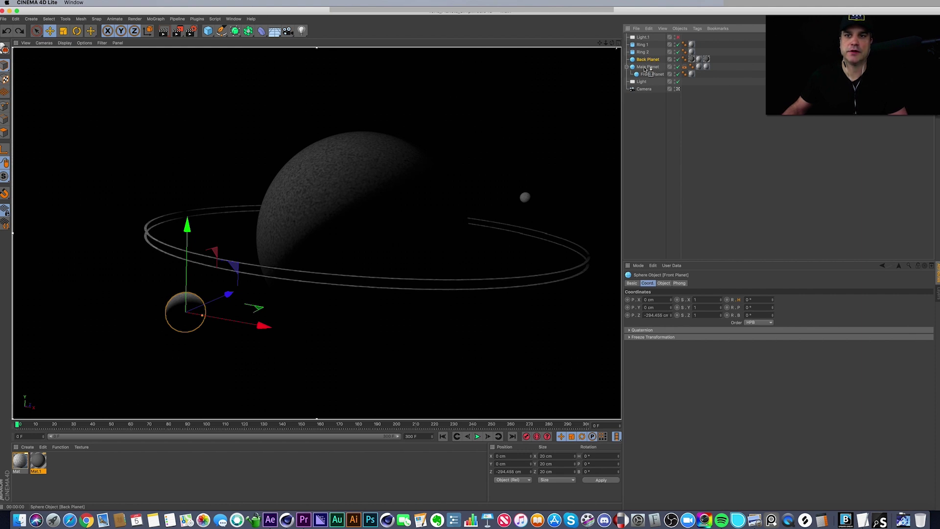
{"action": "left_click_drag", "start_coordinate": [645, 68], "coordinate": [644, 70]}
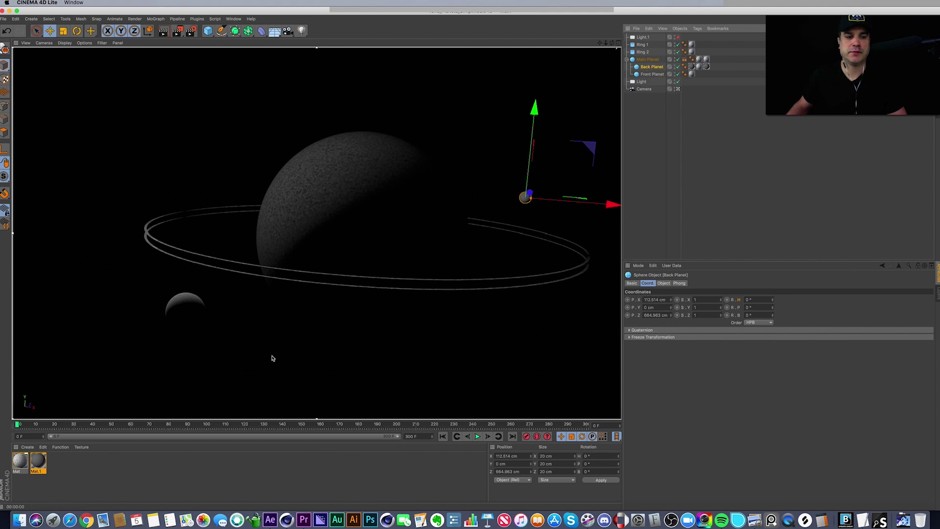
Scrub through the timeline to frame 300 to check the parented planets' motion, and return to frame 0.
{"action": "left_click_drag", "start_coordinate": [20, 424], "coordinate": [586, 427]}
{"action": "left_click", "coordinate": [442, 436]}
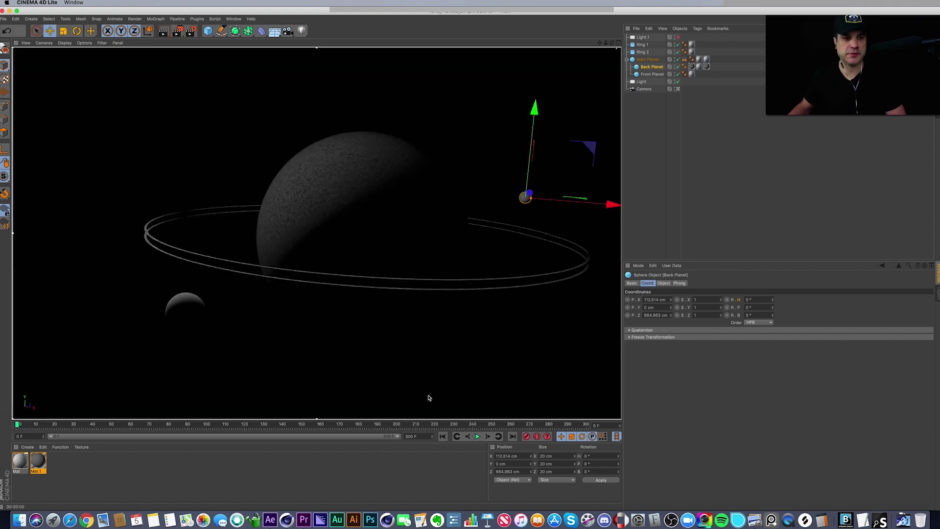
Switch to After Effects, apply Directional Blur to Shape Layer 1 and set its Direction to -39°.
{"action": "left_click", "coordinate": [270, 520]}
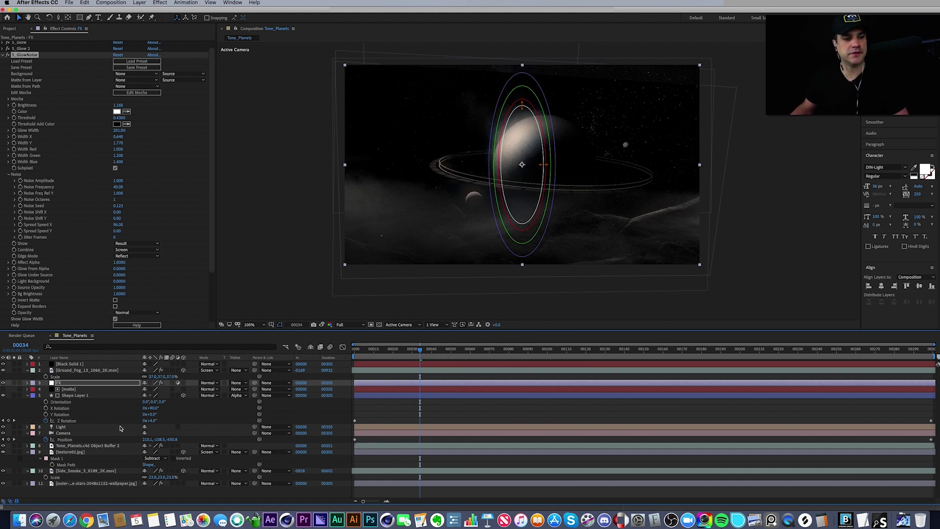
{"action": "left_click", "coordinate": [75, 396]}
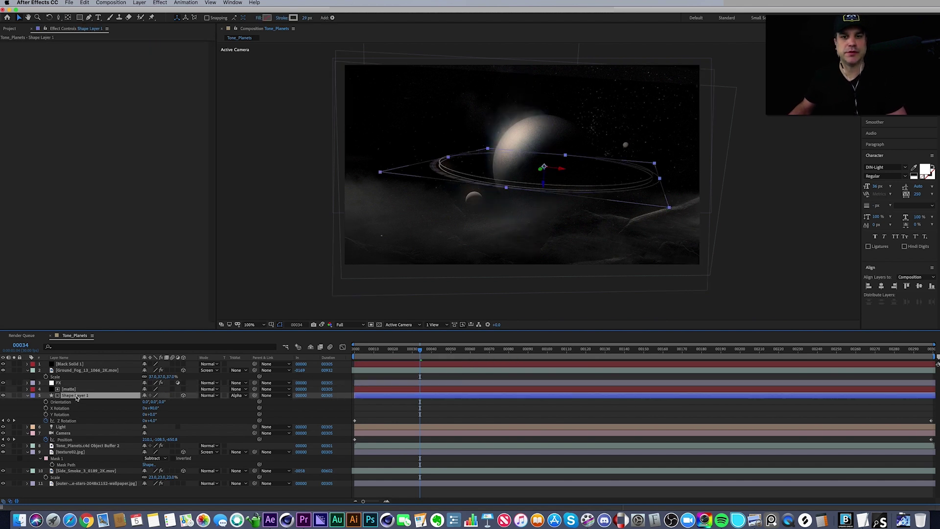
{"action": "left_click", "coordinate": [161, 3]}
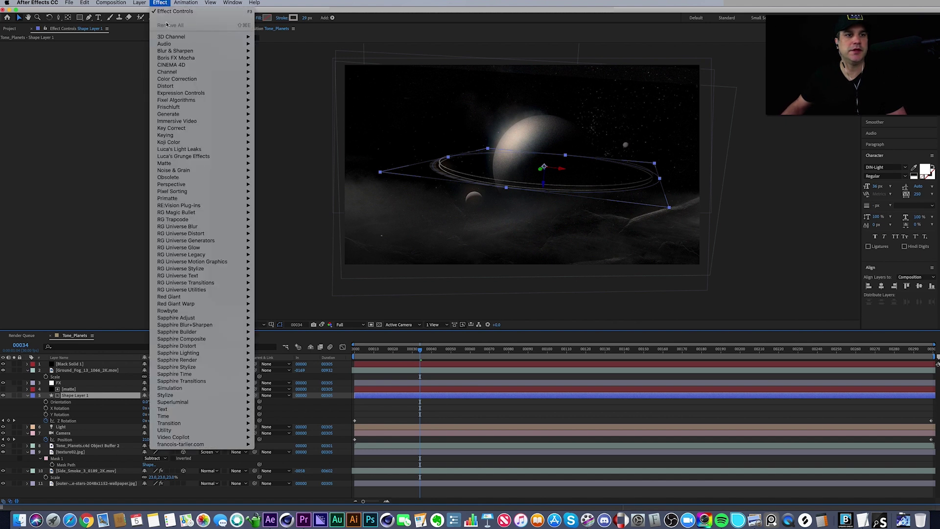
{"action": "mouse_move", "coordinate": [206, 51]}
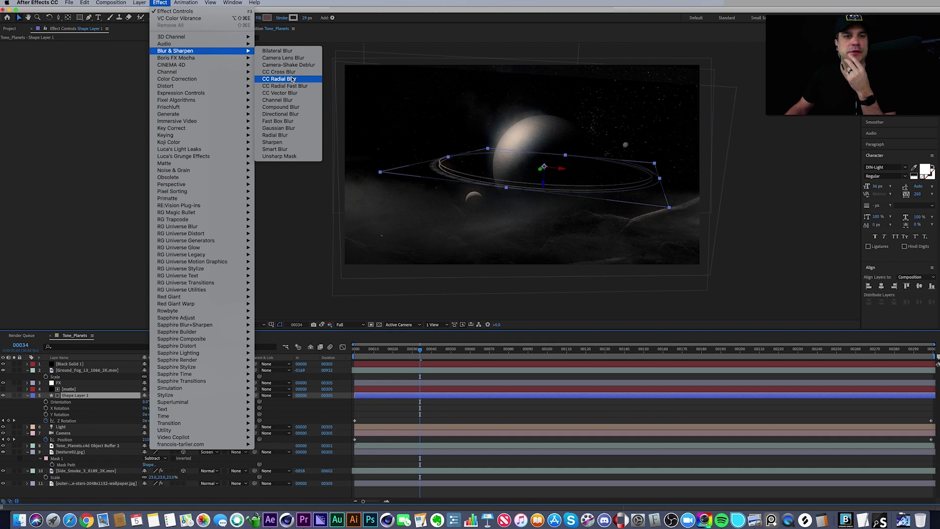
{"action": "left_click", "coordinate": [293, 114]}
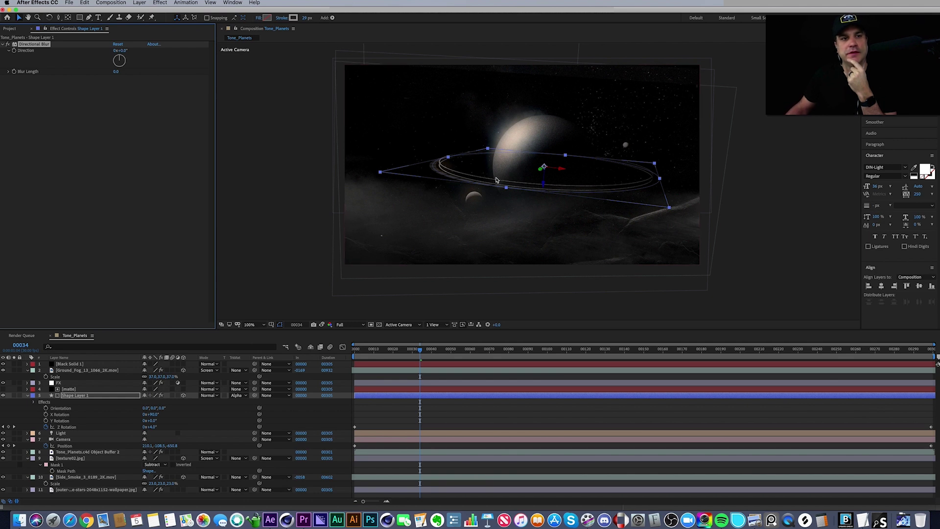
{"action": "left_click", "coordinate": [117, 60]}
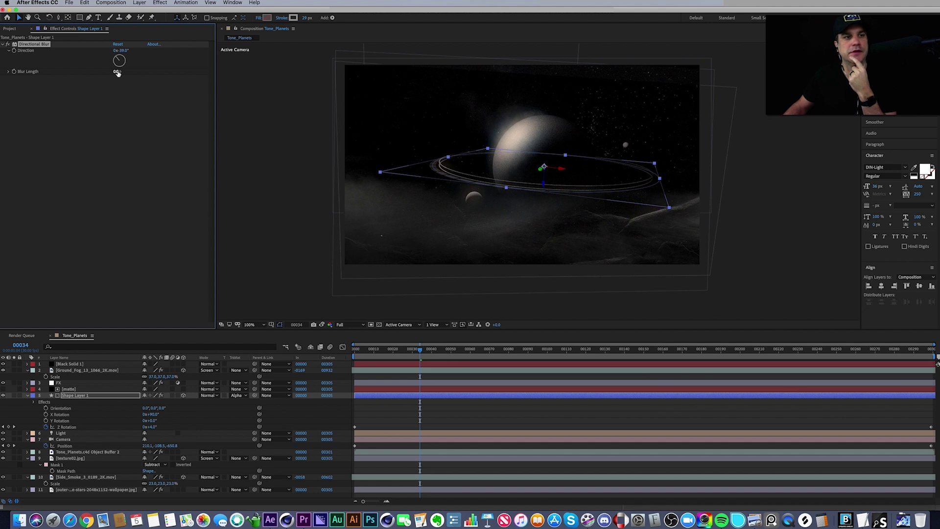
Try Directional Blur lengths of 1.5, 3.0 and 7.4 on Shape Layer 1.
{"action": "left_click_drag", "start_coordinate": [118, 71], "coordinate": [119, 72]}
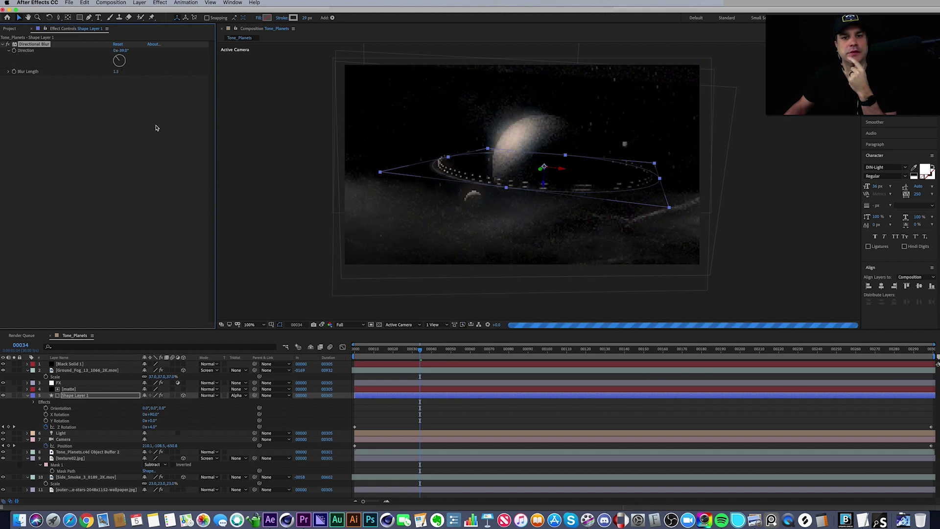
{"action": "left_click", "coordinate": [491, 416]}
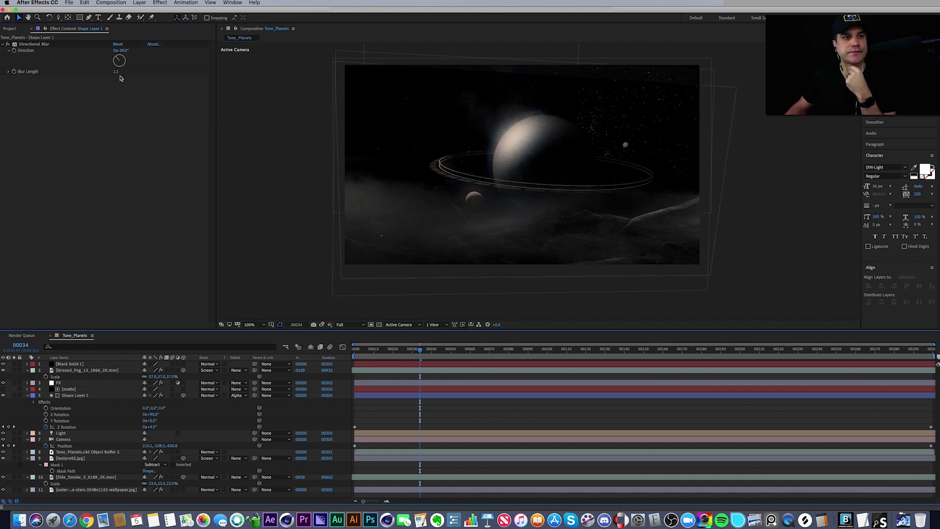
{"action": "left_click", "coordinate": [117, 73]}
{"action": "key", "text": "Return"}
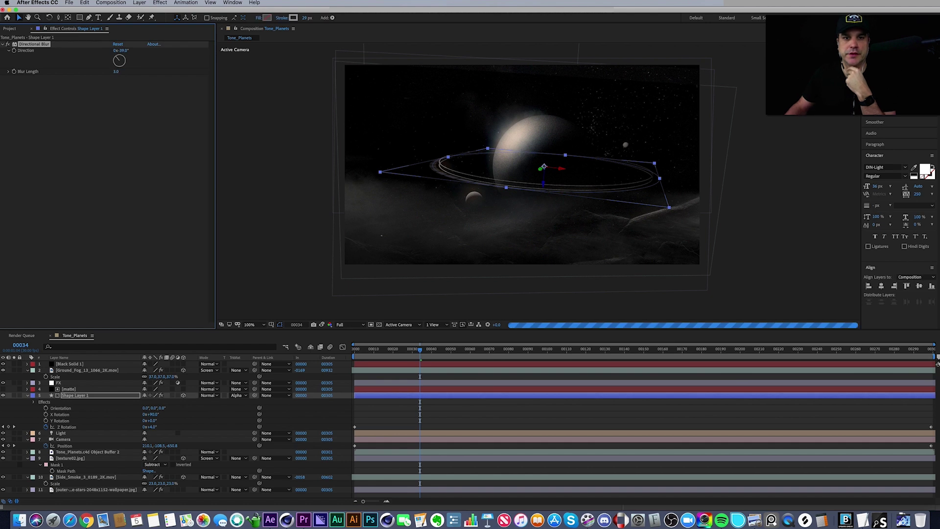
{"action": "left_click_drag", "start_coordinate": [115, 73], "coordinate": [131, 72]}
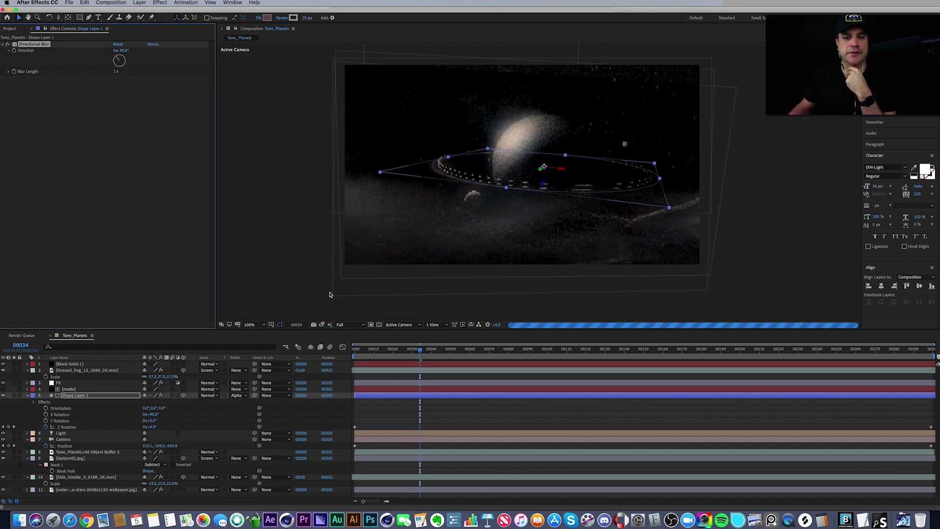
{"action": "left_click", "coordinate": [486, 421]}
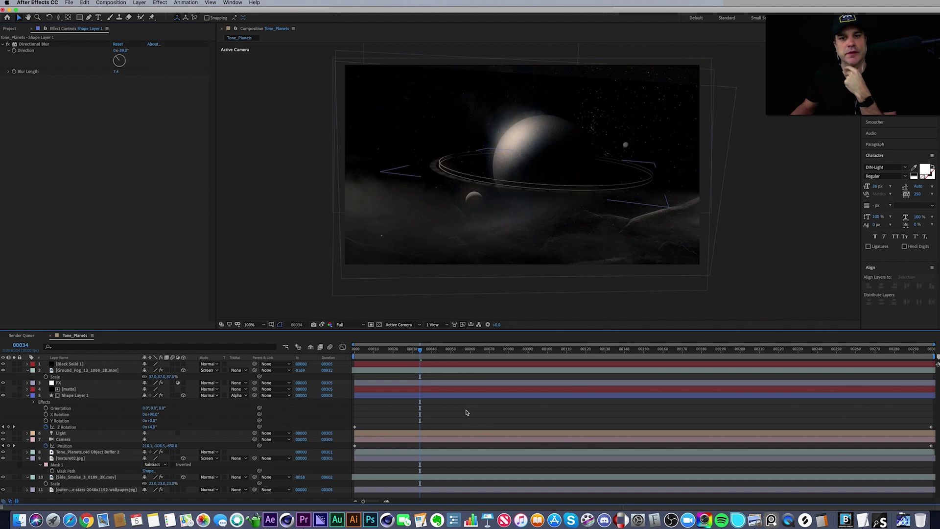
Set the Directional Blur's Blur Length to 3.5 on Shape Layer 1.
{"action": "left_click", "coordinate": [118, 72]}
{"action": "type", "text": "3.5"}
{"action": "key", "text": "Return"}
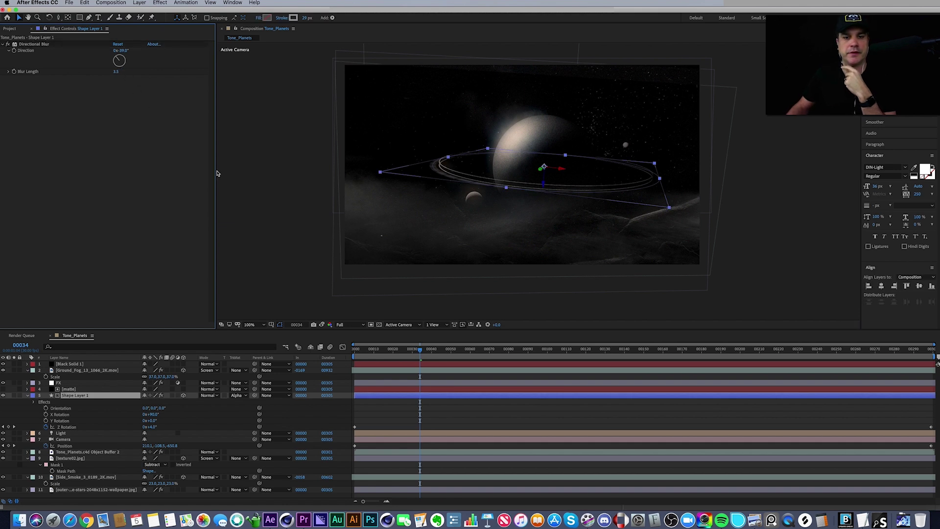
{"action": "left_click", "coordinate": [477, 424]}
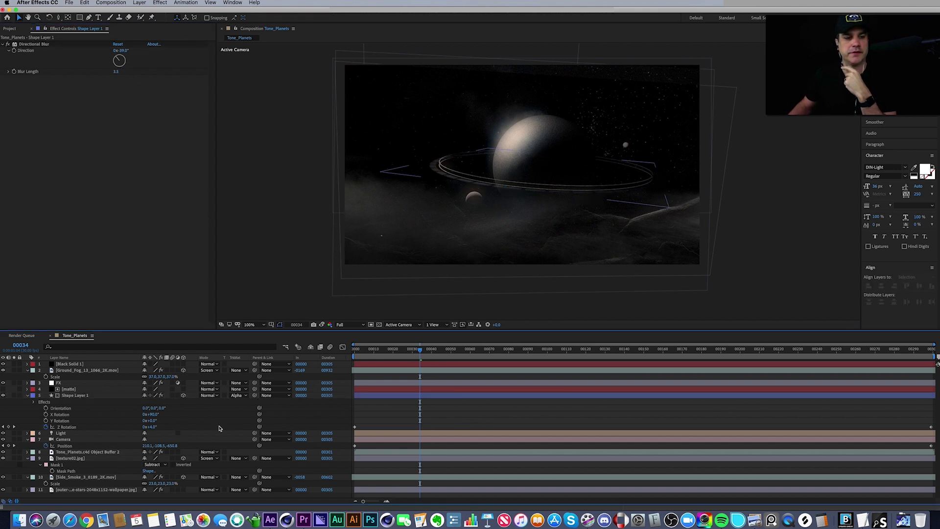
Reveal Shape Layer 1's Directional Blur in the timeline and compare the ring with the effect off and on.
{"action": "left_click", "coordinate": [79, 396]}
{"action": "key", "text": "e"}
{"action": "left_click", "coordinate": [447, 403]}
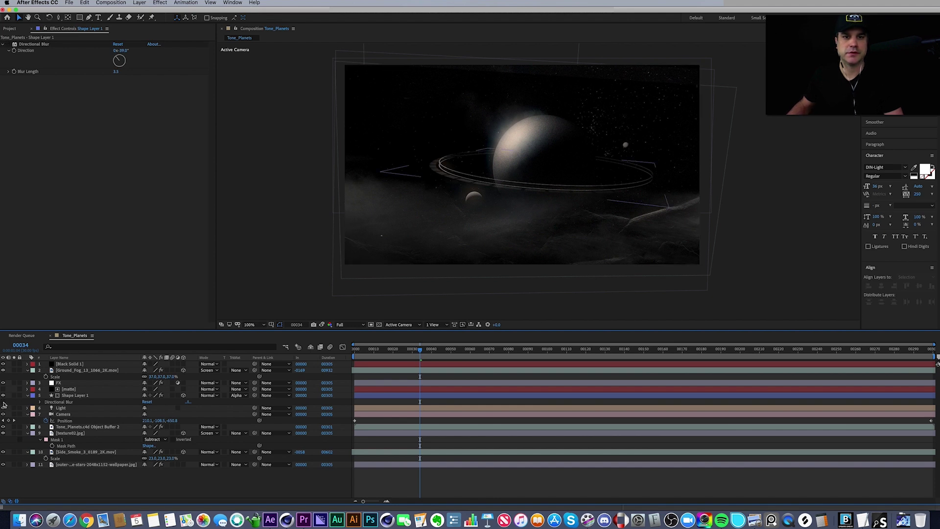
{"action": "left_click", "coordinate": [3, 402]}
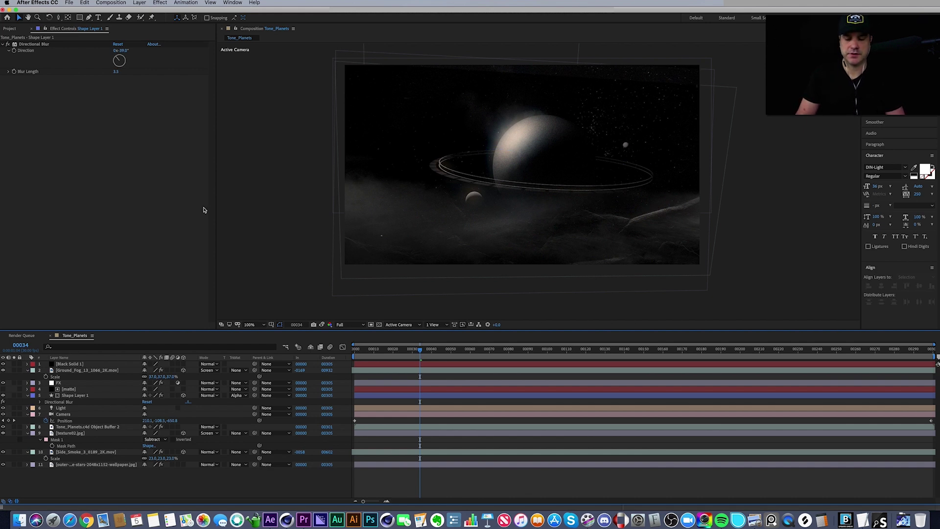
Preview the composition and inspect the Side_Smoke_3 layer at frame 40, isolated on its own and with its Levels effect switched off.
{"action": "left_click", "coordinate": [146, 449]}
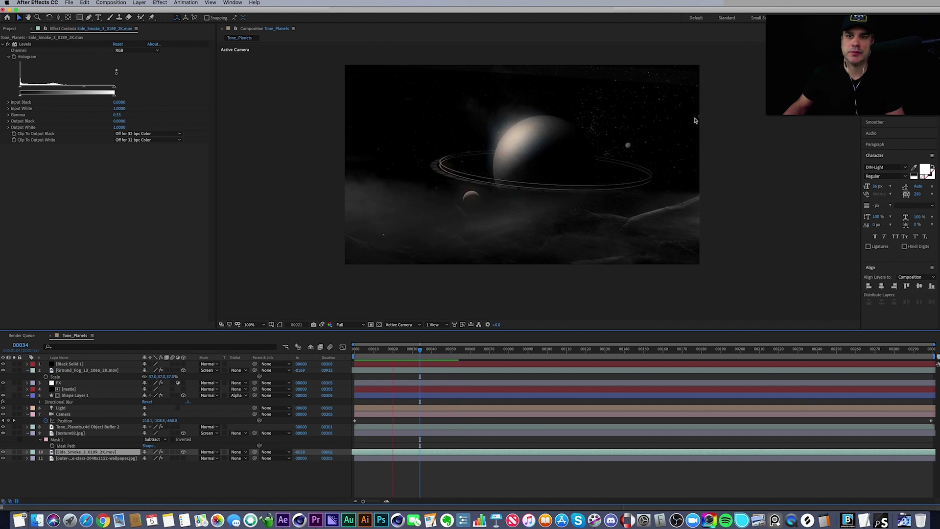
{"action": "left_click_drag", "start_coordinate": [424, 351], "coordinate": [433, 352]}
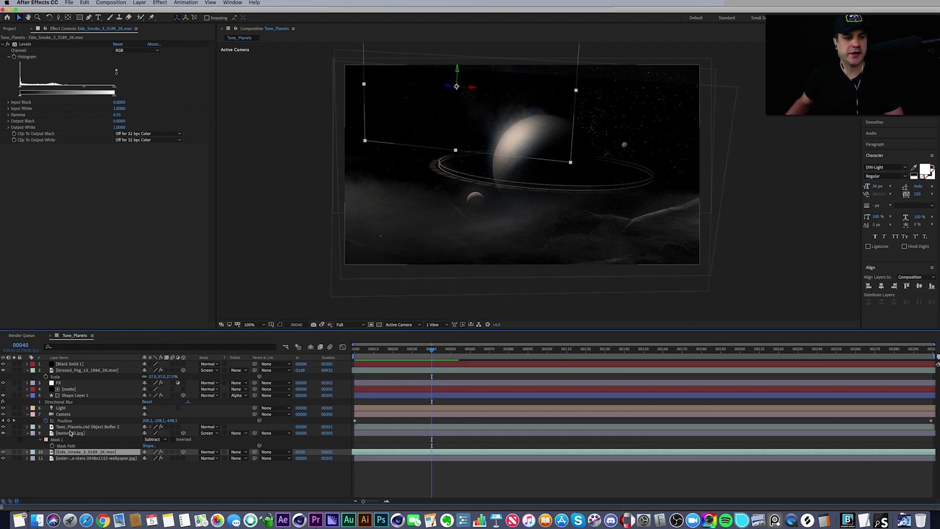
{"action": "left_click", "coordinate": [13, 452]}
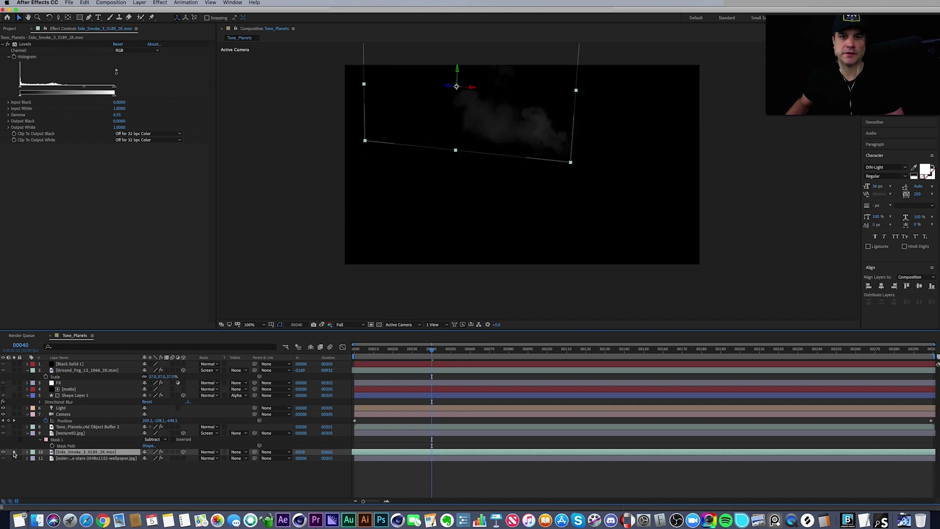
{"action": "left_click", "coordinate": [14, 452]}
{"action": "left_click", "coordinate": [14, 453]}
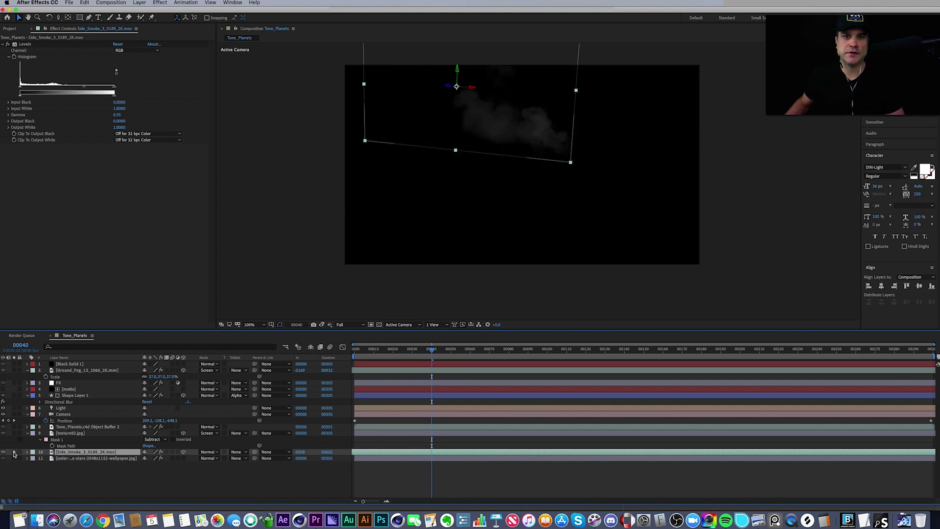
{"action": "left_click", "coordinate": [14, 452]}
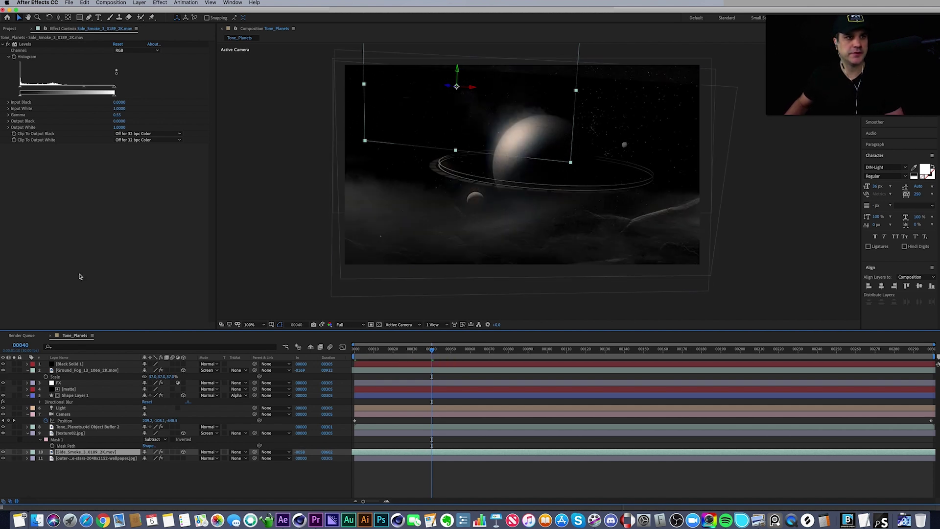
{"action": "left_click", "coordinate": [7, 44]}
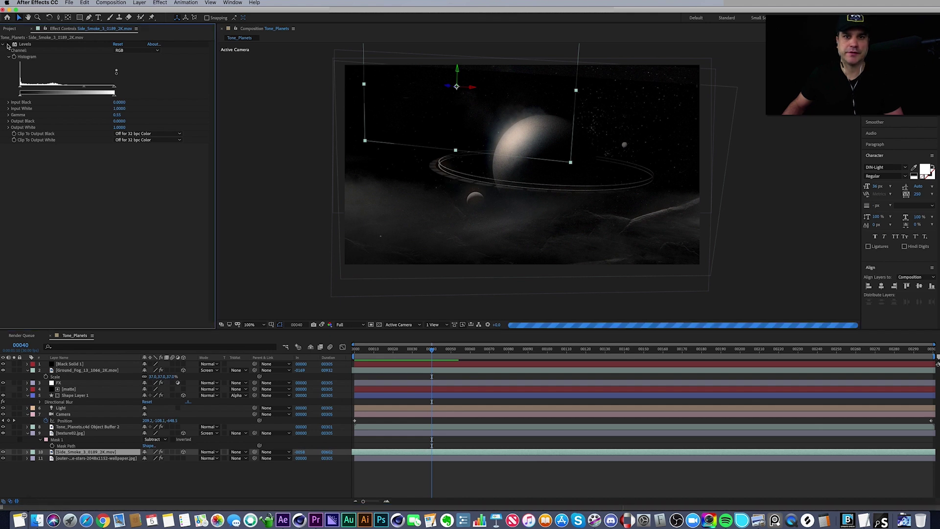
{"action": "left_click", "coordinate": [8, 44]}
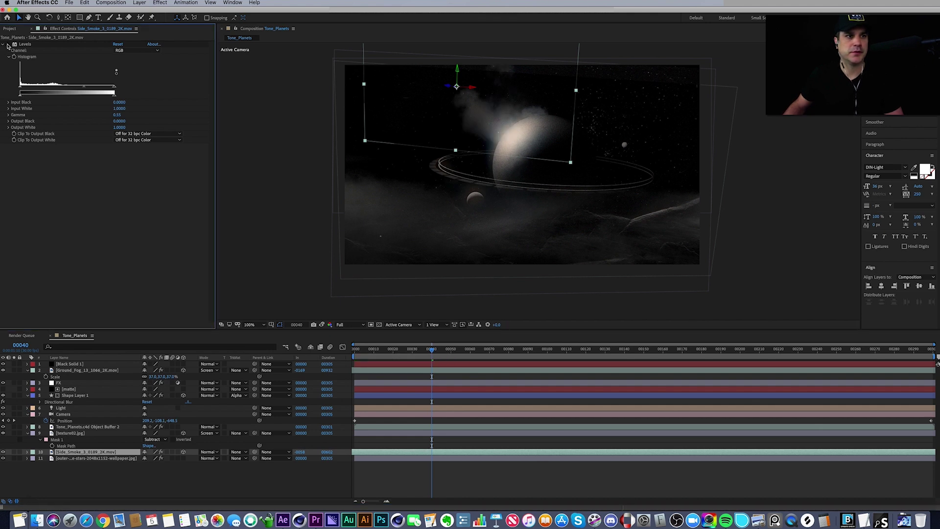
Brighten the Side_Smoke_3 layer by setting its Levels Gamma to about 0.73.
{"action": "left_click_drag", "start_coordinate": [82, 88], "coordinate": [79, 89]}
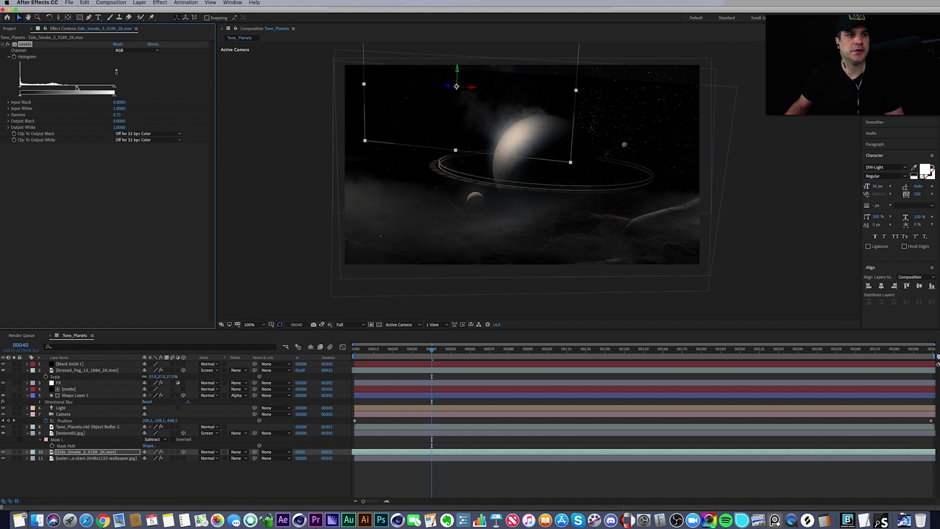
{"action": "left_click_drag", "start_coordinate": [76, 88], "coordinate": [75, 88]}
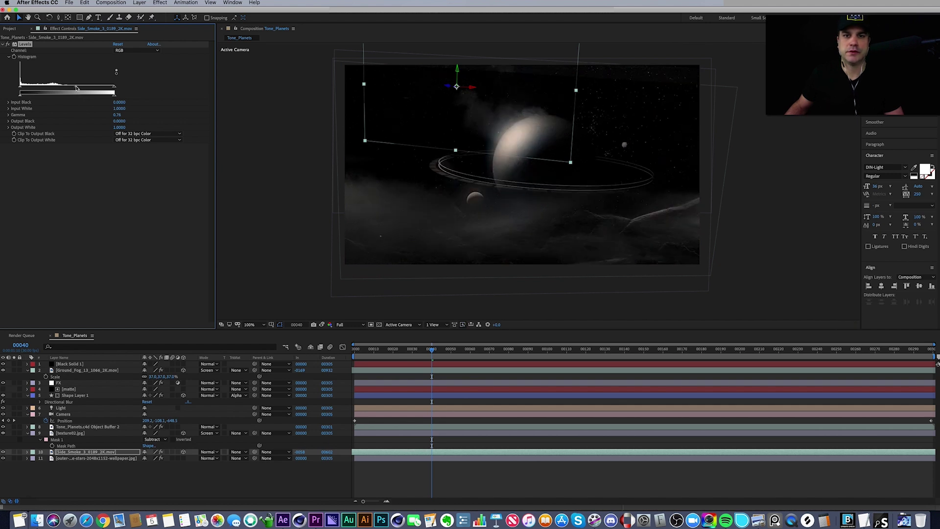
{"action": "left_click_drag", "start_coordinate": [76, 89], "coordinate": [77, 89]}
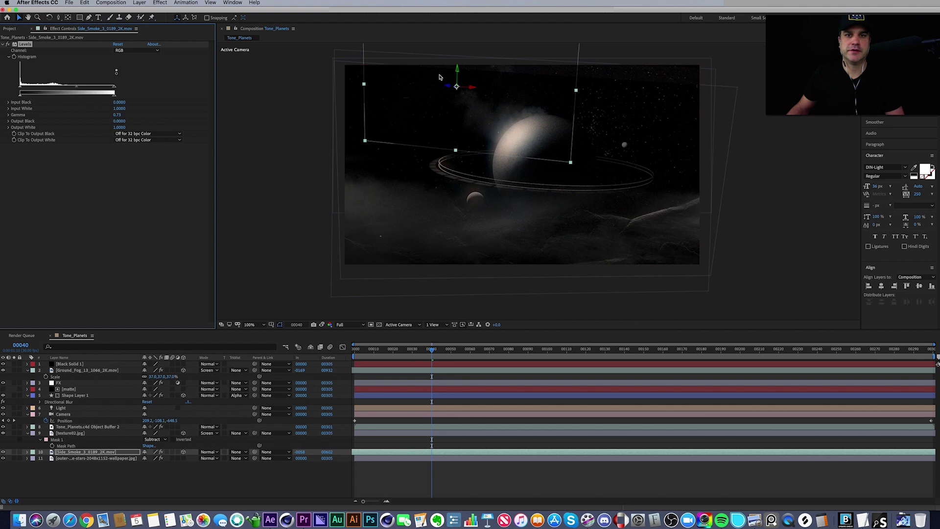
Show the positions of the Ground_Fog_13 and texture02.jpg layers, and set the fog's Z position to -301.
{"action": "left_click", "coordinate": [729, 102]}
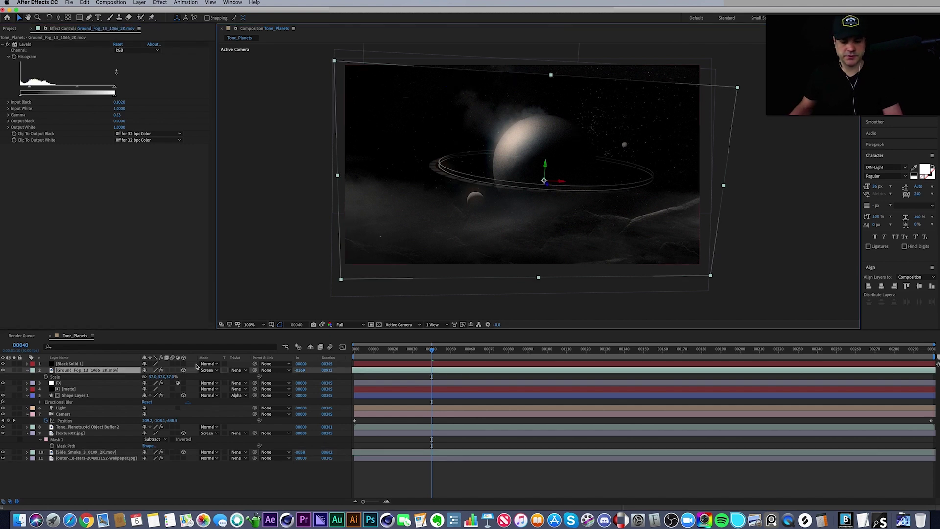
{"action": "key", "text": "p"}
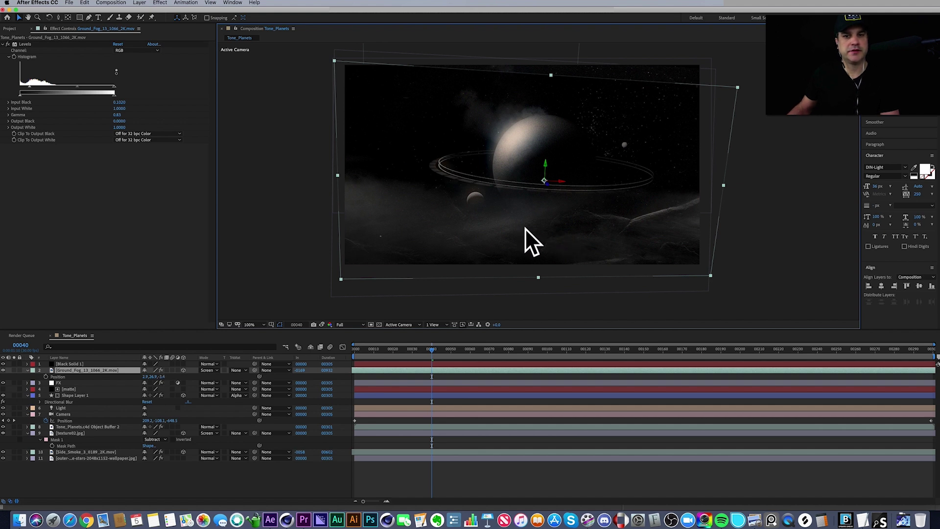
{"action": "left_click", "coordinate": [79, 433]}
{"action": "key", "text": "p"}
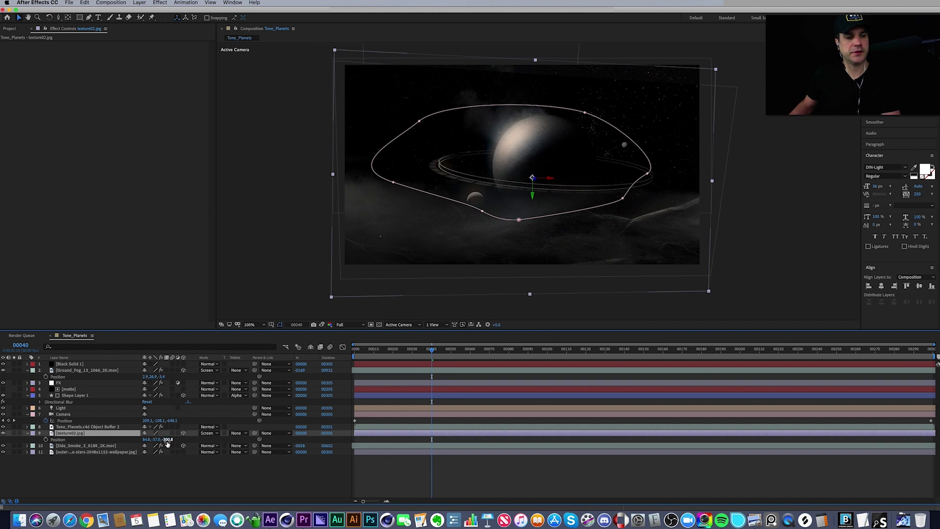
{"action": "left_click", "coordinate": [86, 370]}
{"action": "left_click", "coordinate": [164, 376]}
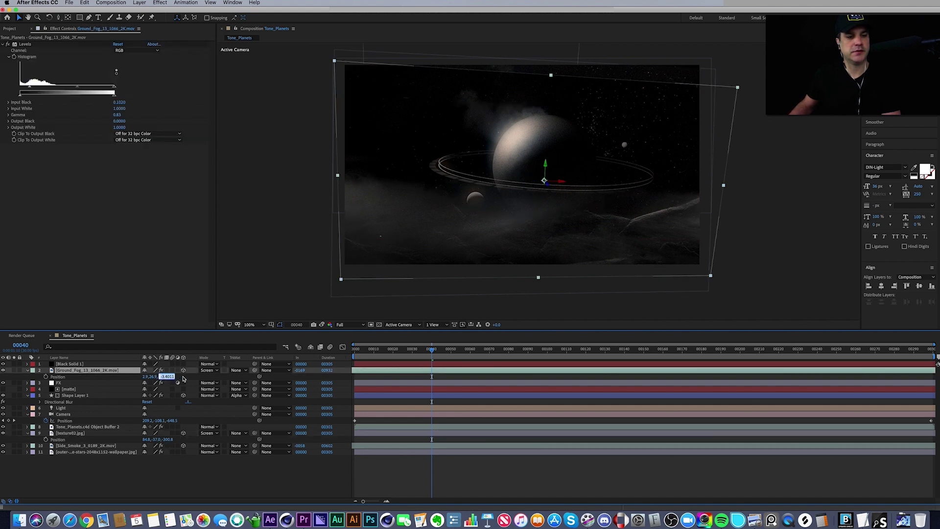
{"action": "key", "text": "BackSpace"}
{"action": "type", "text": "-30"}
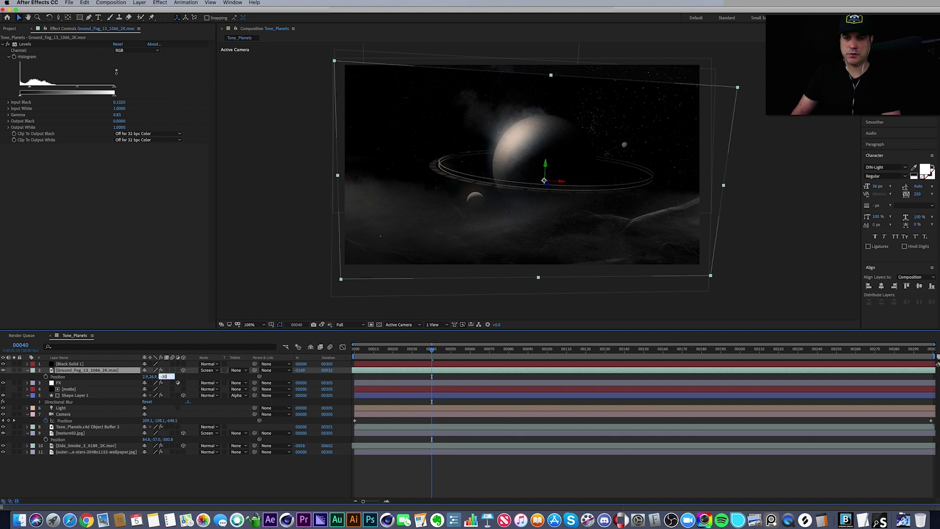
{"action": "type", "text": "1"}
{"action": "key", "text": "Return"}
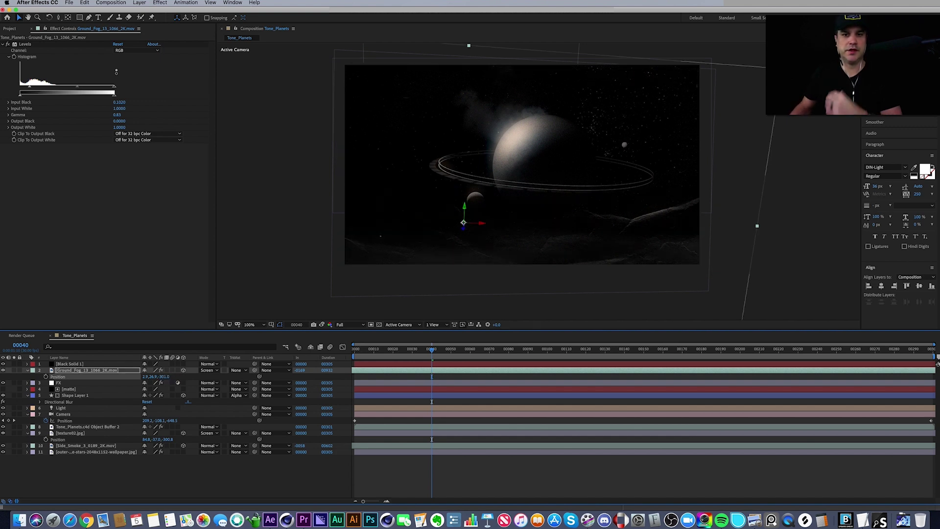
Scale the Ground_Fog_13 layer down to 28% and nudge it sideways to the right over the ground.
{"action": "key", "text": "s"}
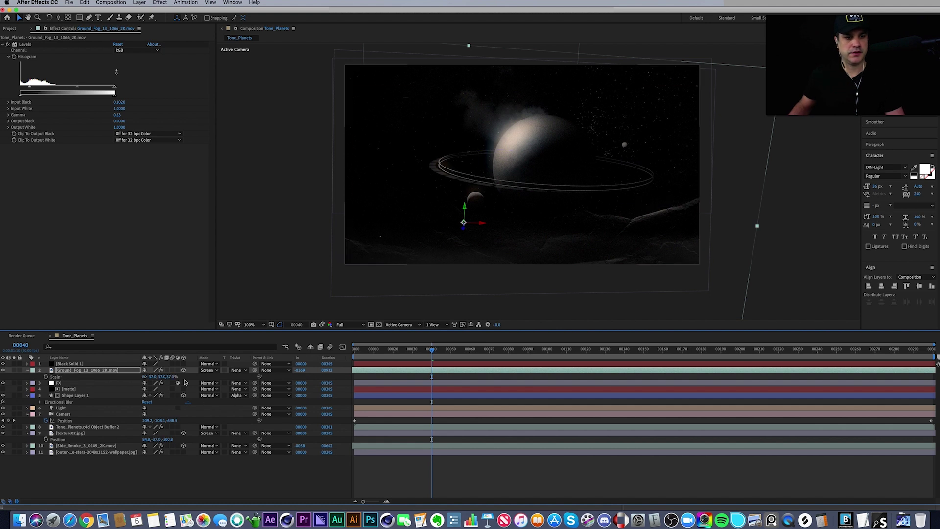
{"action": "left_click_drag", "start_coordinate": [170, 377], "coordinate": [170, 378]}
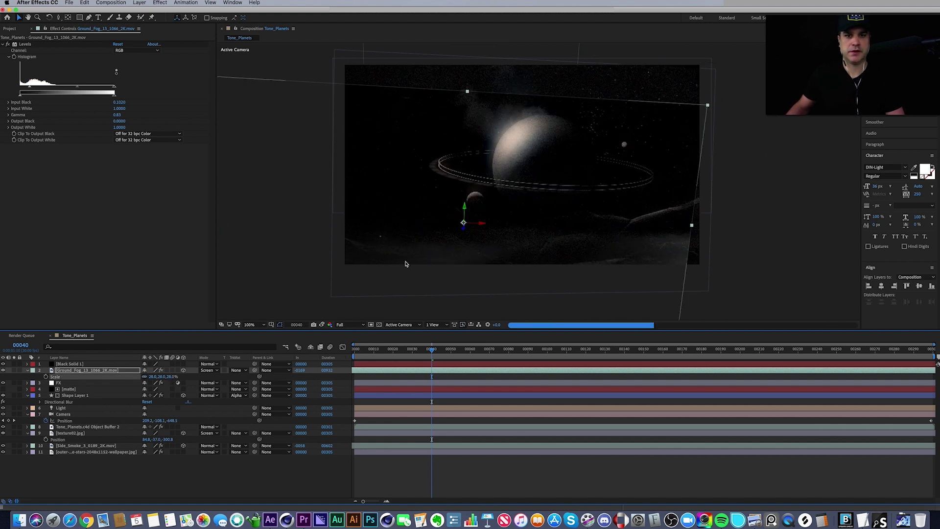
{"action": "key", "text": "Right"}
{"action": "key", "text": "Right"}
{"action": "key", "text": "Right"}
{"action": "key", "text": "Right"}
{"action": "key", "text": "Right"}
{"action": "key", "text": "Right"}
{"action": "key", "text": "Right"}
{"action": "key", "text": "Right"}
{"action": "key", "text": "Right"}
{"action": "key", "text": "Right"}
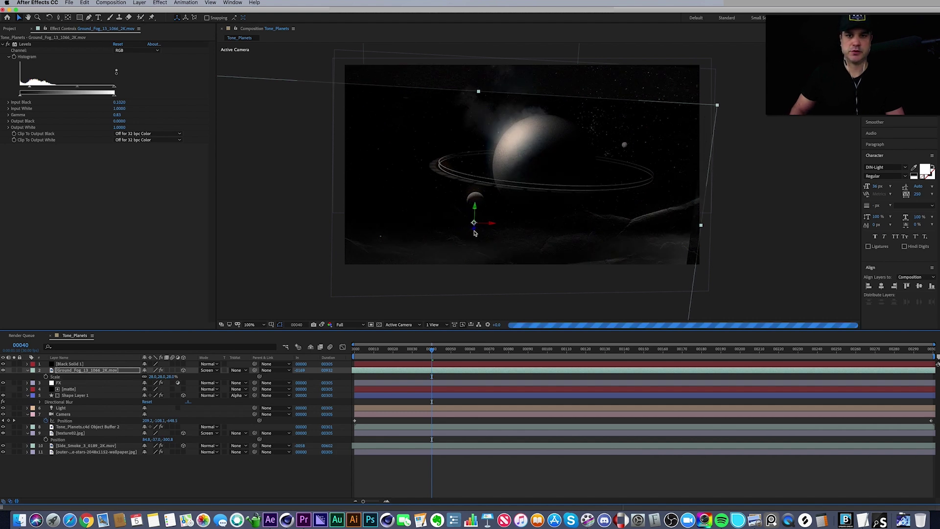
{"action": "key", "text": "Right"}
{"action": "key", "text": "Right"}
{"action": "key", "text": "Right"}
{"action": "key", "text": "Right"}
{"action": "key", "text": "Right"}
{"action": "key", "text": "Right"}
{"action": "key", "text": "Right"}
{"action": "key", "text": "Right"}
{"action": "key", "text": "Right"}
{"action": "key", "text": "Right"}
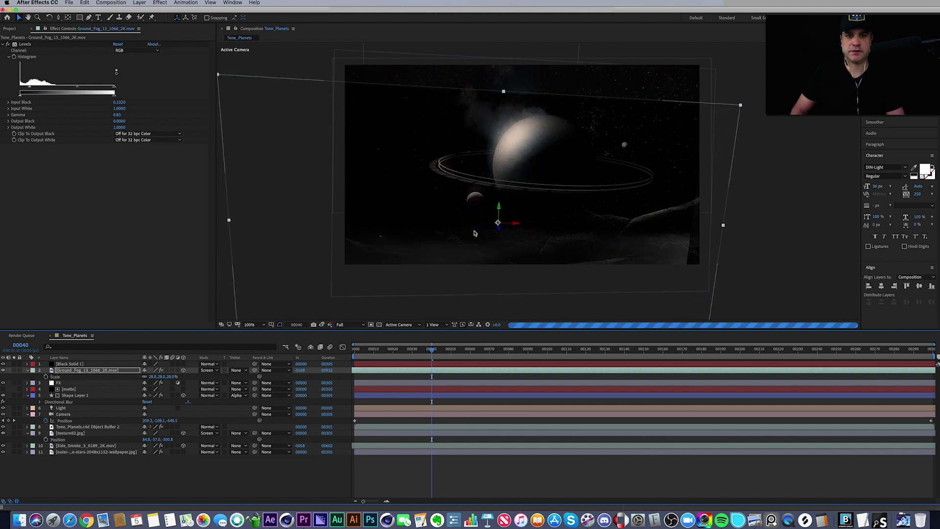
Nudge the Ground_Fog_13 layer upward until its mist spreads above the ground and reaches just beneath the planet's ring.
{"action": "key", "text": "Up"}
{"action": "key", "text": "Up"}
{"action": "key", "text": "Up"}
{"action": "key", "text": "Up"}
{"action": "key", "text": "Up"}
{"action": "key", "text": "Up"}
{"action": "key", "text": "Up"}
{"action": "key", "text": "Up"}
{"action": "key", "text": "Up"}
{"action": "key", "text": "Up"}
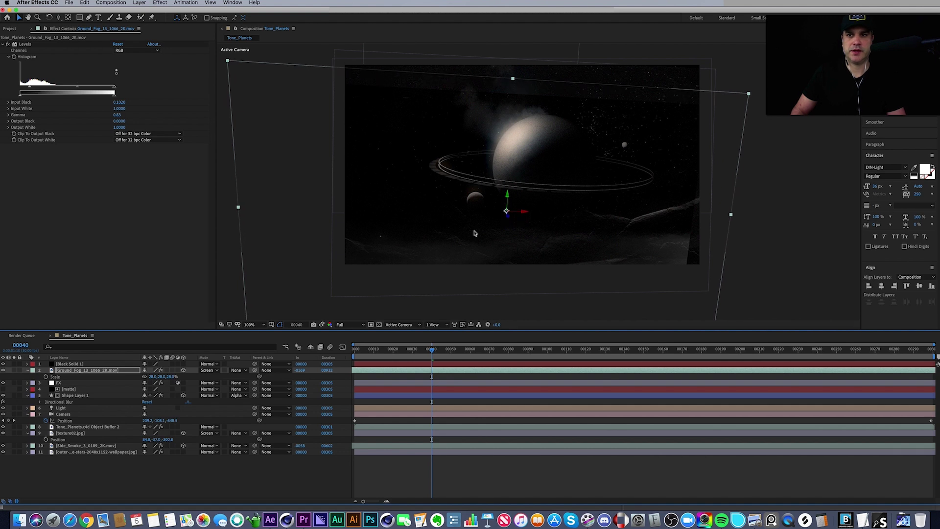
{"action": "key", "text": "Up"}
{"action": "key", "text": "Up"}
{"action": "key", "text": "Up"}
{"action": "key", "text": "Up"}
{"action": "key", "text": "Up"}
{"action": "key", "text": "Up"}
{"action": "key", "text": "Up"}
{"action": "key", "text": "Up"}
{"action": "key", "text": "Up"}
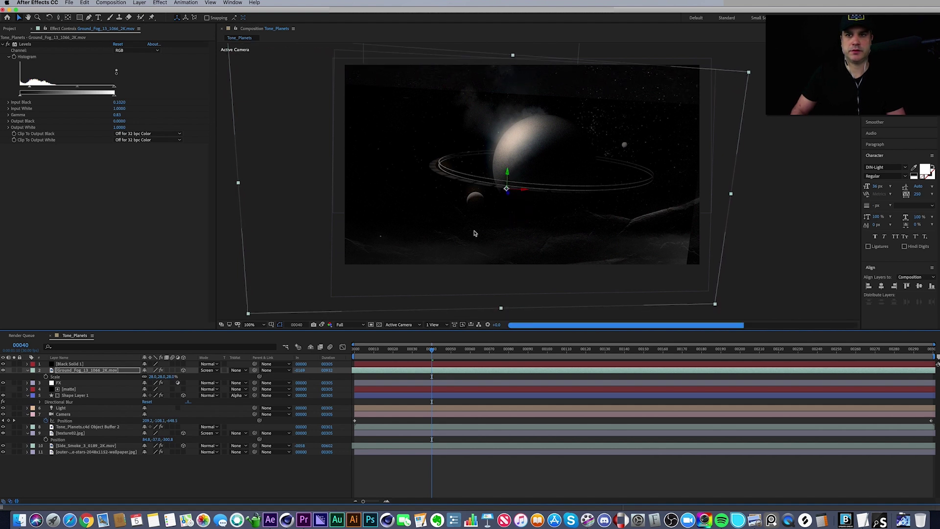
{"action": "key", "text": "Up"}
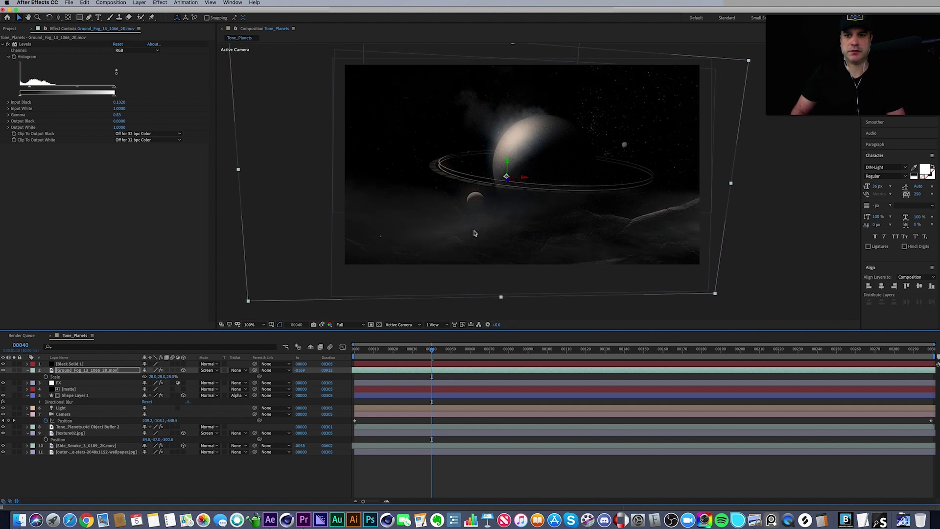
Check the fog at the first and last frames, then preview the animation from the start and stop at frame 113.
{"action": "key", "text": "Home"}
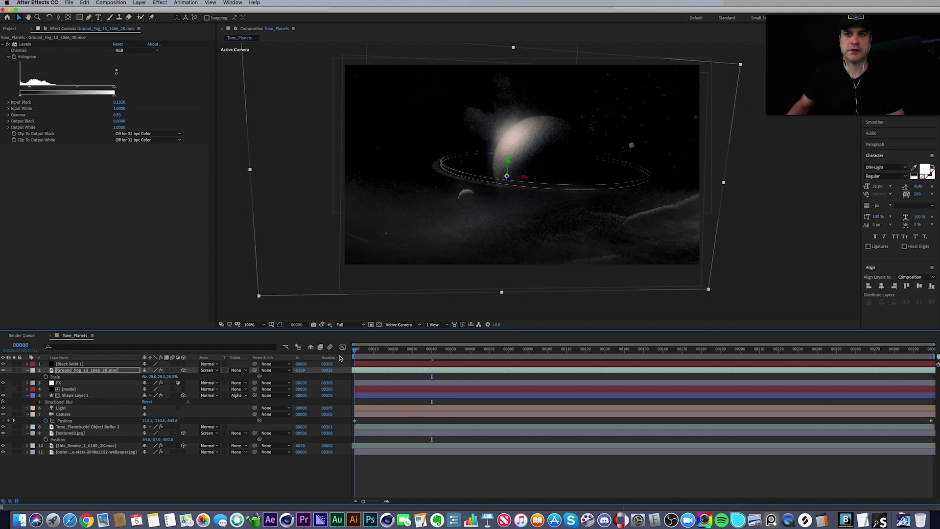
{"action": "key", "text": "End"}
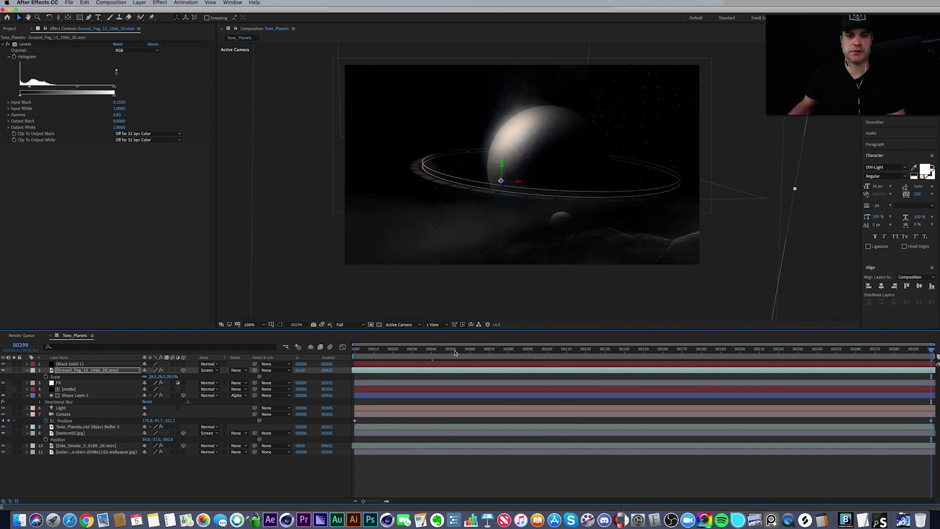
{"action": "key", "text": "Home"}
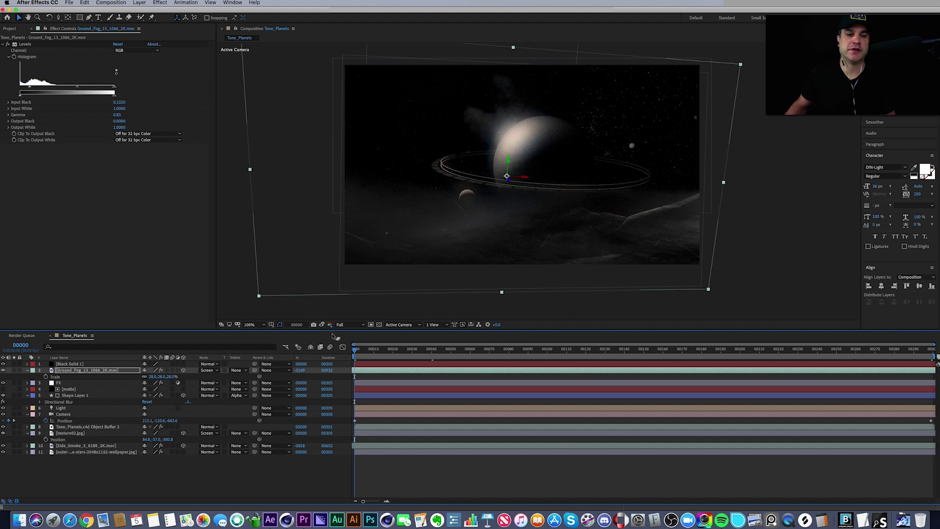
{"action": "left_click", "coordinate": [350, 325]}
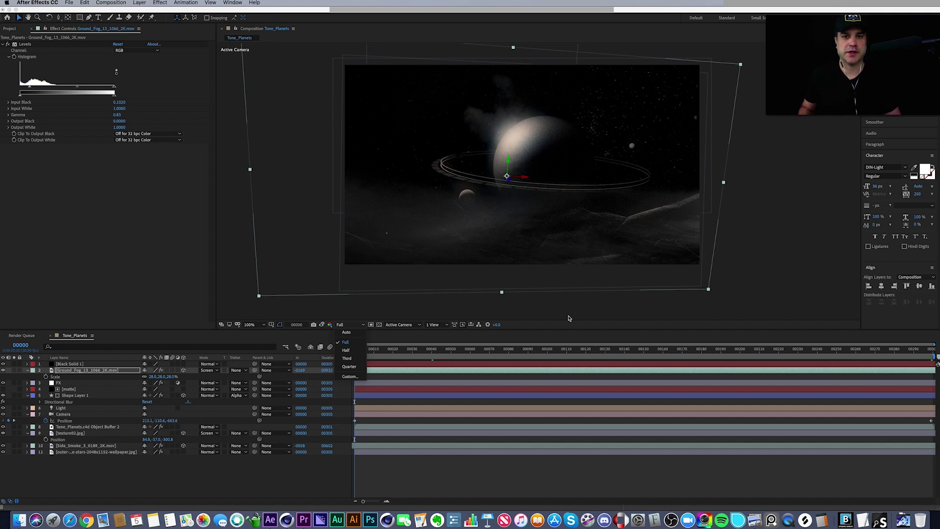
{"action": "left_click", "coordinate": [450, 425]}
{"action": "key", "text": "space"}
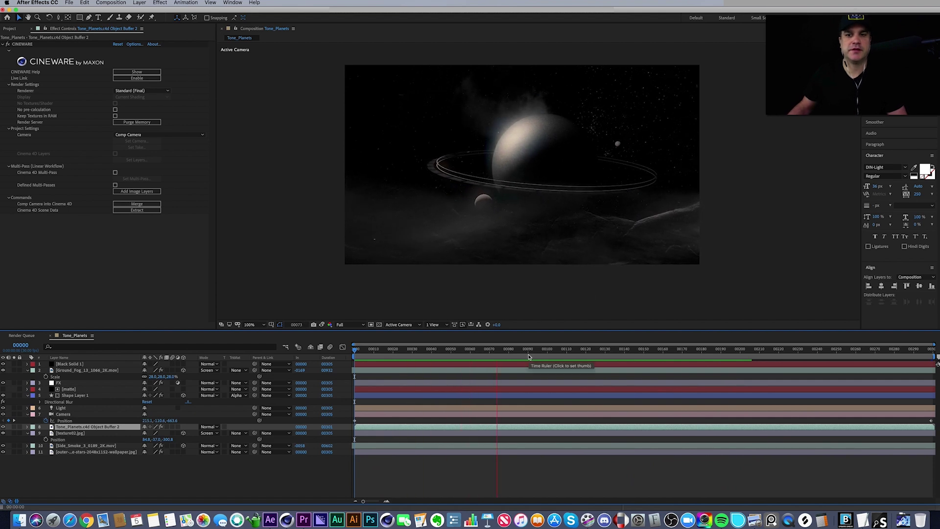
{"action": "key", "text": "space"}
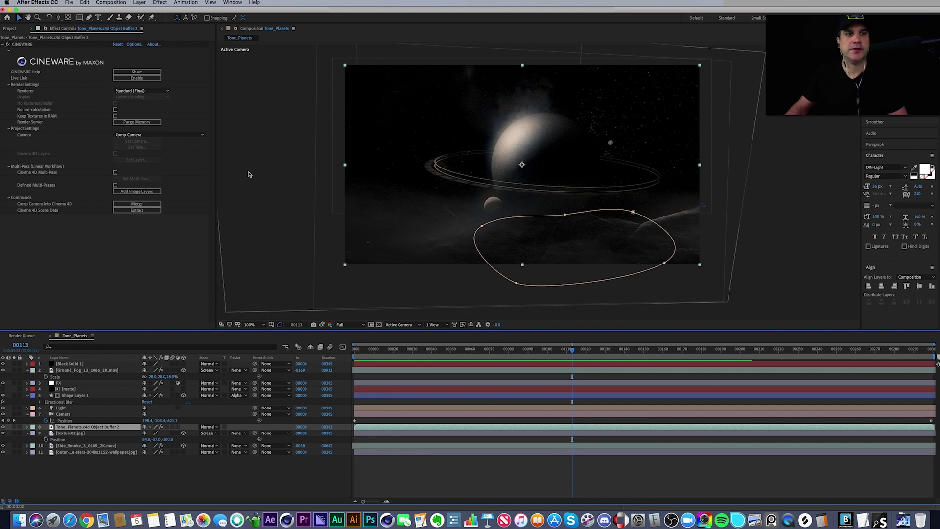
Draw a closed, rounded mask around the right end of the ring on the Tone_Planets.c4d Object Buffer 2 layer.
{"action": "key", "text": "g"}
{"action": "left_click_drag", "start_coordinate": [660, 160], "coordinate": [615, 155]}
{"action": "left_click", "coordinate": [612, 177]}
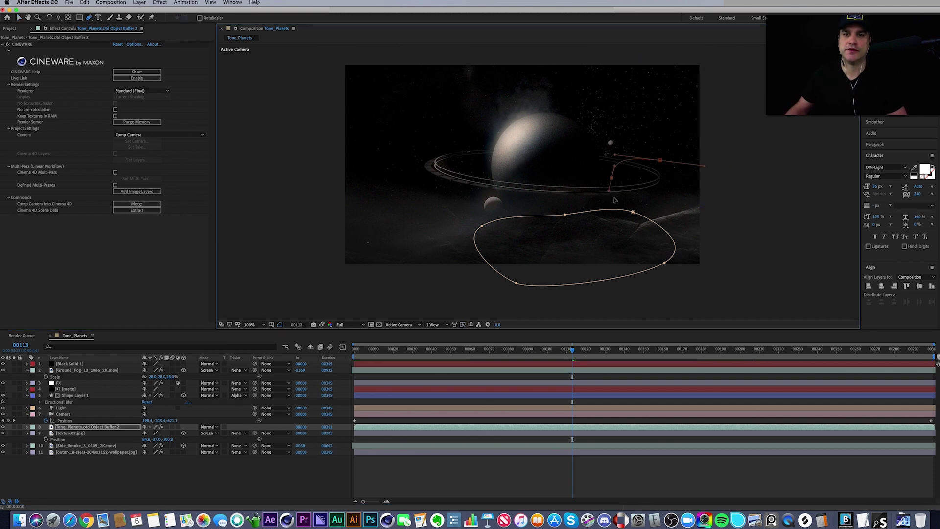
{"action": "left_click_drag", "start_coordinate": [635, 206], "coordinate": [647, 211]}
{"action": "left_click_drag", "start_coordinate": [708, 206], "coordinate": [717, 196]}
{"action": "left_click", "coordinate": [659, 160]}
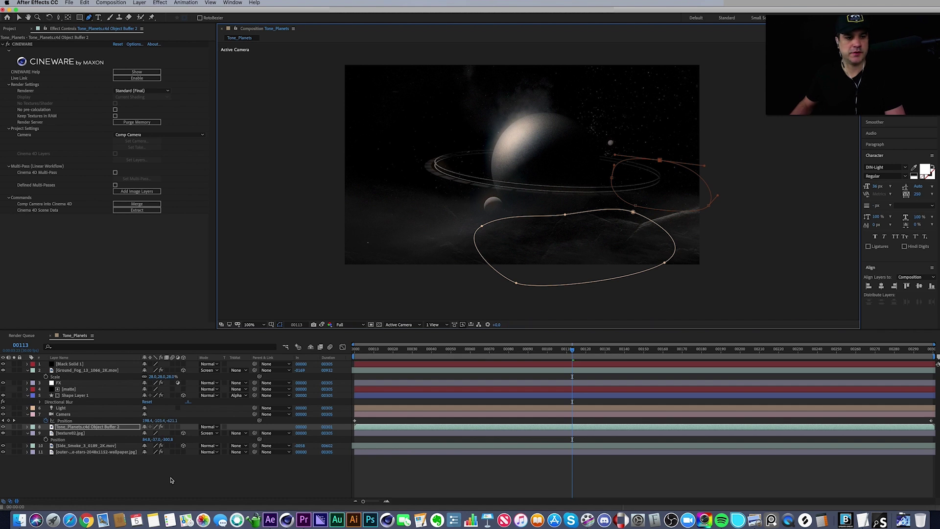
Set Mask 2 on the Object Buffer 2 layer to Subtract with a Mask Feather of 124 pixels.
{"action": "key", "text": "m"}
{"action": "left_click", "coordinate": [152, 446]}
{"action": "left_click", "coordinate": [161, 467]}
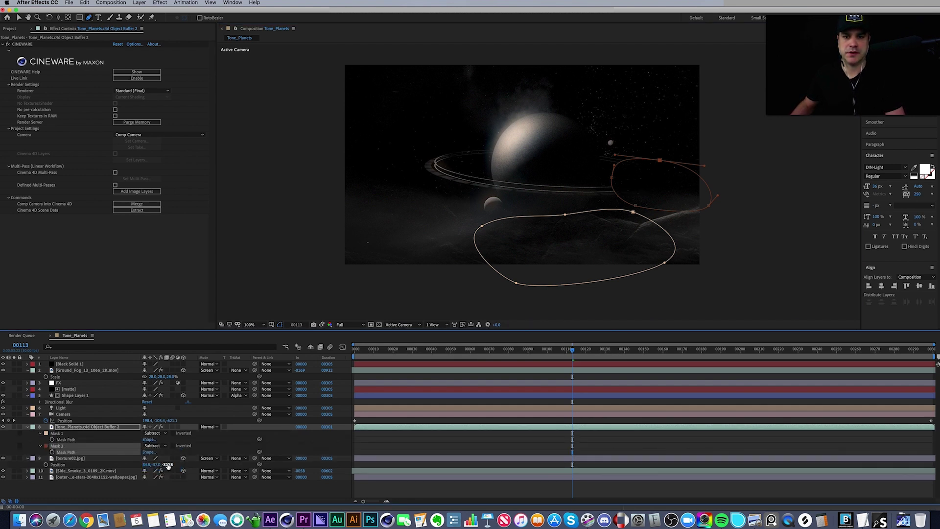
{"action": "key", "text": "f"}
{"action": "left_click_drag", "start_coordinate": [154, 451], "coordinate": [226, 450]}
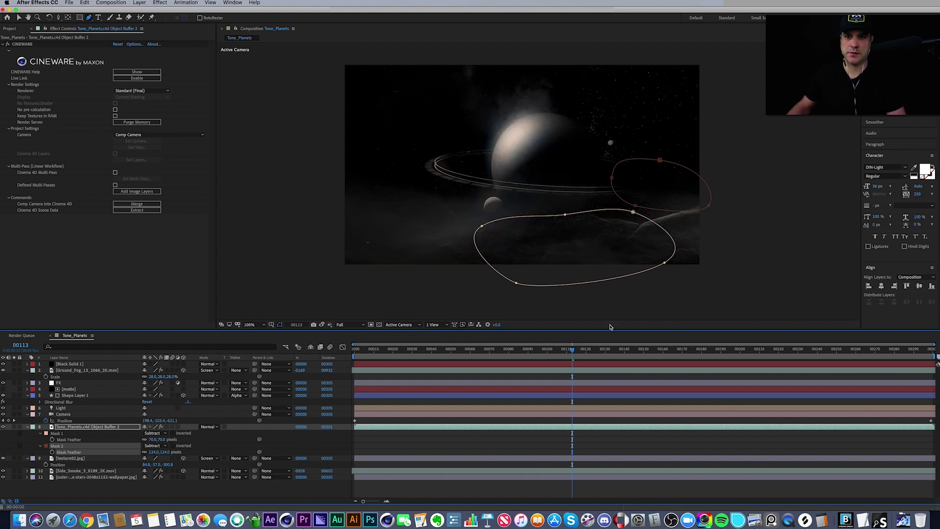
Reshape Mask 2 by adjusting its lower-left and upper points around the ring's right end, and check the ring at the last frame.
{"action": "key", "text": "v"}
{"action": "left_click_drag", "start_coordinate": [632, 211], "coordinate": [617, 205]}
{"action": "left_click_drag", "start_coordinate": [659, 162], "coordinate": [669, 173]}
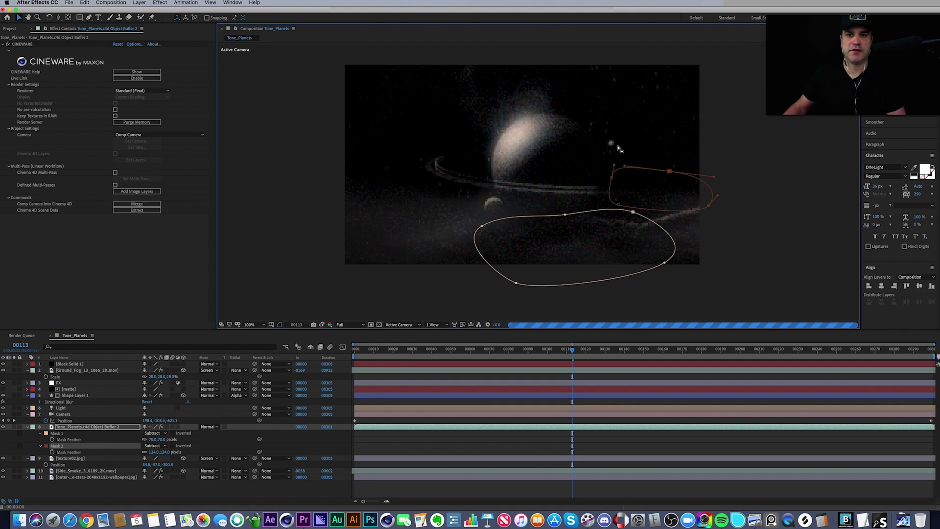
{"action": "left_click_drag", "start_coordinate": [663, 176], "coordinate": [613, 154]}
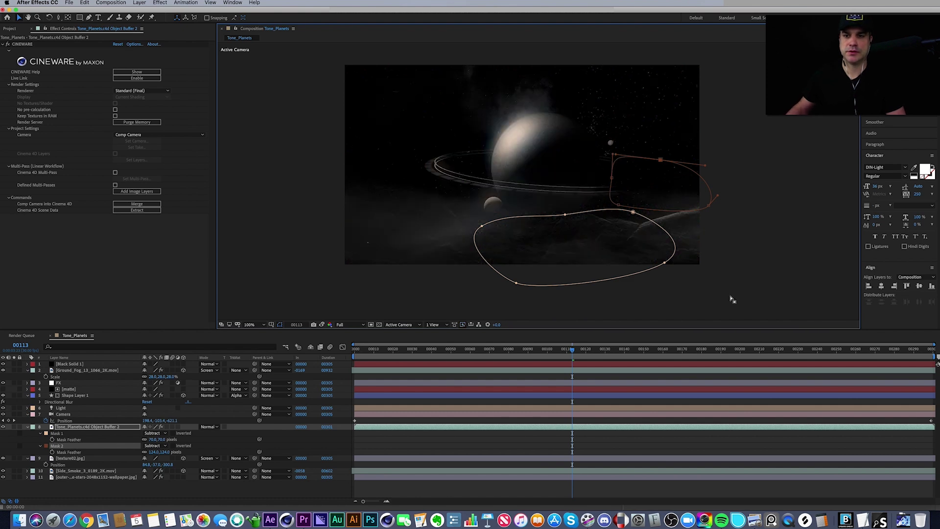
{"action": "left_click", "coordinate": [743, 446]}
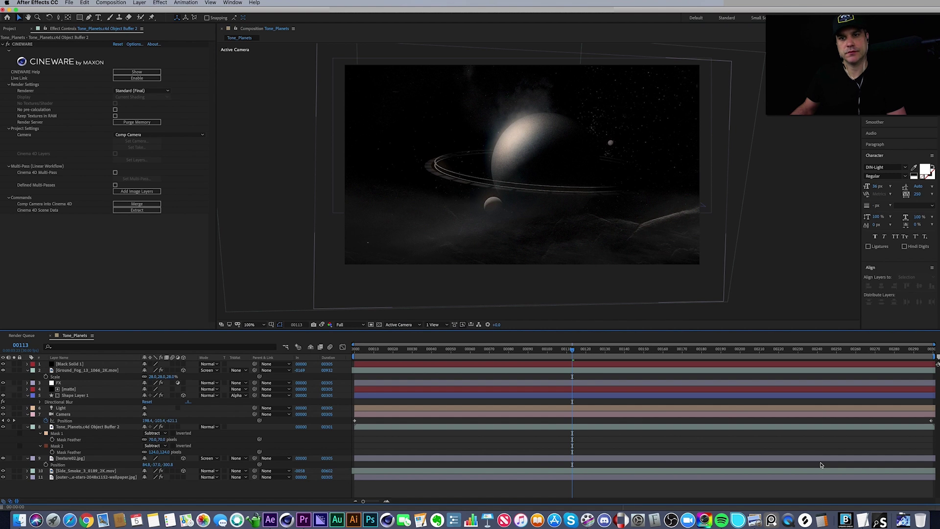
{"action": "left_click_drag", "start_coordinate": [595, 349], "coordinate": [902, 349]}
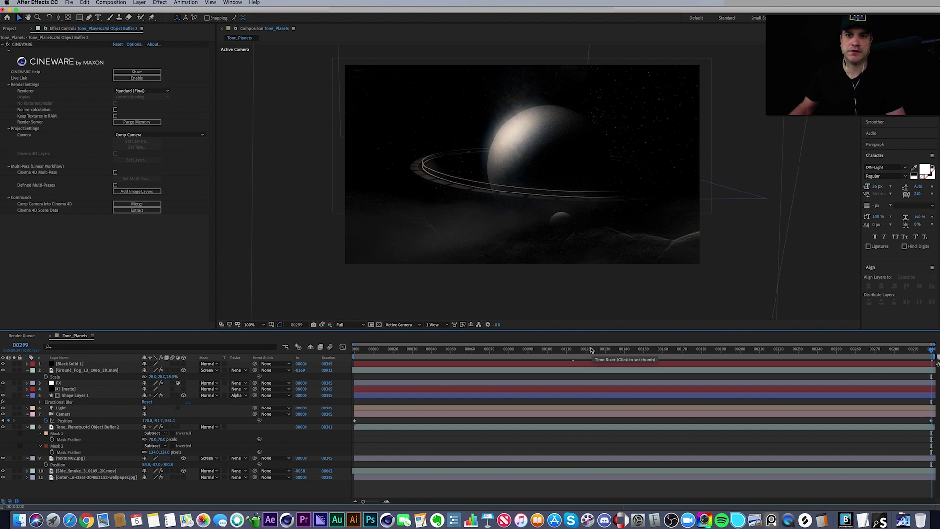
Animate Mask 2's Mask Path with a keyframe at frame 0 and the mask shifted slightly right at frame 299.
{"action": "key", "text": "Home"}
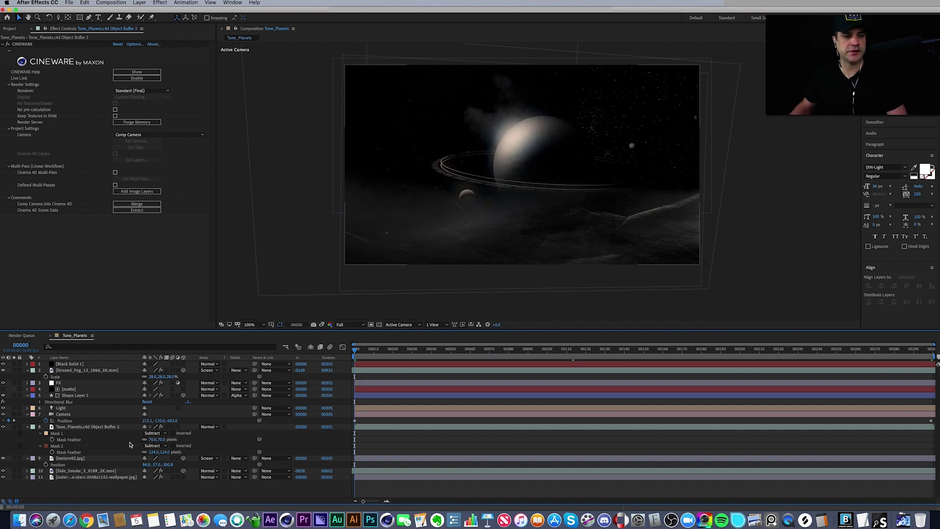
{"action": "left_click", "coordinate": [57, 433]}
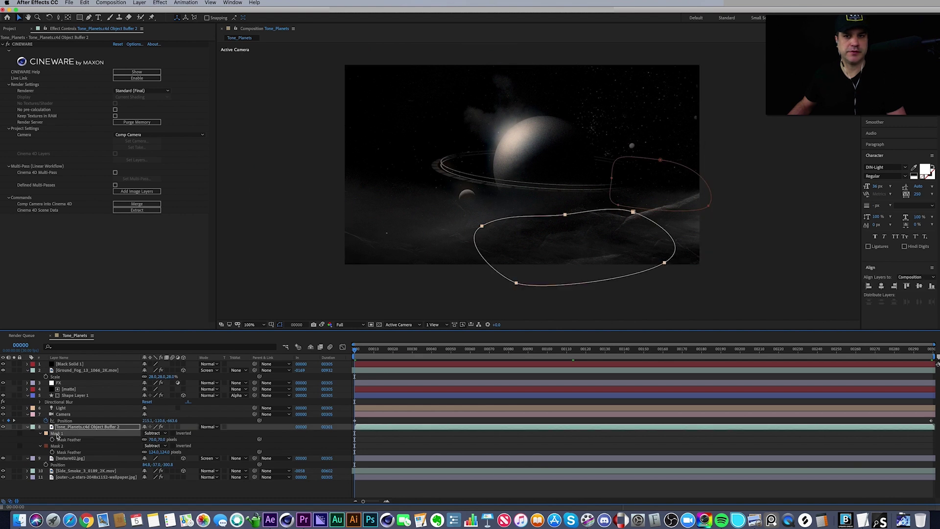
{"action": "left_click", "coordinate": [58, 446]}
{"action": "key", "text": "m"}
{"action": "left_click", "coordinate": [53, 451]}
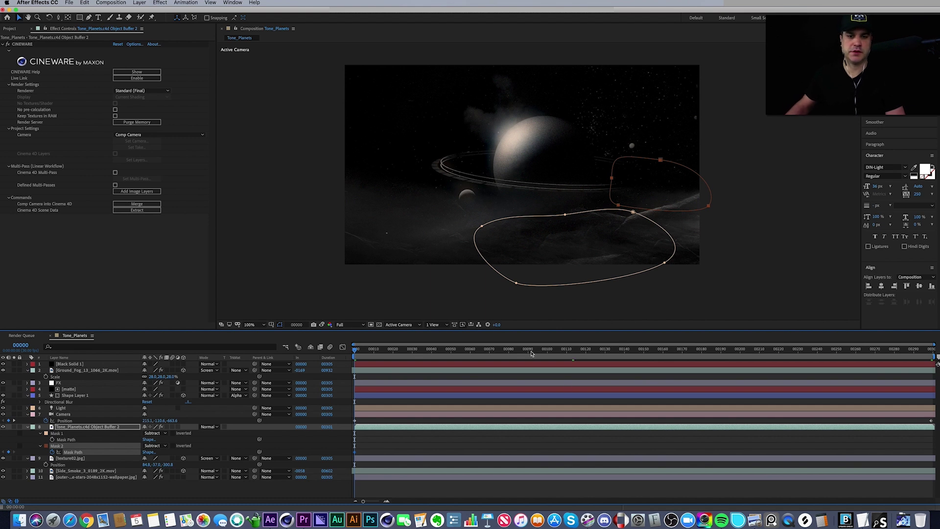
{"action": "key", "text": "End"}
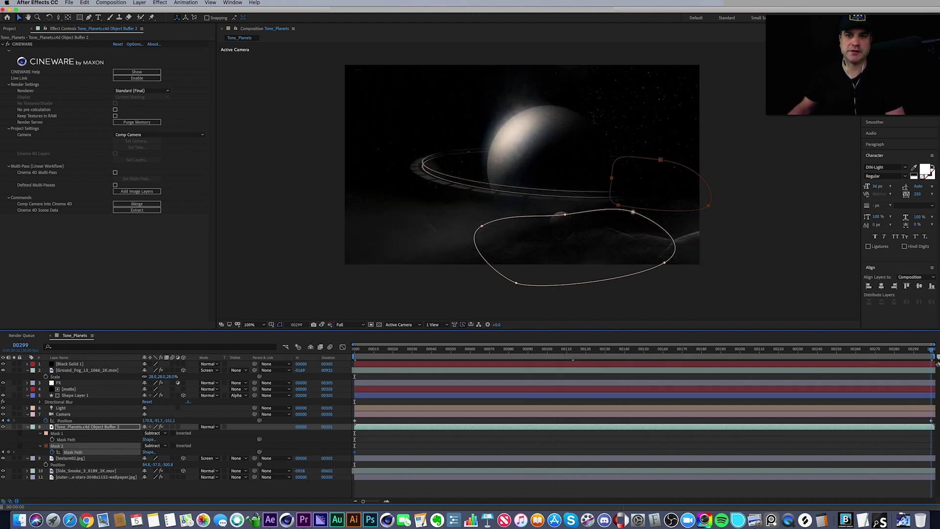
{"action": "left_click_drag", "start_coordinate": [621, 208], "coordinate": [643, 208]}
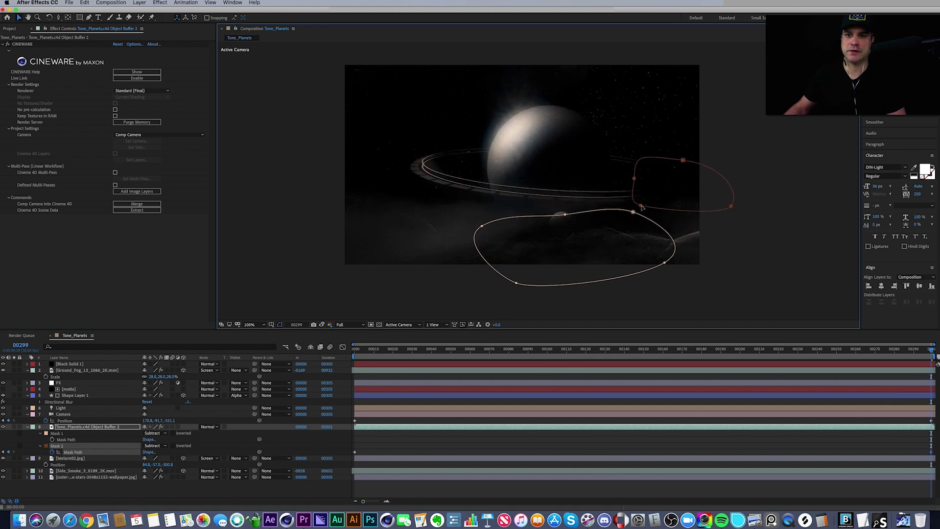
Deselect the mask and preview the animation from the first frame to review the ring's faded end.
{"action": "left_click", "coordinate": [776, 442]}
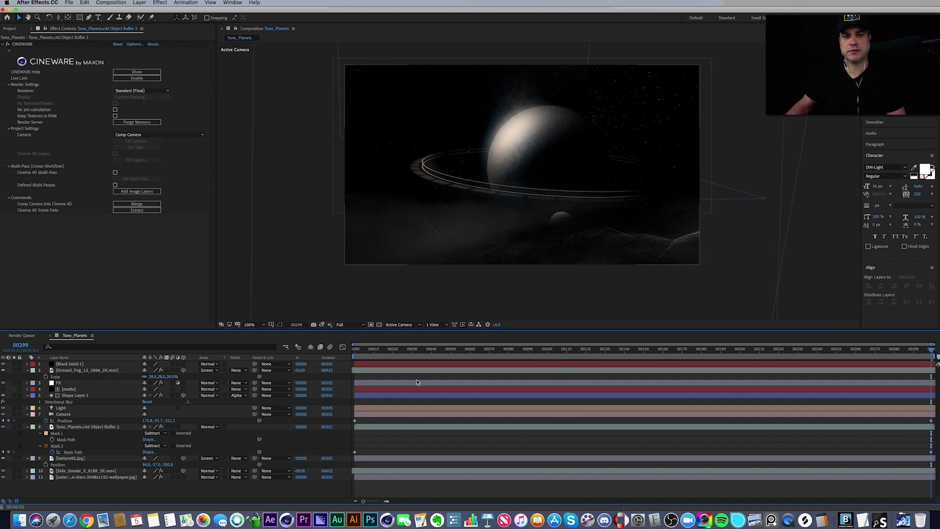
{"action": "key", "text": "Home"}
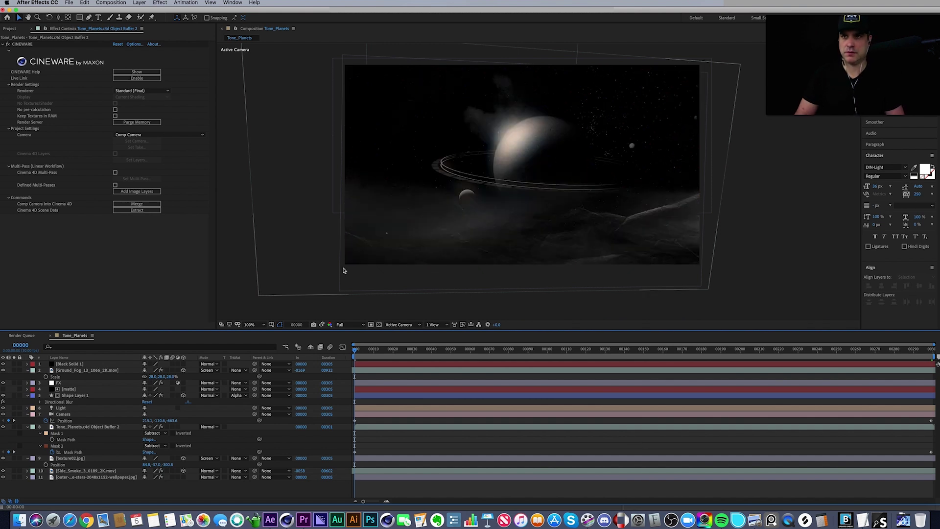
{"action": "key", "text": "space"}
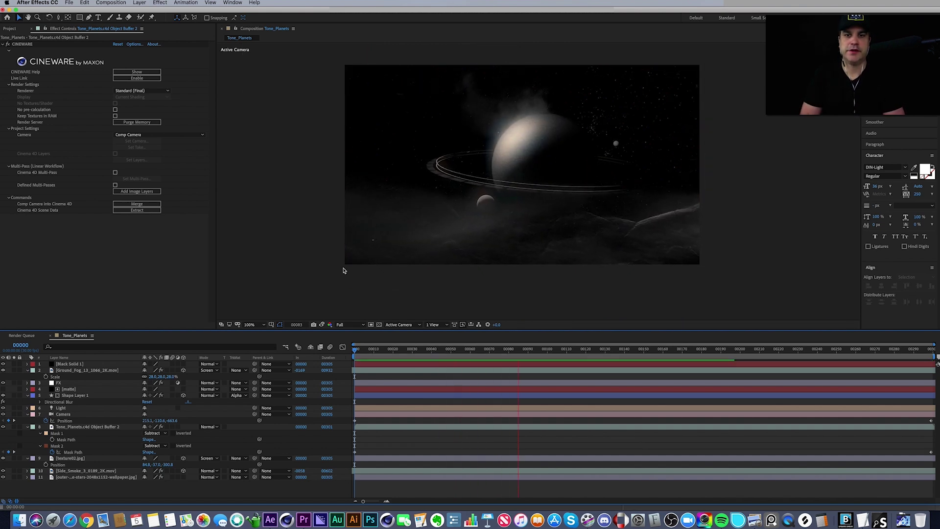